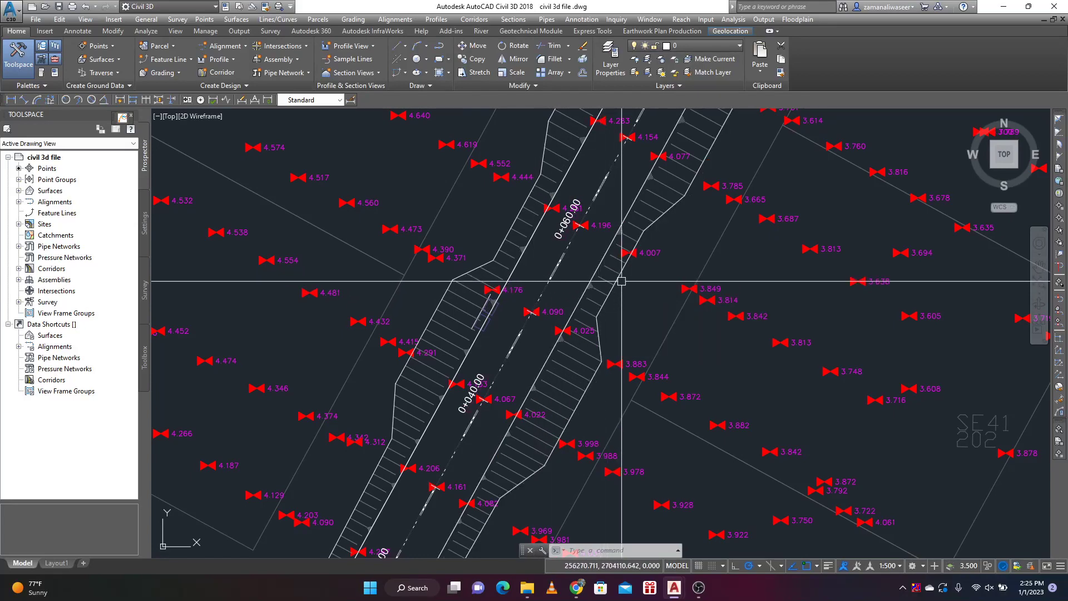
# Start a new assembly named AA with the code set style All Codes with No Shading.
pyautogui.scroll(-5, 601, 280)
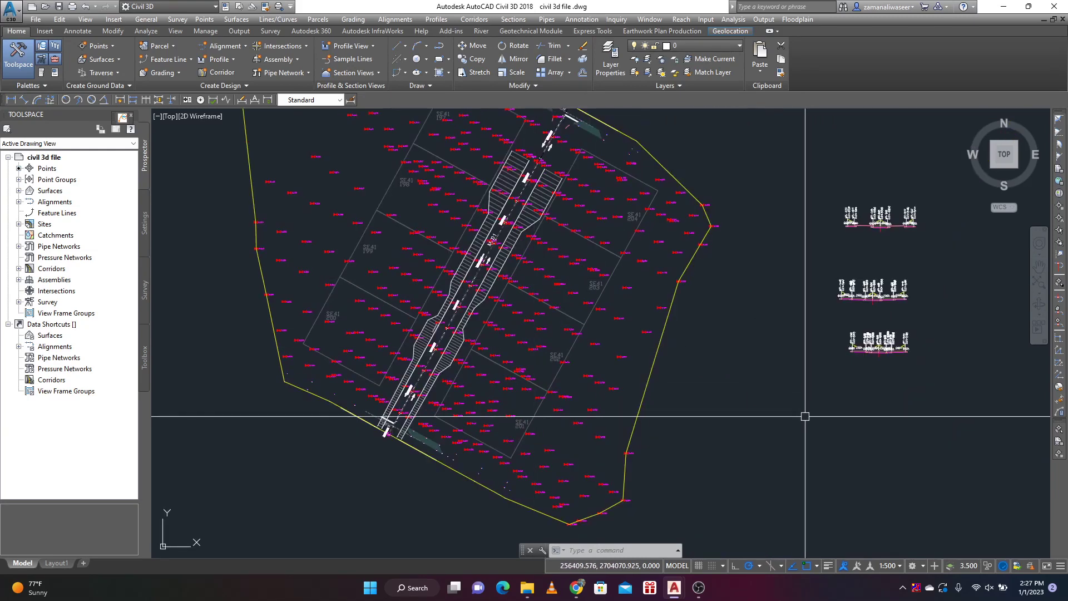
pyautogui.moveTo(805, 416)
pyautogui.mouseDown(button='middle')
pyautogui.moveTo(651, 346)
pyautogui.moveTo(717, 374)
pyautogui.moveTo(734, 399)
pyautogui.moveTo(713, 420)
pyautogui.moveTo(670, 365)
pyautogui.mouseUp(button='middle')
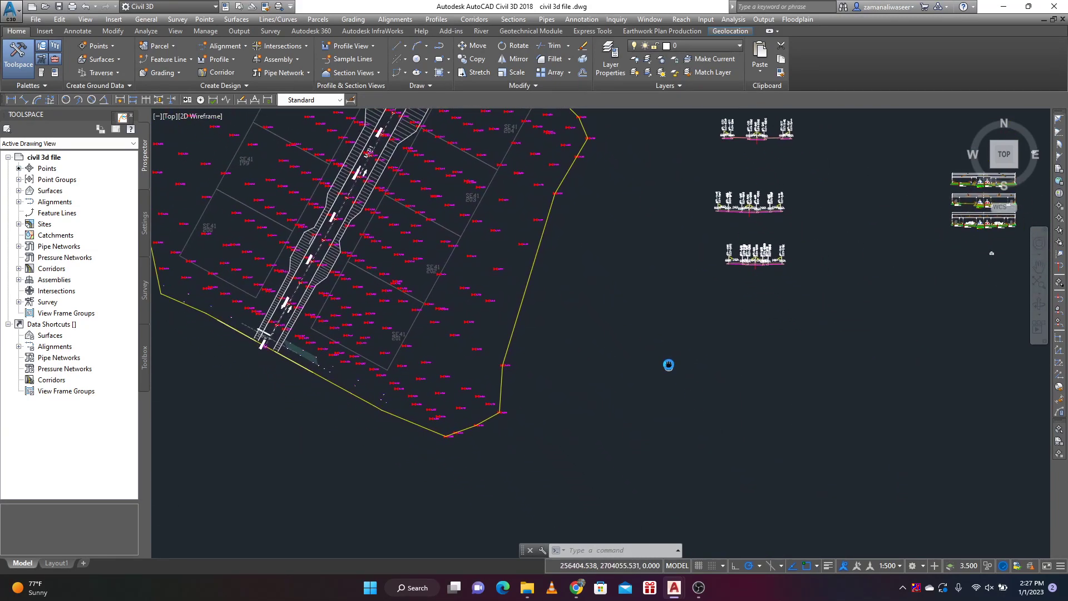
pyautogui.click(469, 21)
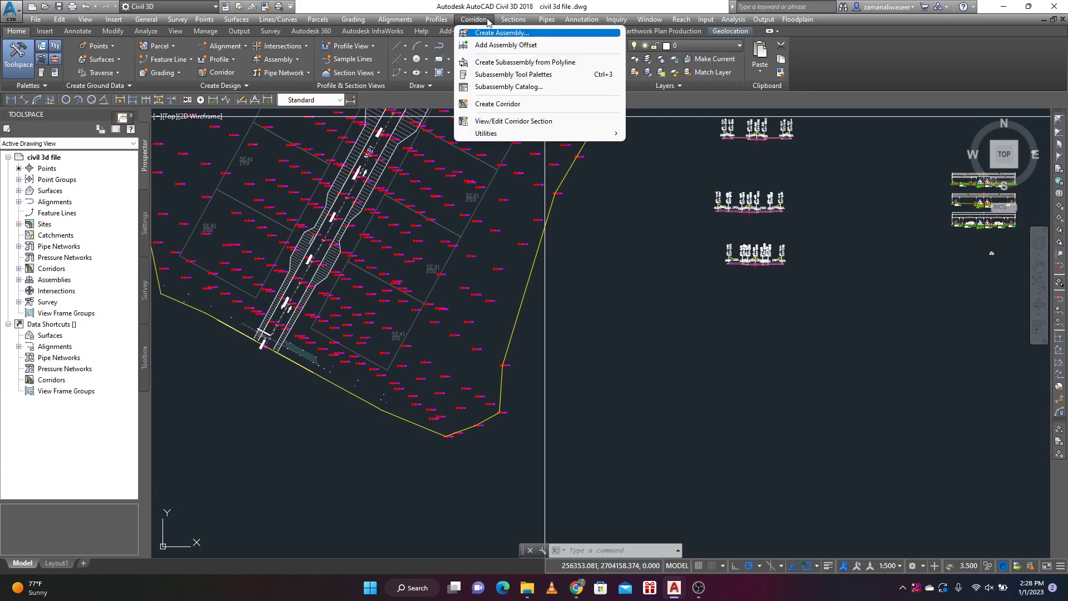
pyautogui.click(499, 35)
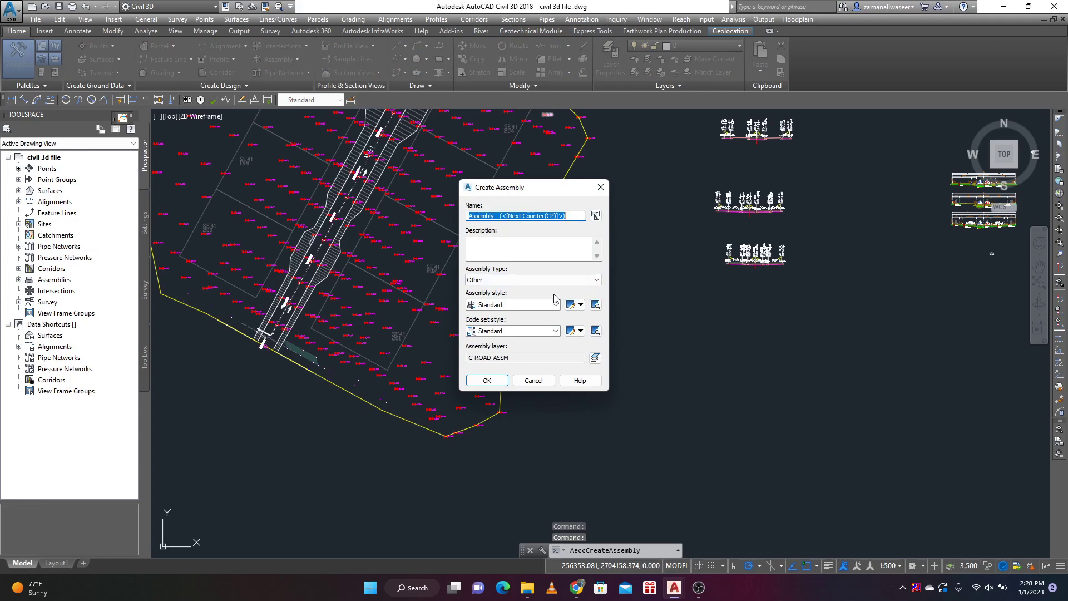
pyautogui.write('AA')
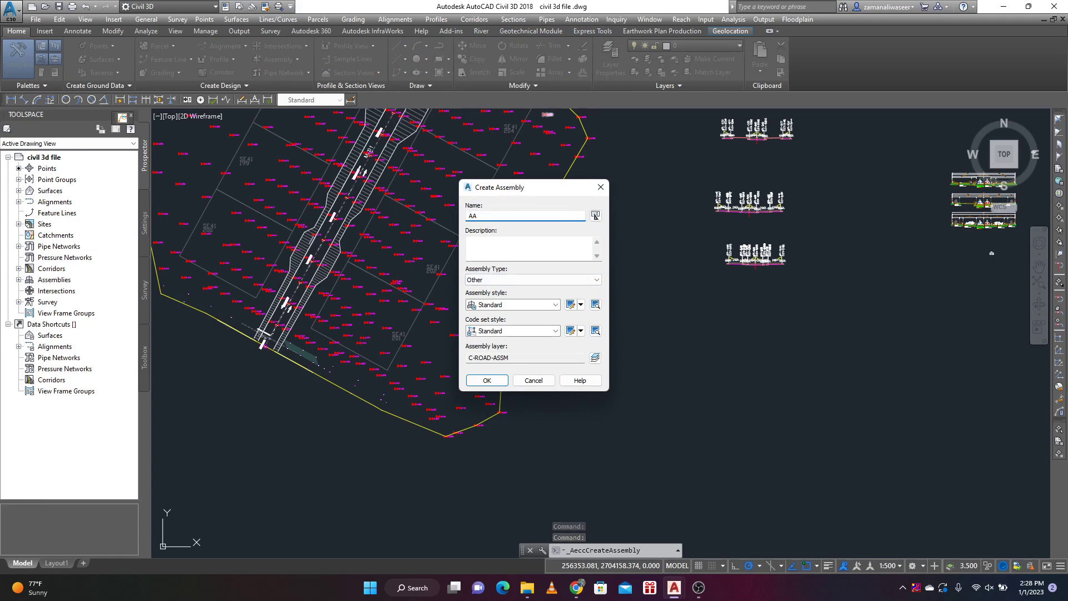
pyautogui.click(509, 331)
pyautogui.click(522, 368)
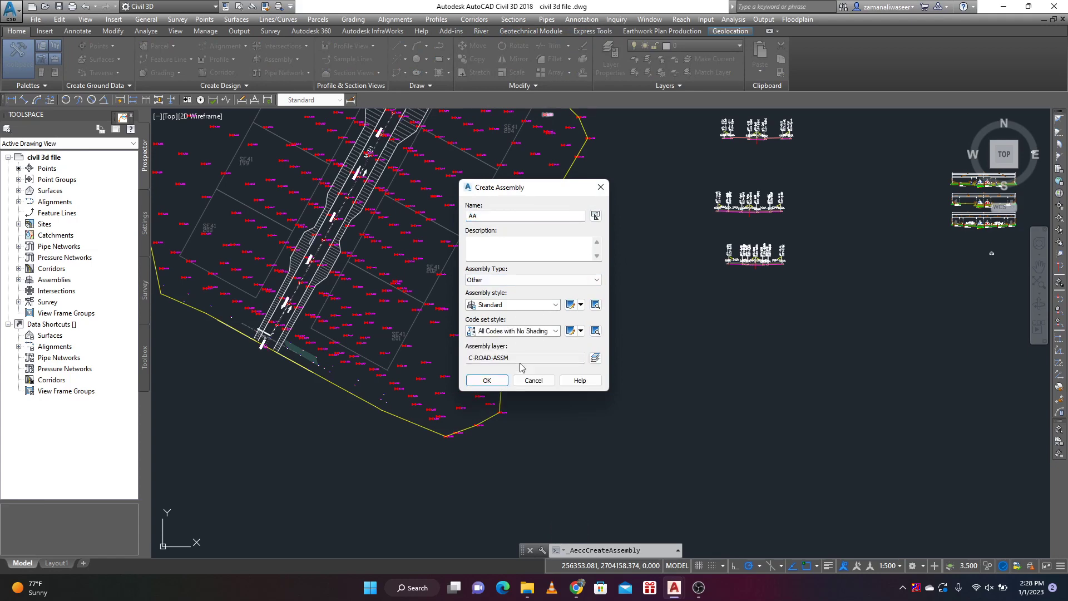
# Choose the assembly style for AA and place its baseline in the empty area east of the site boundary.
pyautogui.click(508, 305)
pyautogui.click(496, 315)
pyautogui.click(508, 306)
pyautogui.click(496, 316)
pyautogui.click(492, 384)
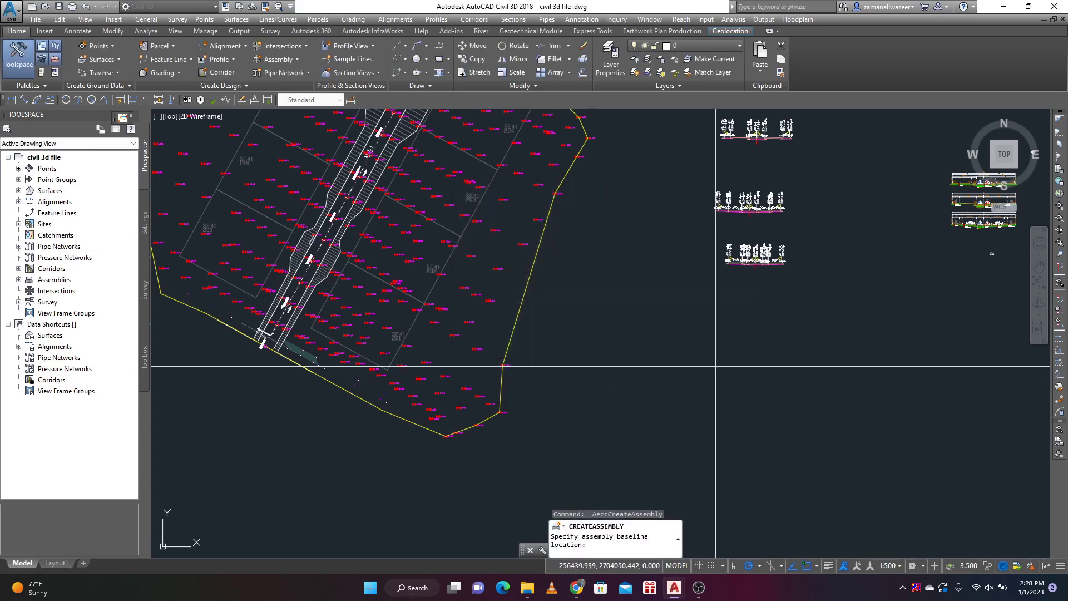
pyautogui.click(684, 353)
pyautogui.scroll(3, 571, 340)
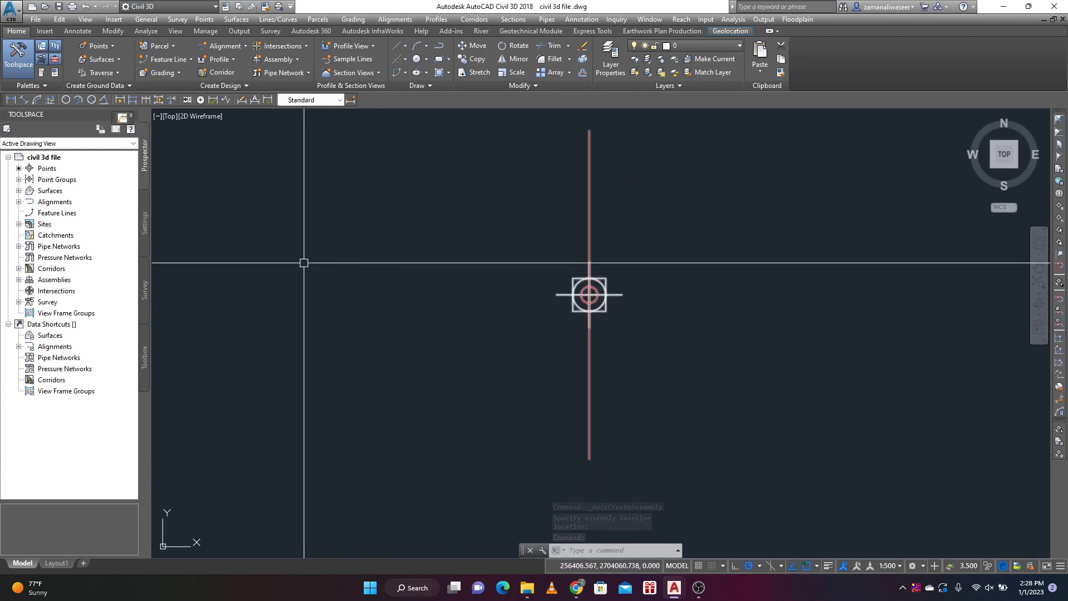
# Start a right-side LaneSuperelevationAOR subassembly with a width of 3.650 m and a Pave1 depth of 0.050 m.
pyautogui.click(41, 72)
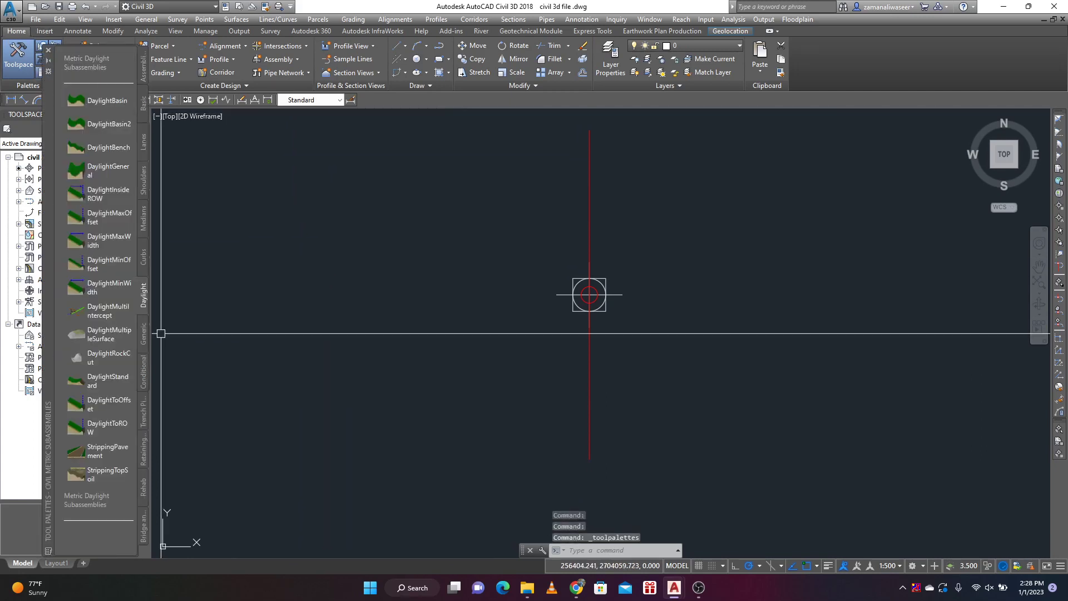
pyautogui.click(143, 146)
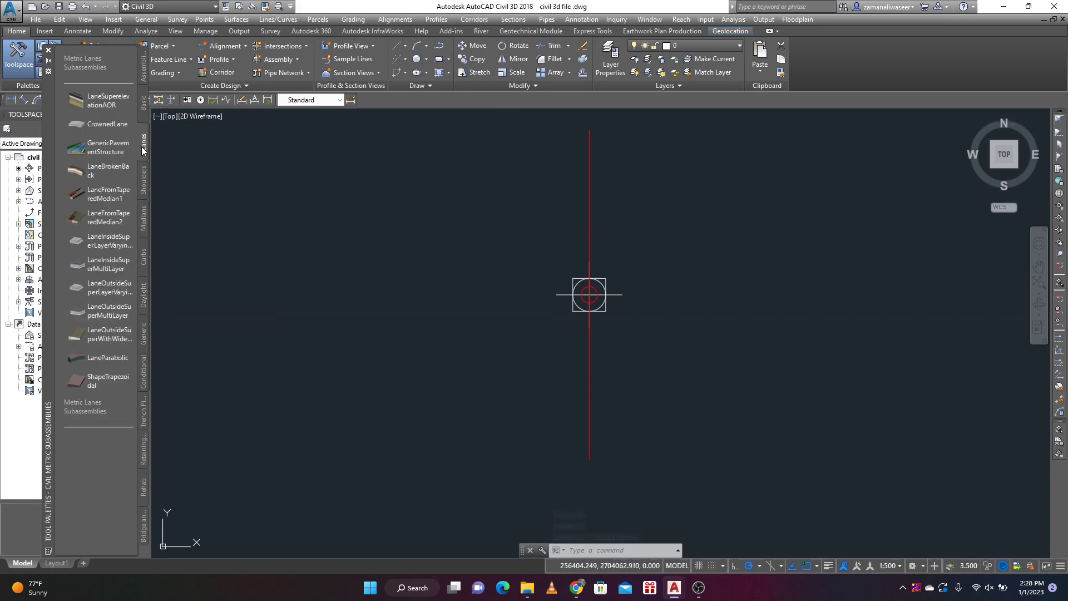
pyautogui.click(101, 97)
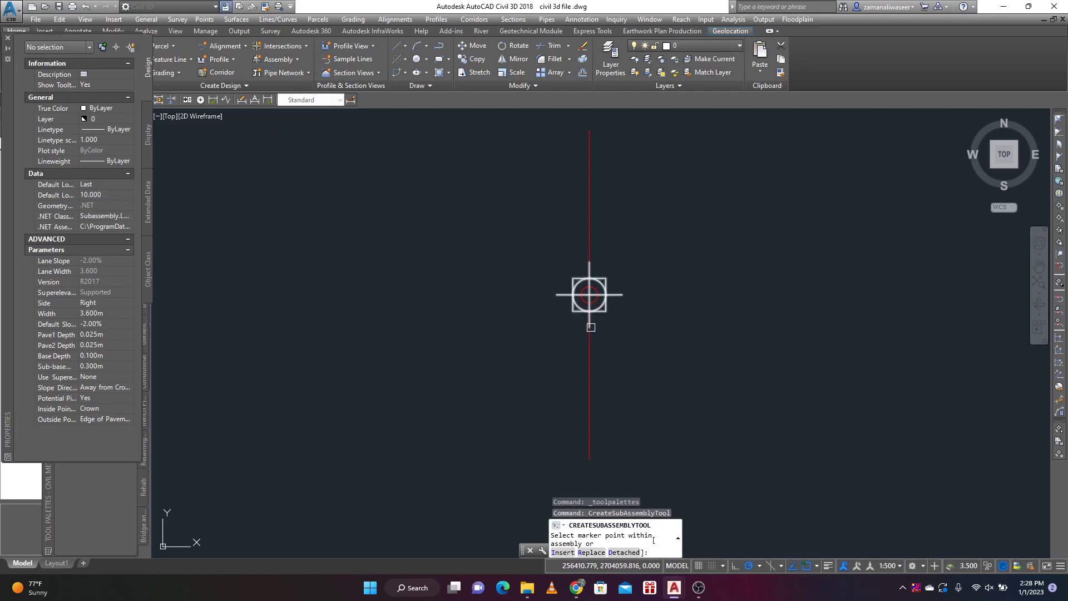
pyautogui.click(101, 315)
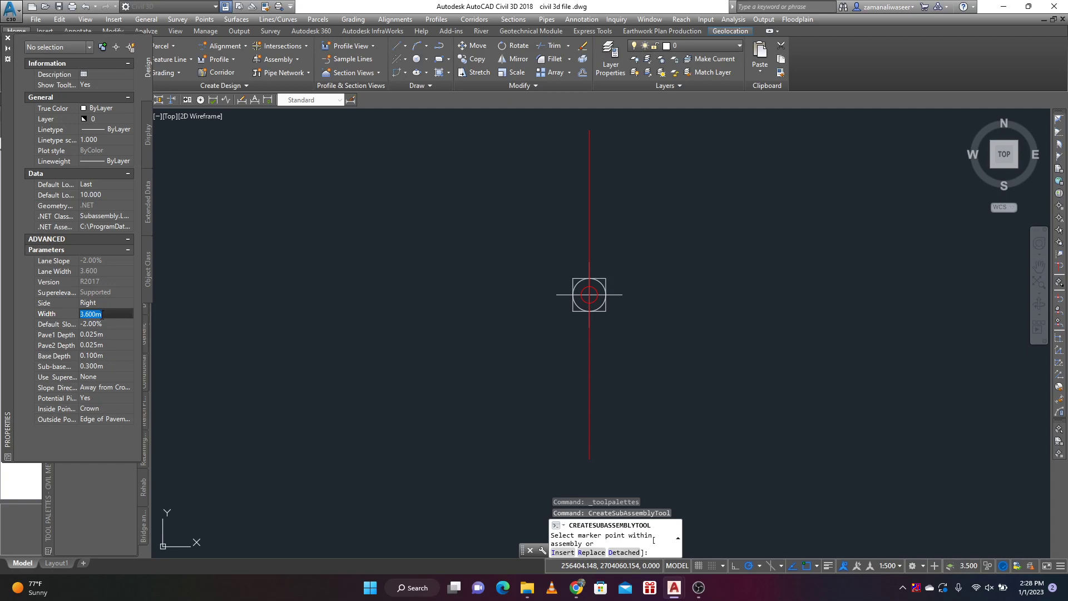
pyautogui.write('3')
pyautogui.click(104, 335)
pyautogui.write('.')
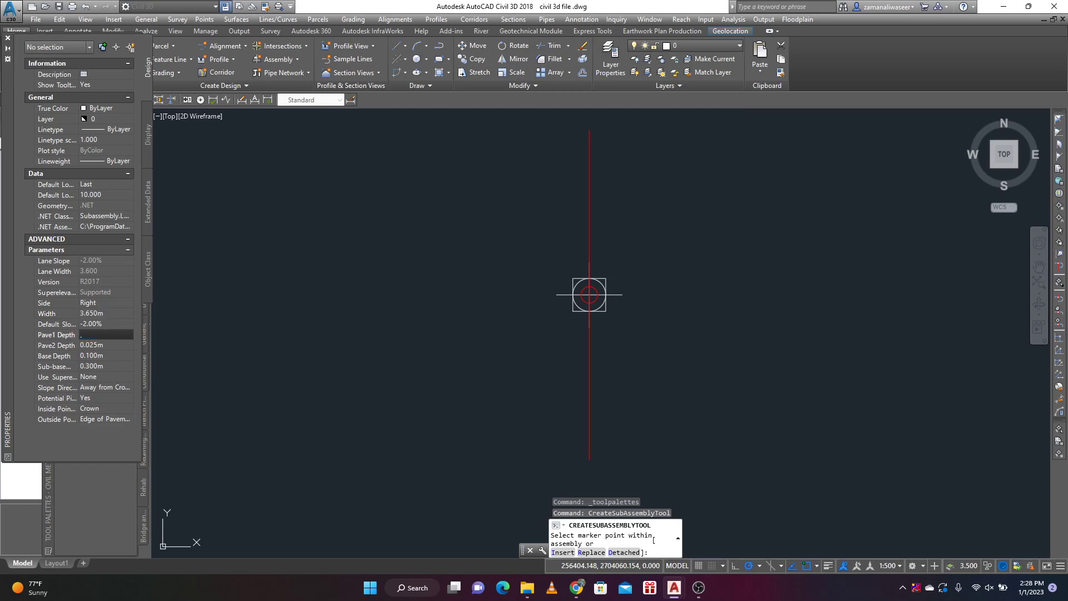
pyautogui.write('05')
# Set the lane's Pave2 depth to 0.060 m and base and sub-base depths to 0.150 m, and attach it to the assembly baseline.
pyautogui.click(102, 346)
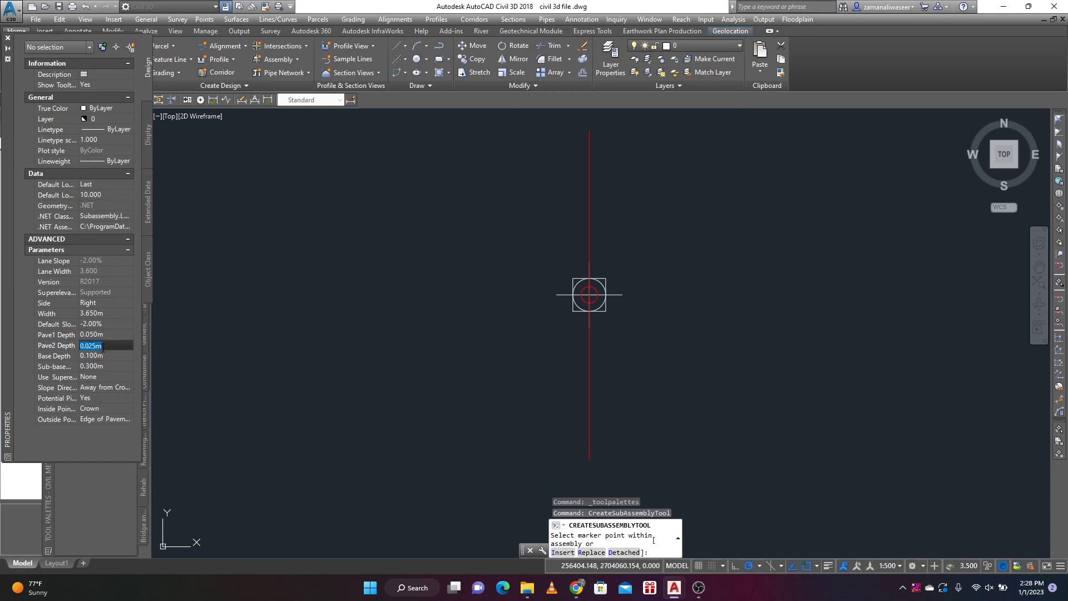
pyautogui.write('0')
pyautogui.click(98, 357)
pyautogui.write('.15')
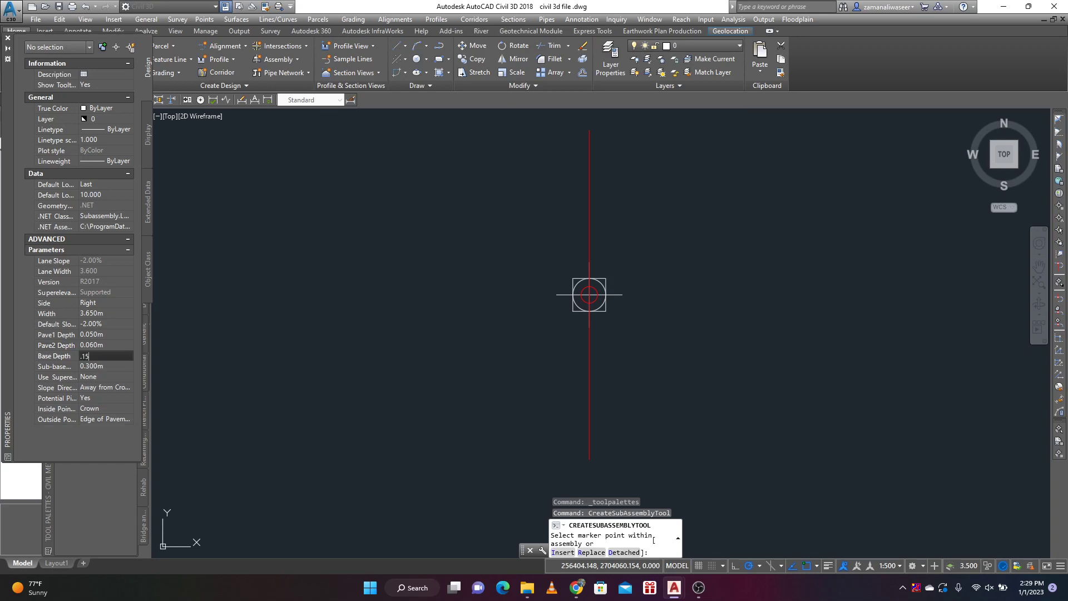
pyautogui.click(108, 366)
pyautogui.write('.15')
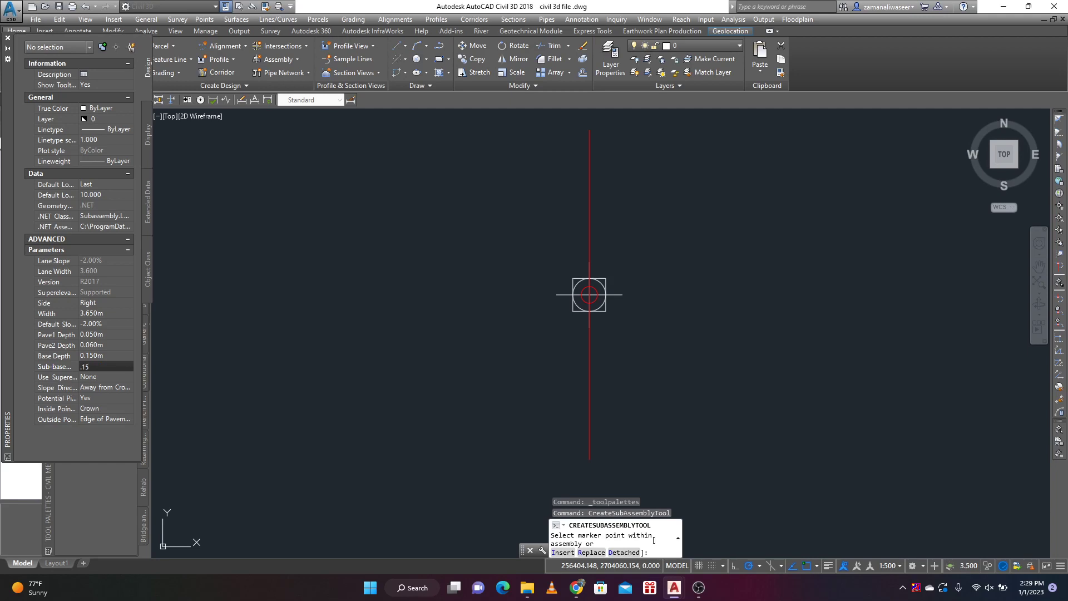
pyautogui.press('Return')
pyautogui.click(589, 295)
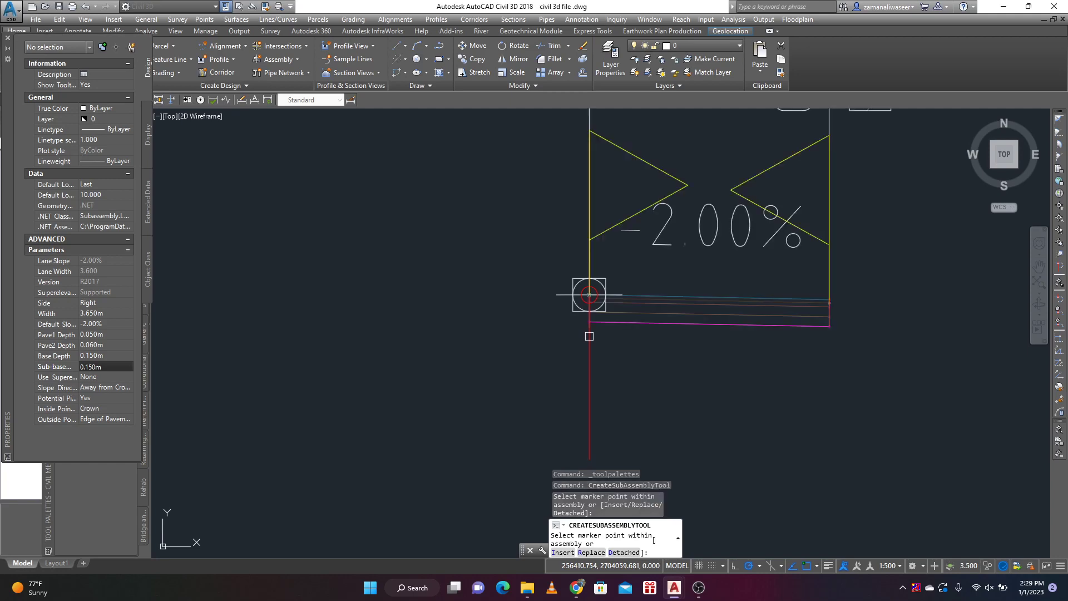
pyautogui.scroll(-4, 589, 295)
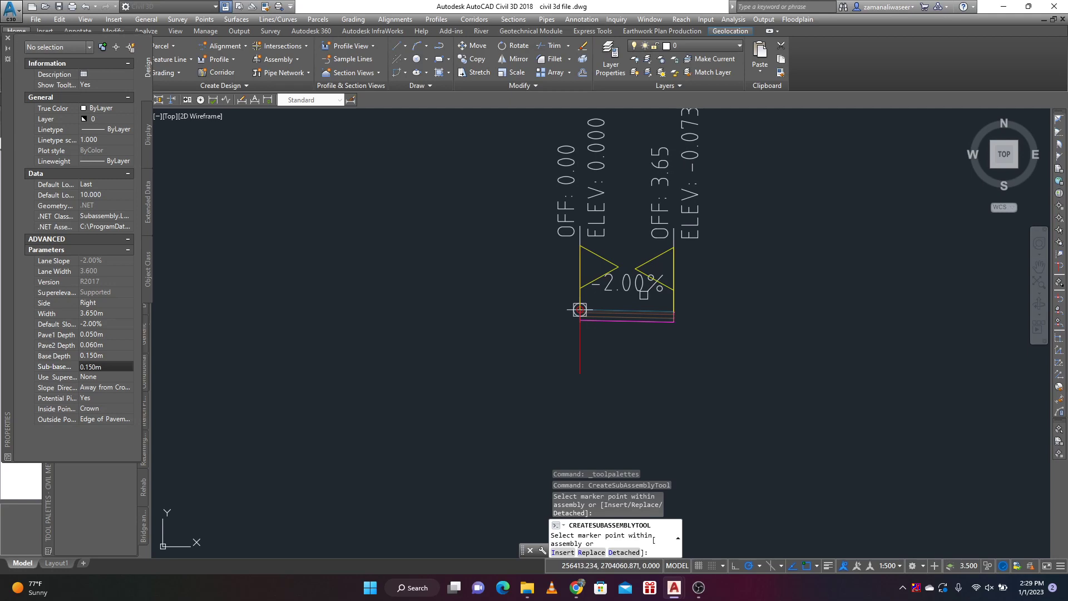
# Attach a right-side ShoulderExtendSubbase subassembly with a shoulder width of 1.000 m to the lane's top outer edge point.
pyautogui.click(8, 40)
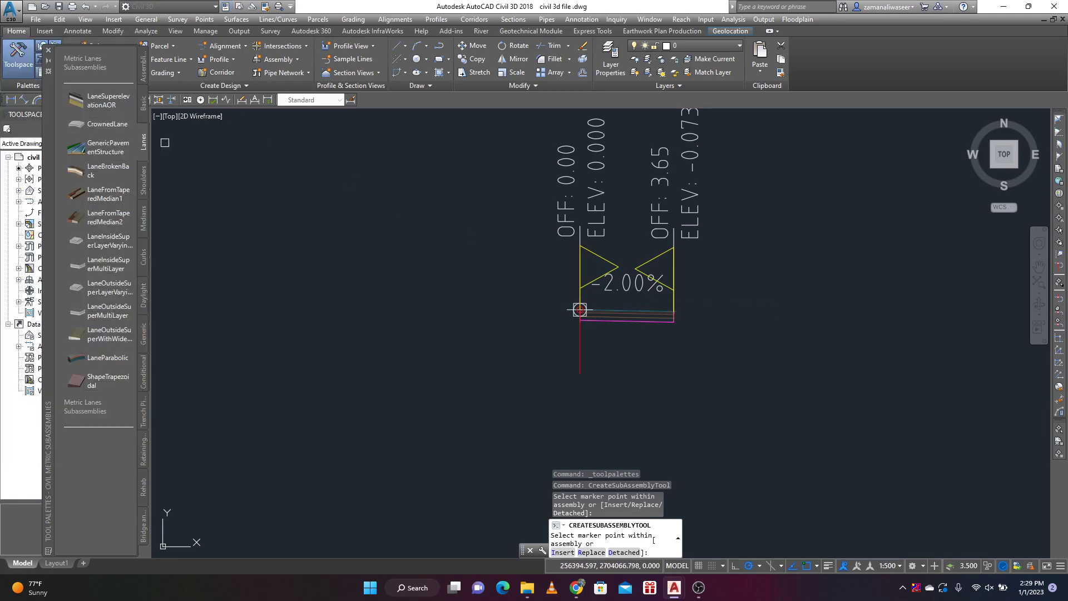
pyautogui.click(144, 181)
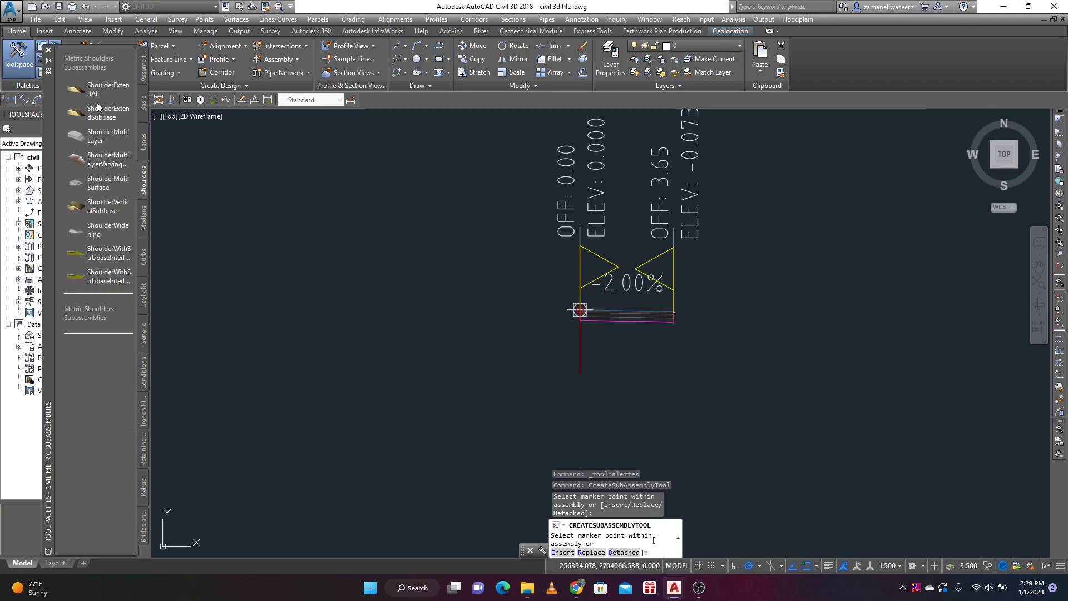
pyautogui.click(97, 103)
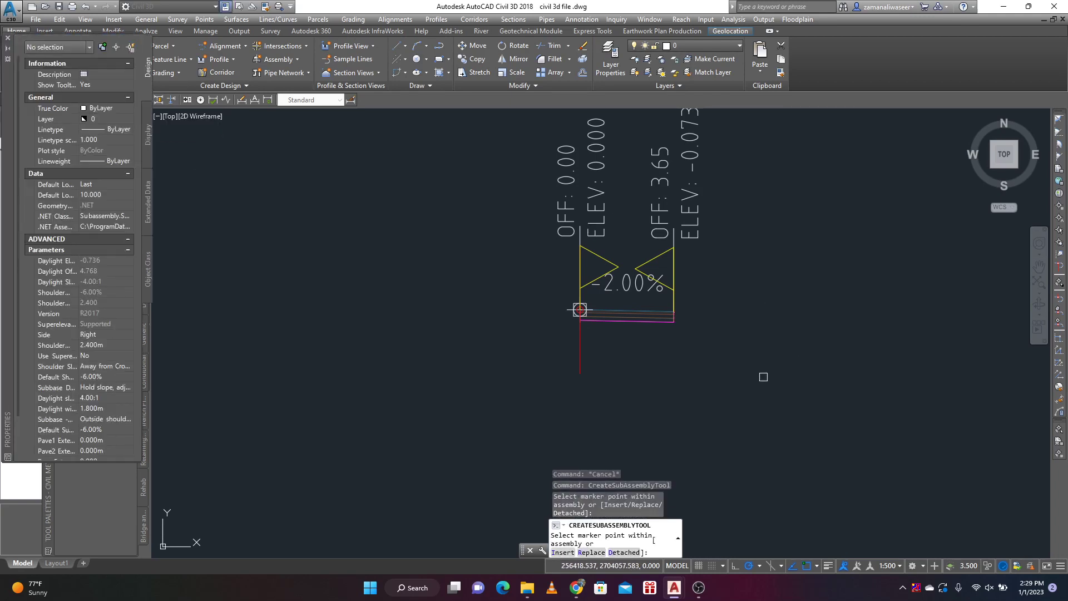
pyautogui.click(102, 345)
pyautogui.write('1')
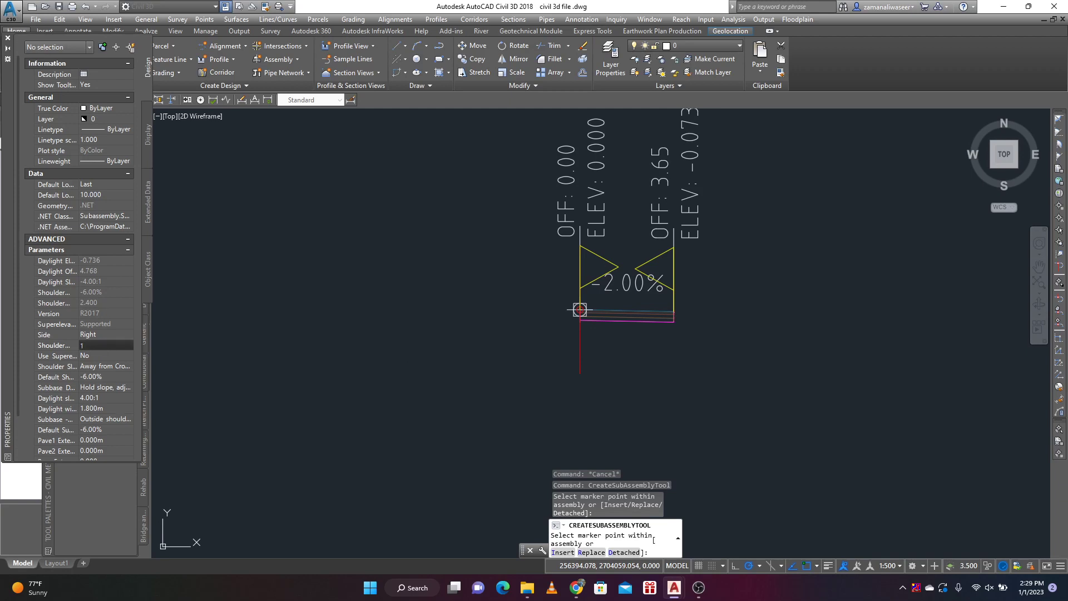
pyautogui.press('Return')
pyautogui.scroll(5, 696, 322)
pyautogui.scroll(5, 585, 226)
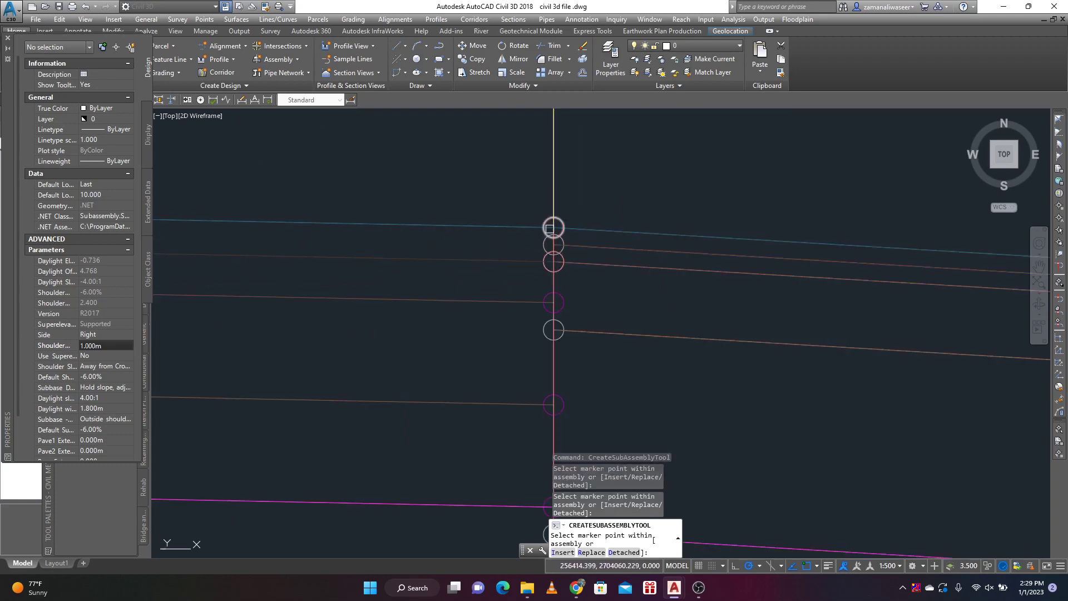
pyautogui.scroll(-6, 541, 230)
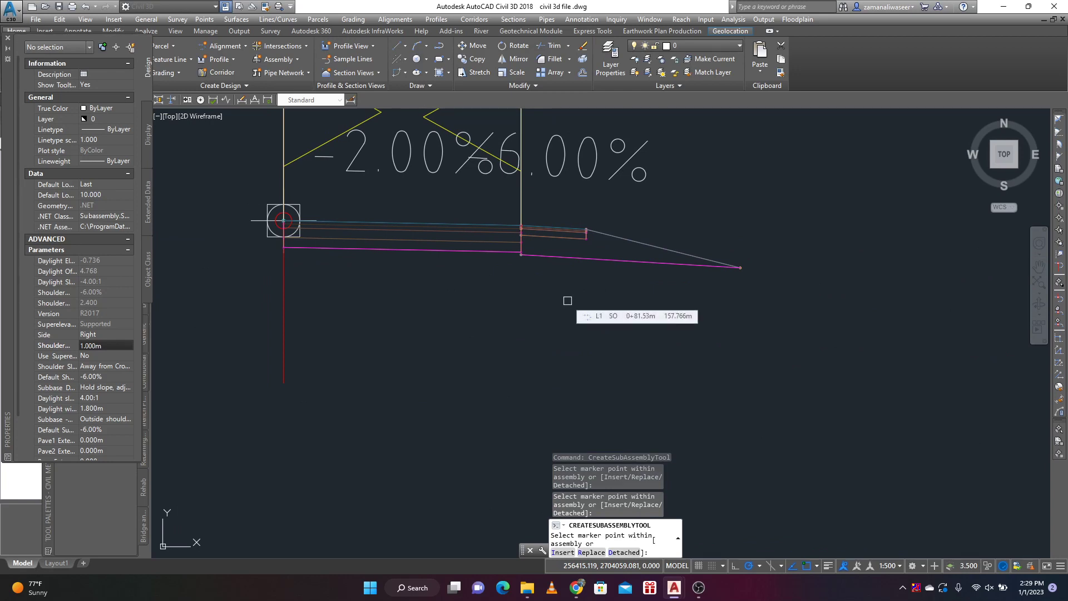
pyautogui.press('Escape')
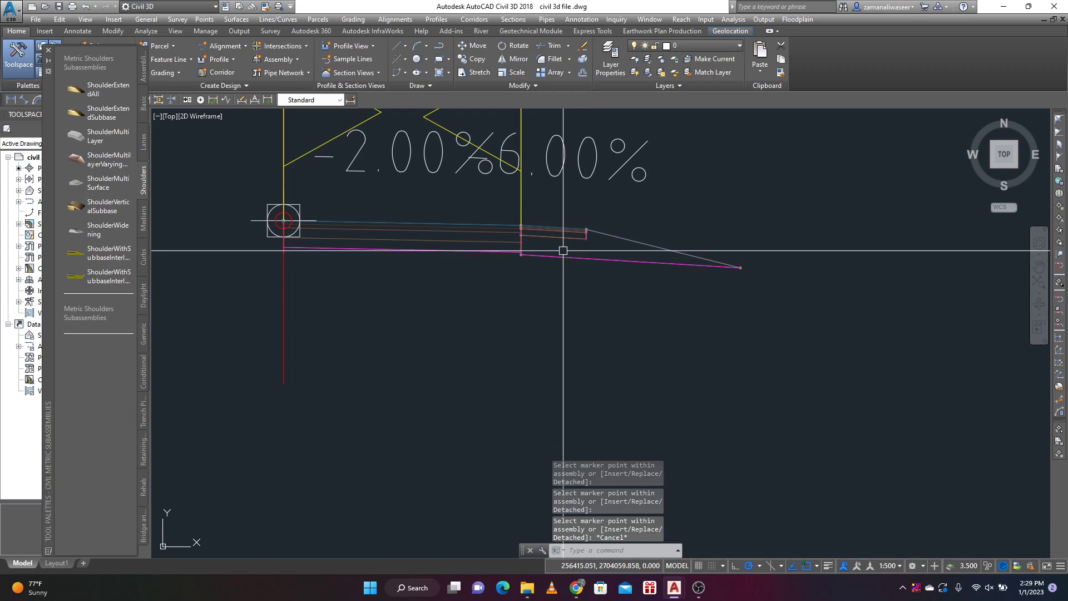
# Set the Pave1 and Pave2 depths of the attached shoulder subassembly to 0 in its properties.
pyautogui.click(561, 256)
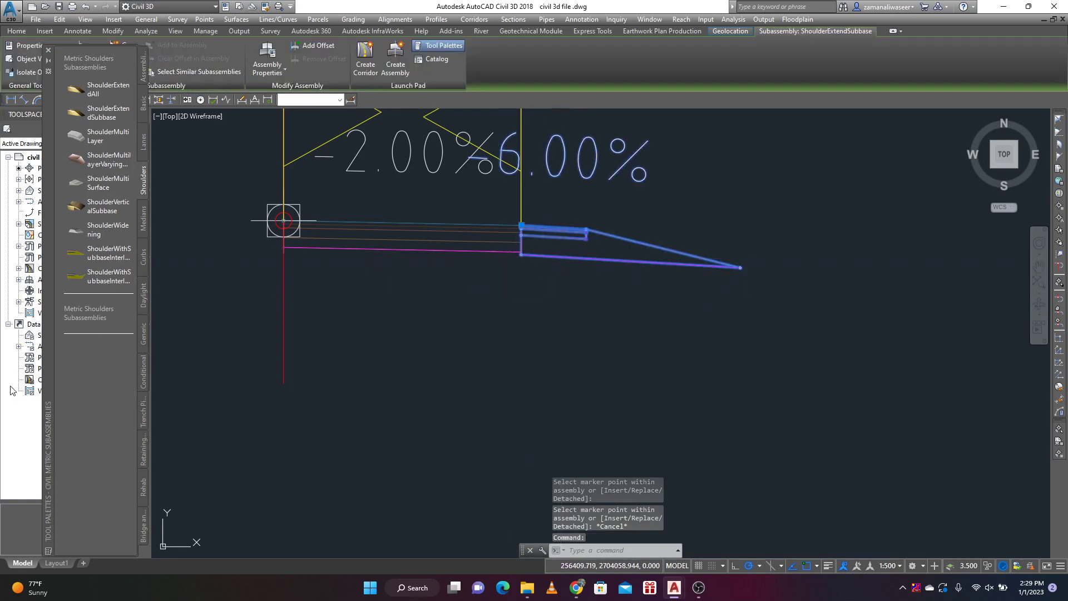
pyautogui.rightClick(571, 239)
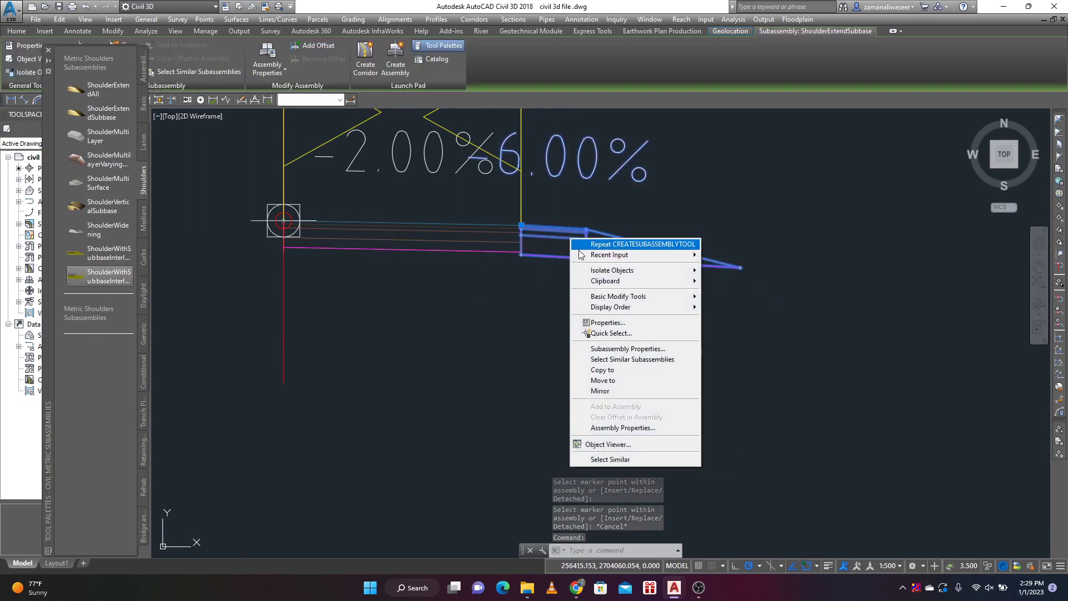
pyautogui.click(630, 352)
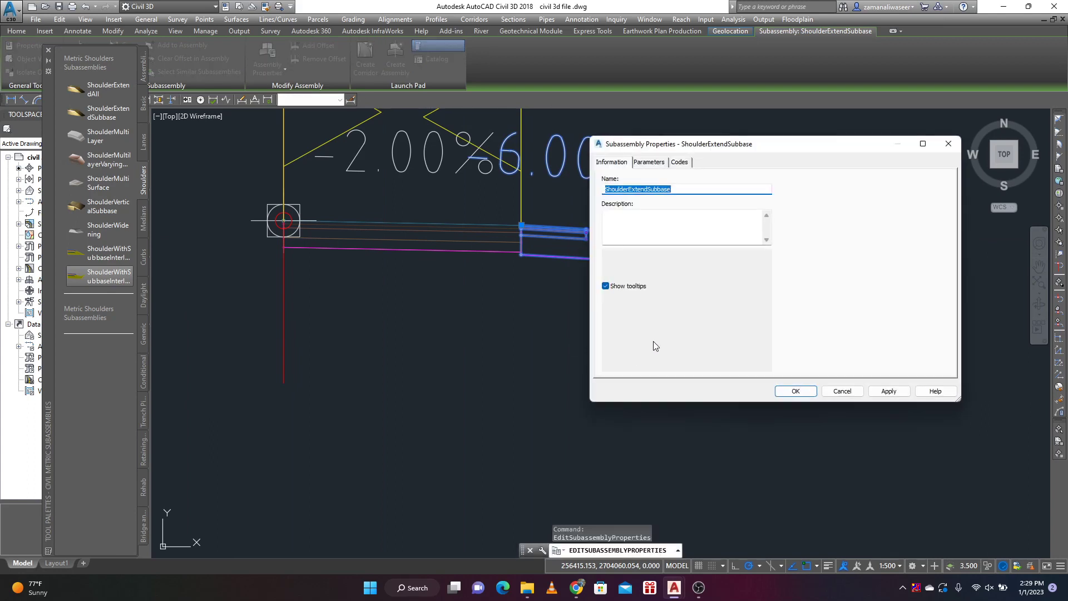
pyautogui.click(643, 162)
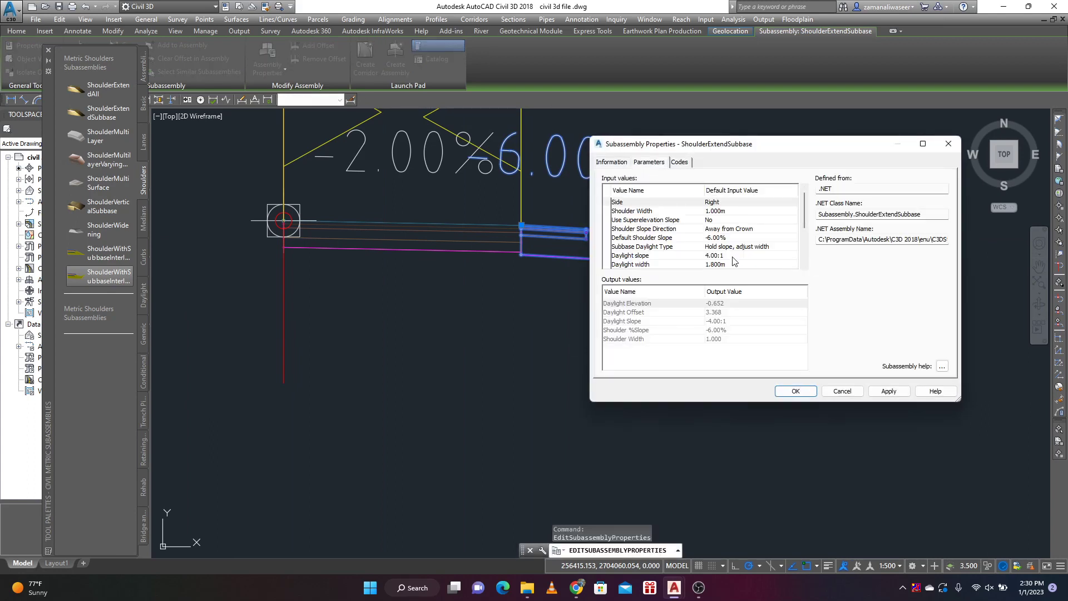
pyautogui.write('0')
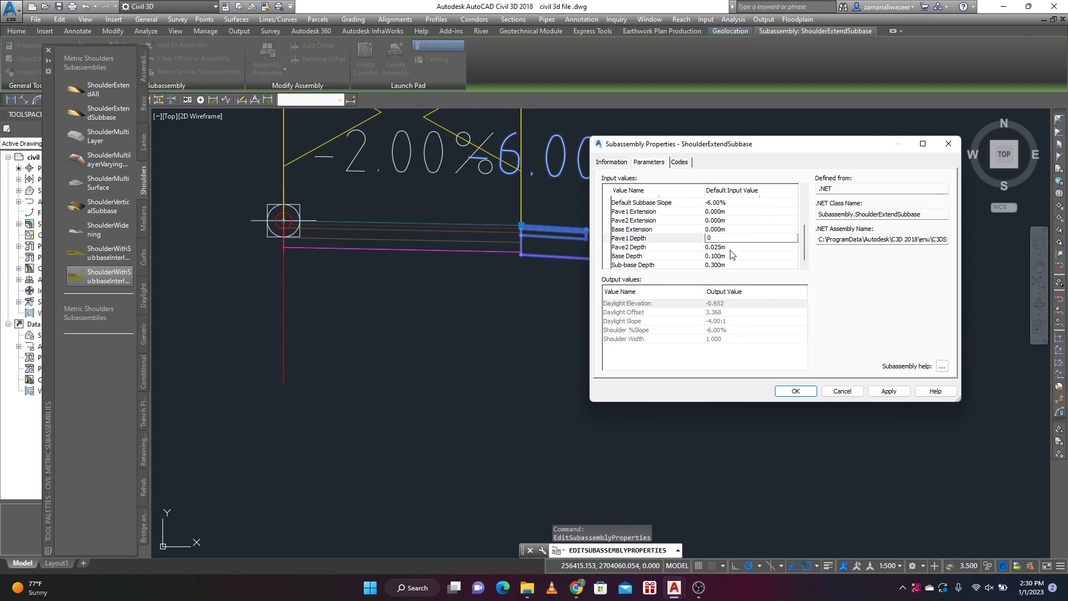
pyautogui.click(731, 251)
pyautogui.click(730, 248)
pyautogui.write('0')
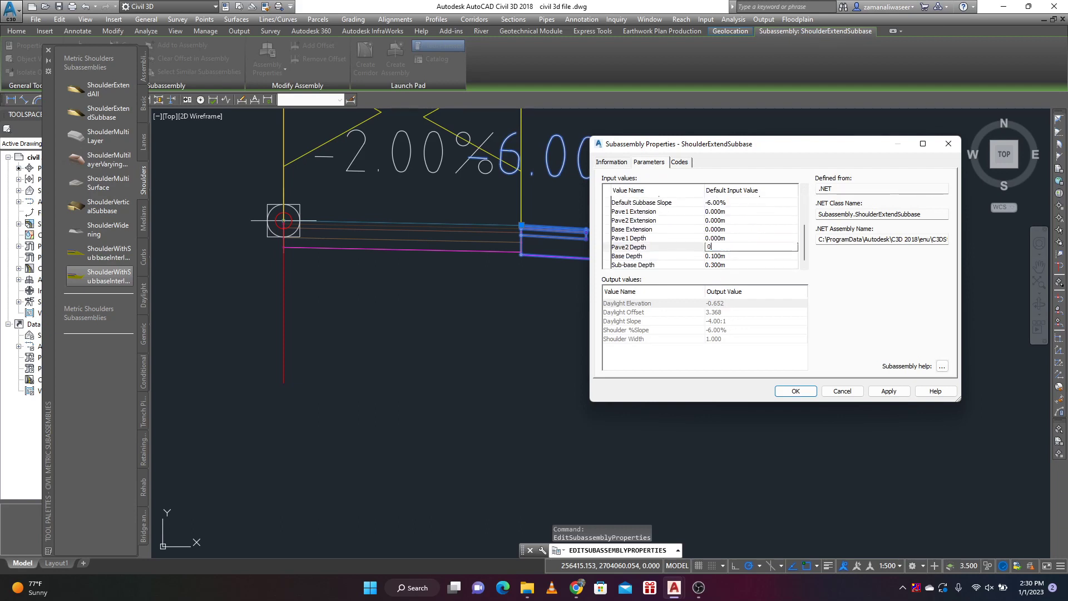
# Set the shoulder subassembly's base depth and sub-base depth to 0.150 m each and accept its properties.
pyautogui.click(731, 256)
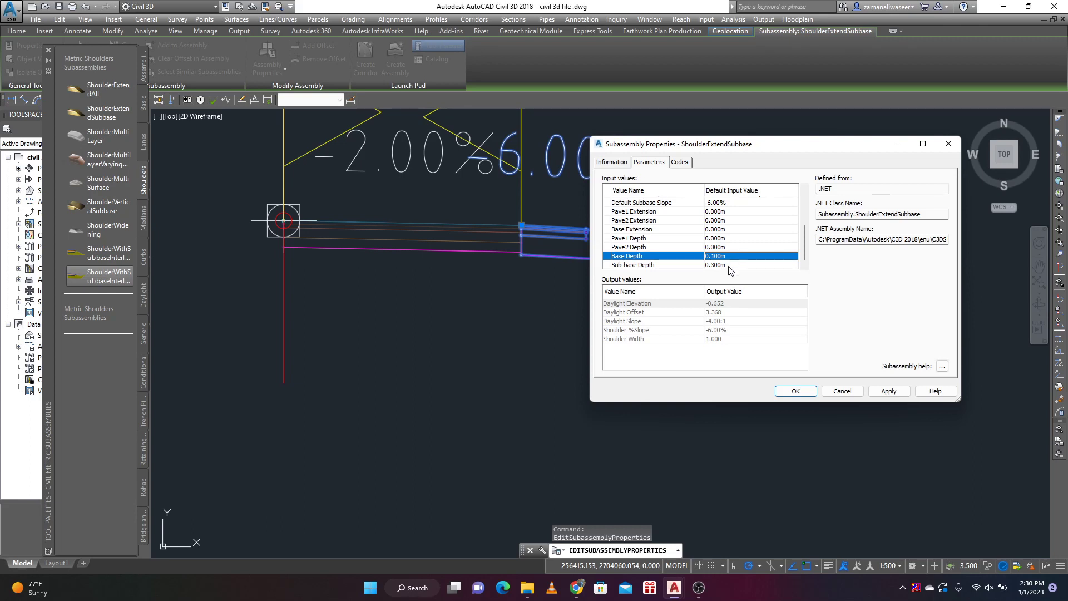
pyautogui.click(727, 266)
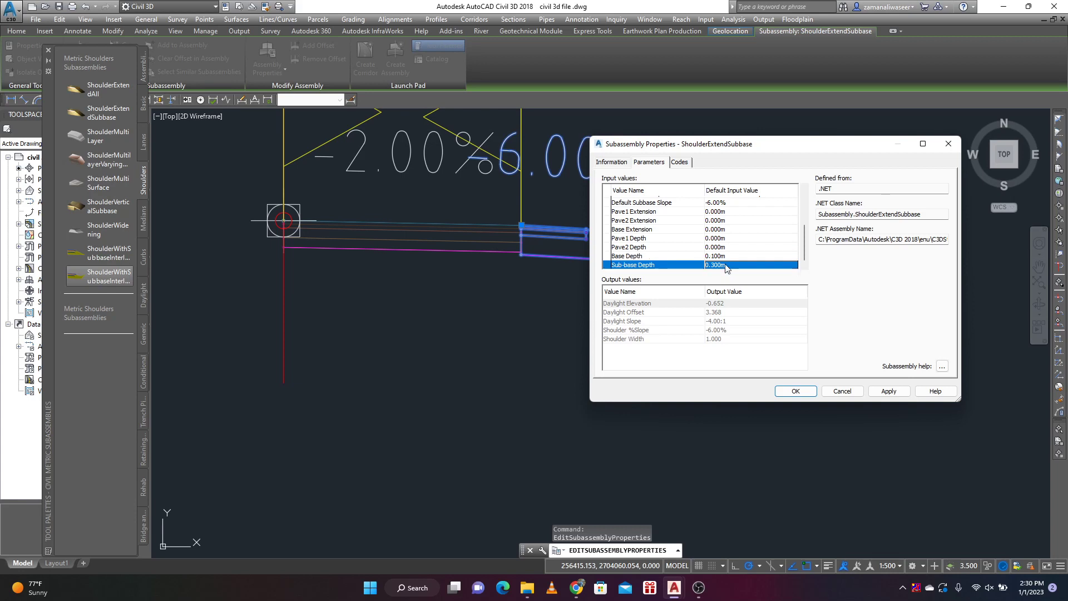
pyautogui.click(726, 256)
pyautogui.click(726, 256)
pyautogui.write('.15')
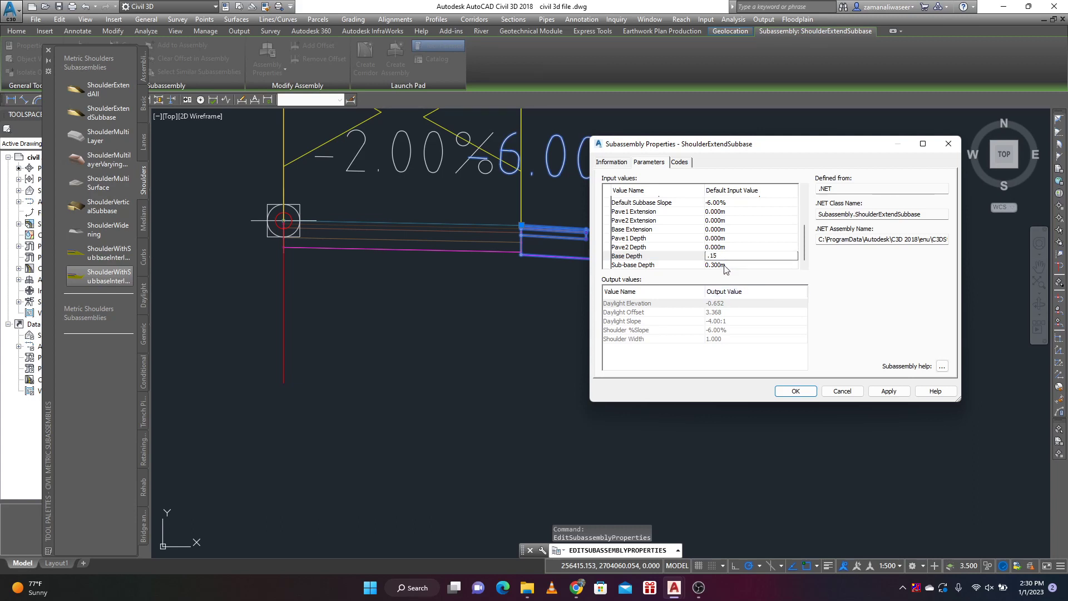
pyautogui.click(725, 266)
pyautogui.click(726, 266)
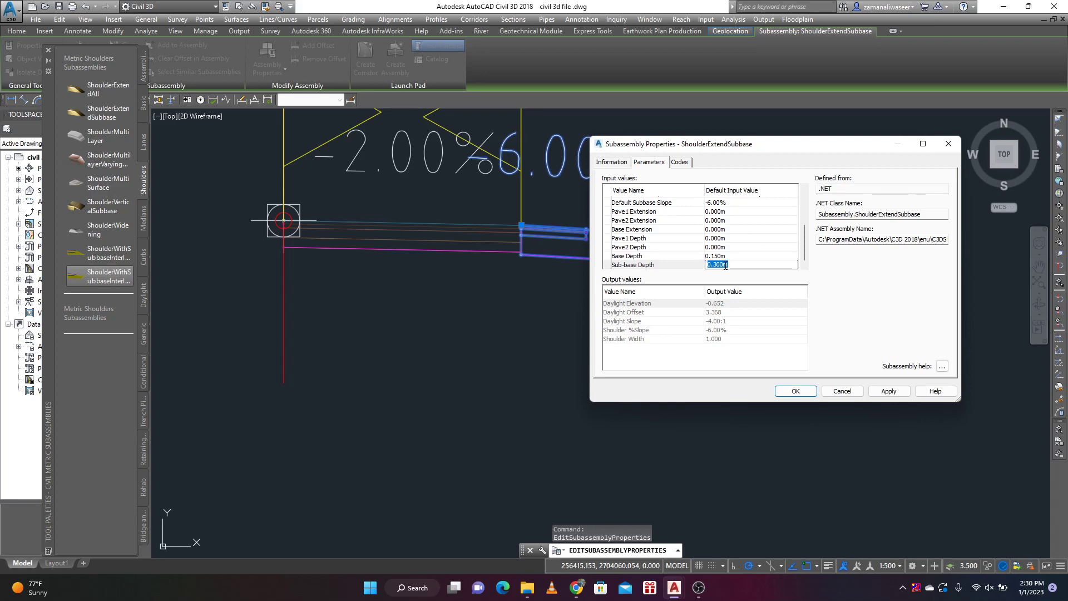
pyautogui.write('.15')
pyautogui.press('Return')
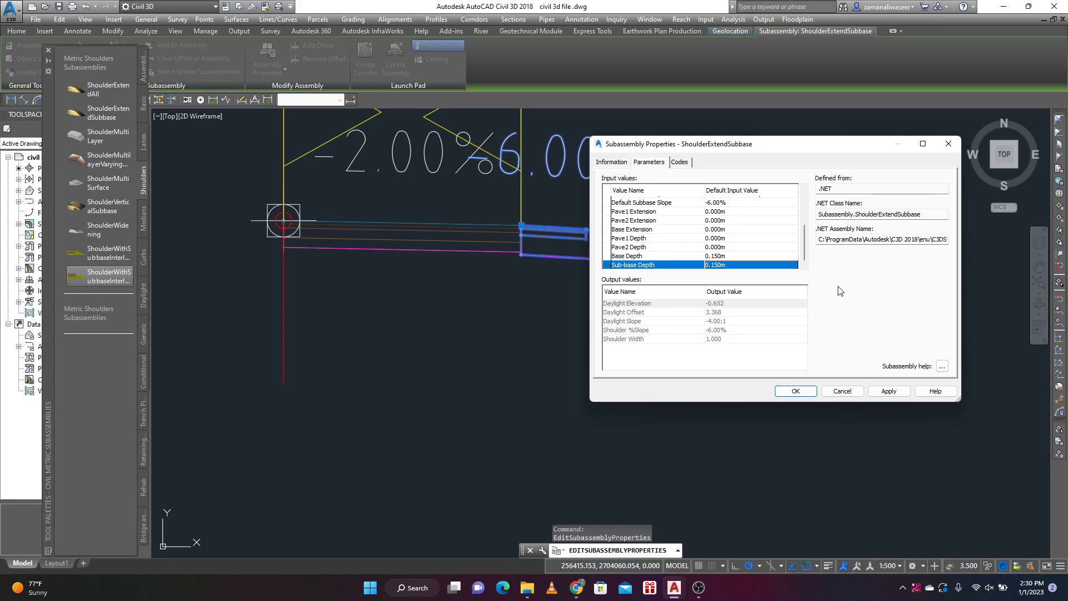
pyautogui.click(795, 391)
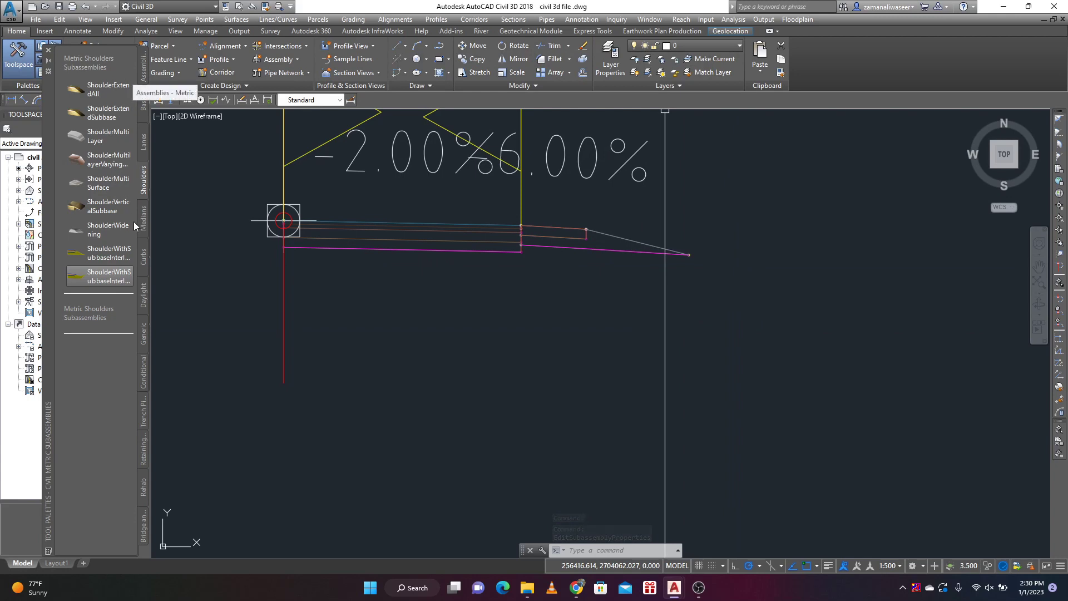
# Attach a right-side DaylightMultiIntercept subassembly to the outermost point of the shoulder's side slope.
pyautogui.click(145, 297)
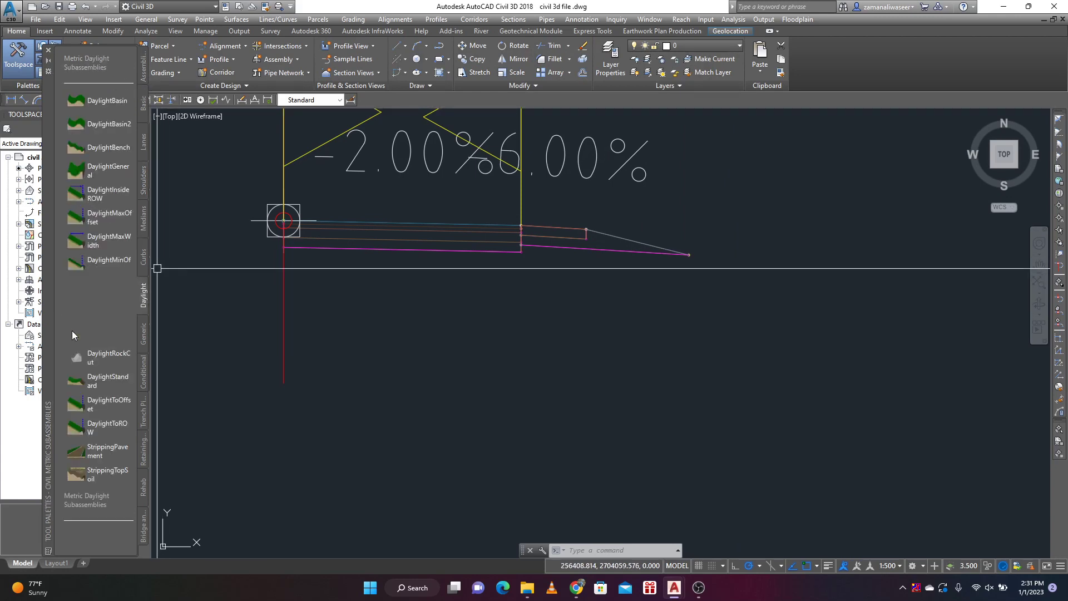
pyautogui.click(92, 316)
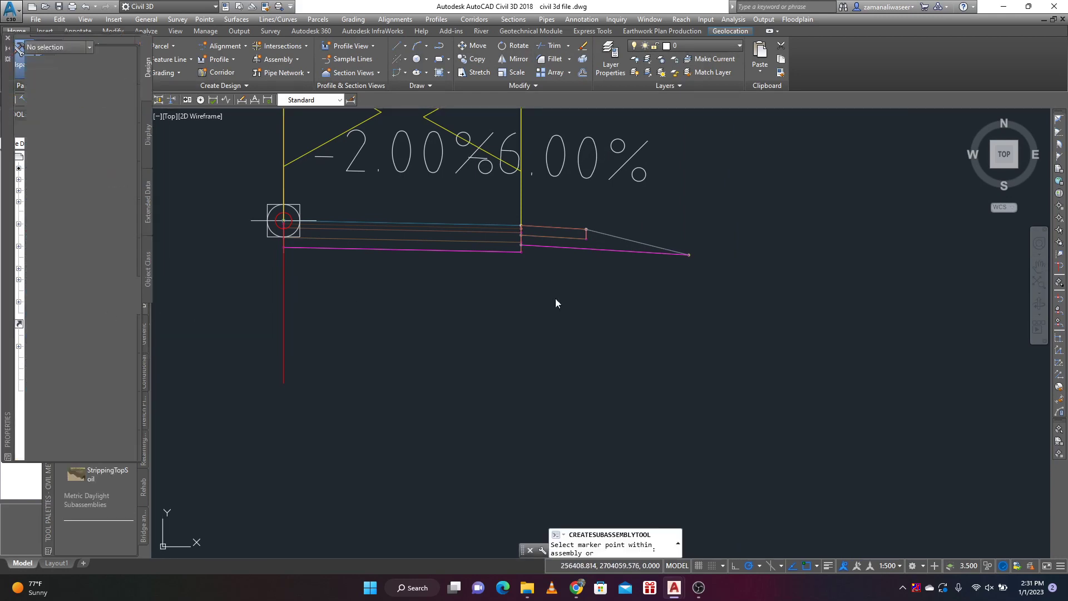
pyautogui.scroll(5, 689, 256)
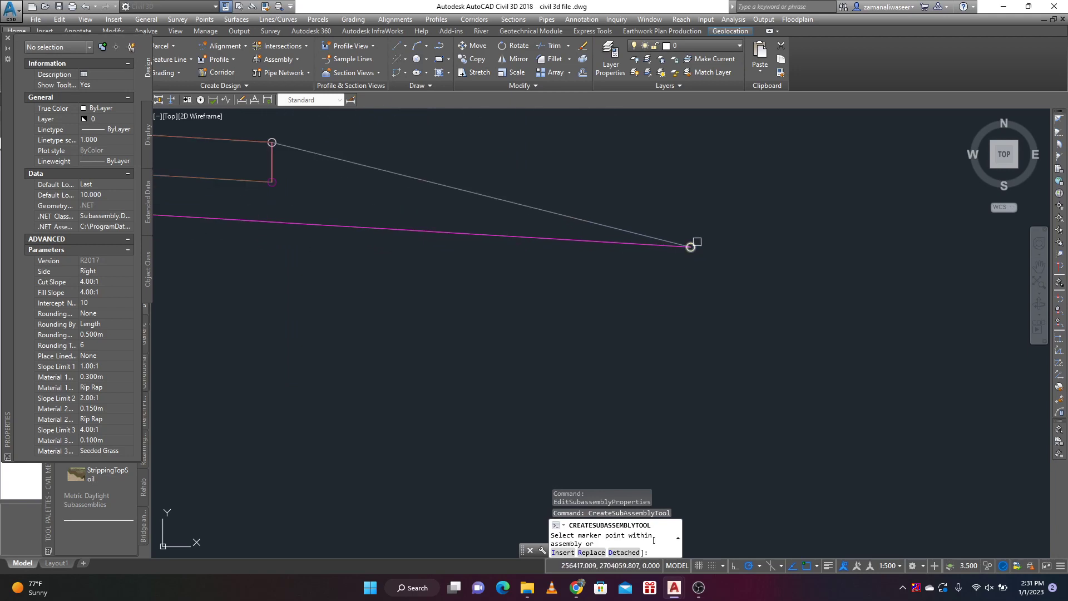
pyautogui.click(692, 244)
pyautogui.scroll(-2, 677, 298)
pyautogui.scroll(-5, 678, 298)
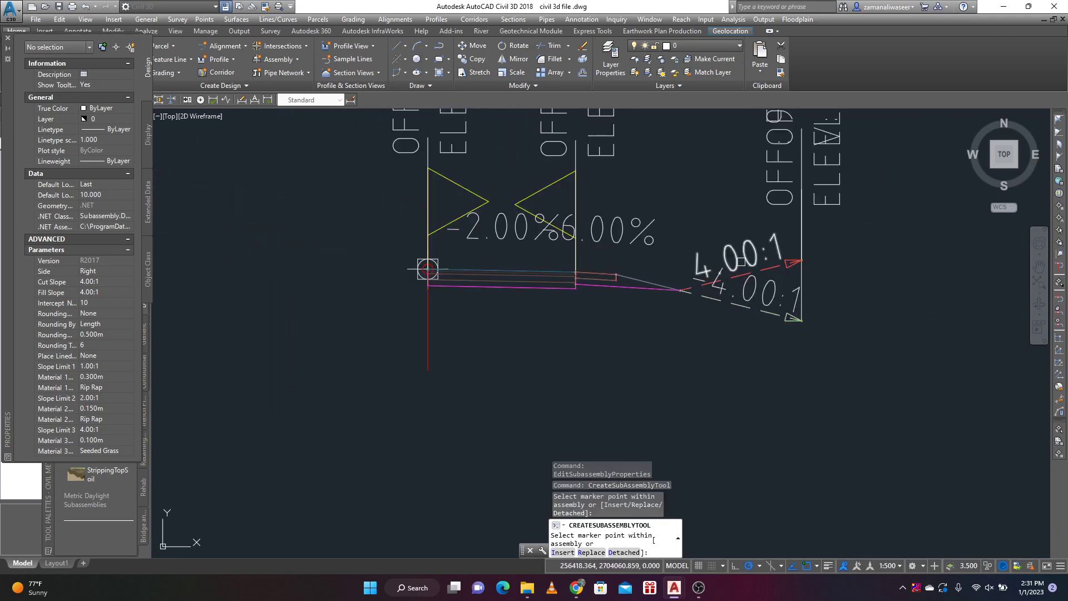
pyautogui.press('Escape')
# Review the input parameters of the attached daylight subassembly without changing them.
pyautogui.click(729, 268)
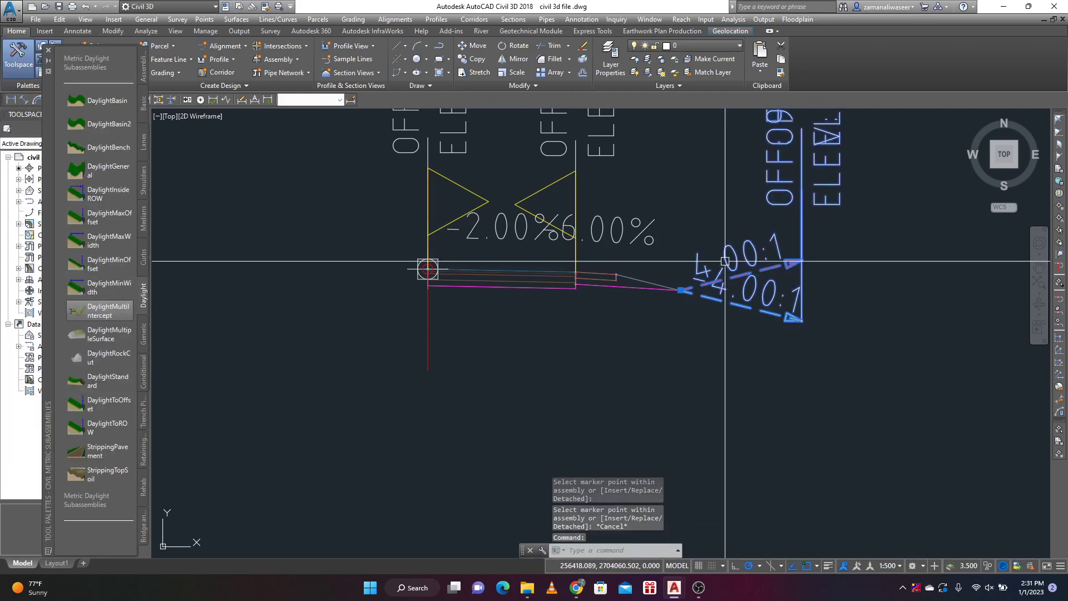
pyautogui.rightClick(726, 262)
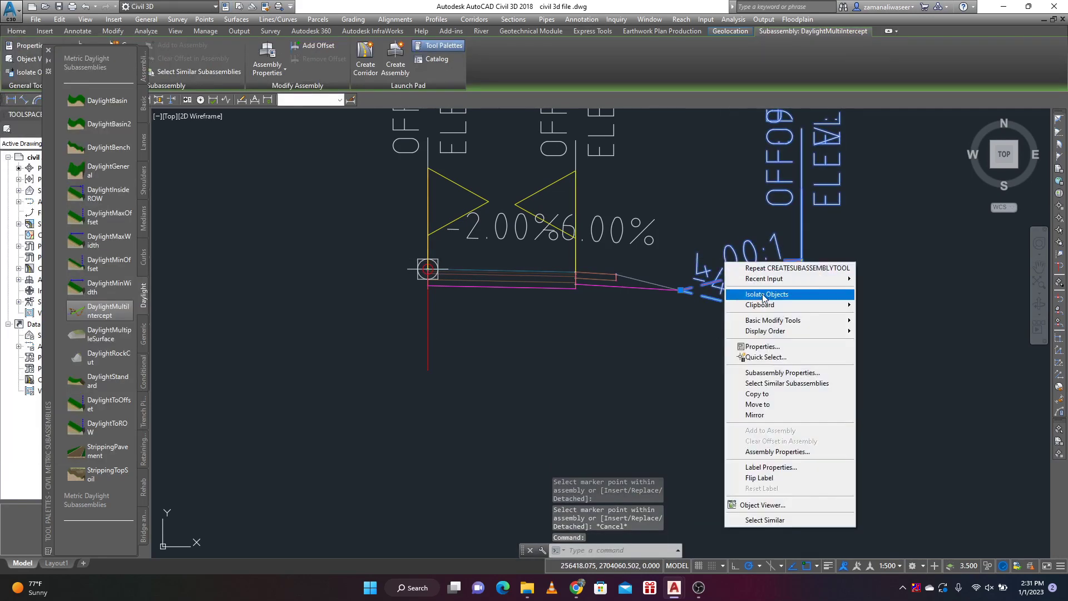
pyautogui.click(768, 373)
pyautogui.click(649, 162)
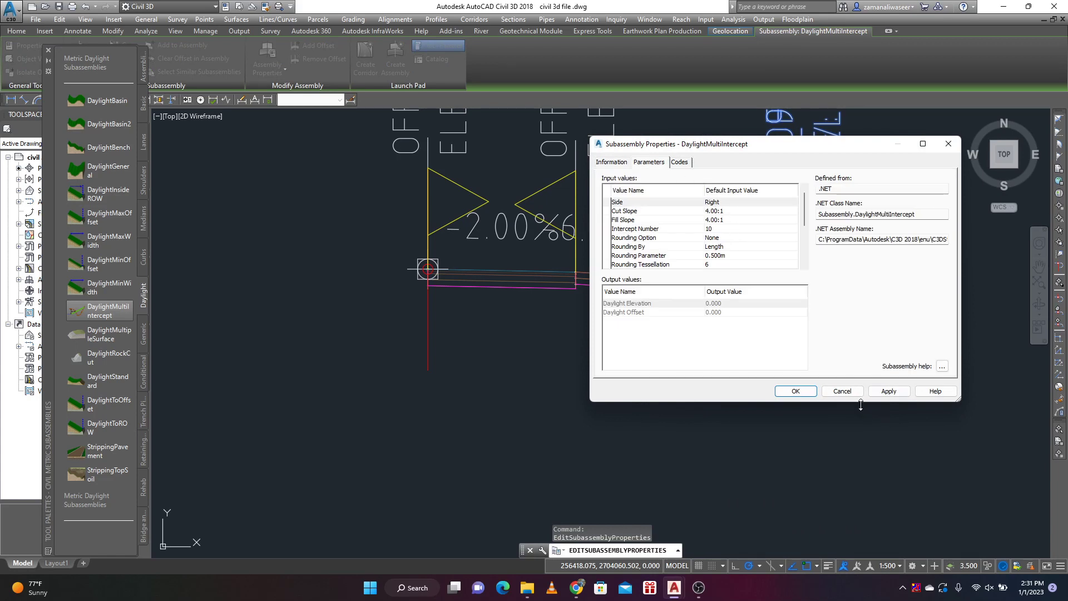
pyautogui.click(841, 390)
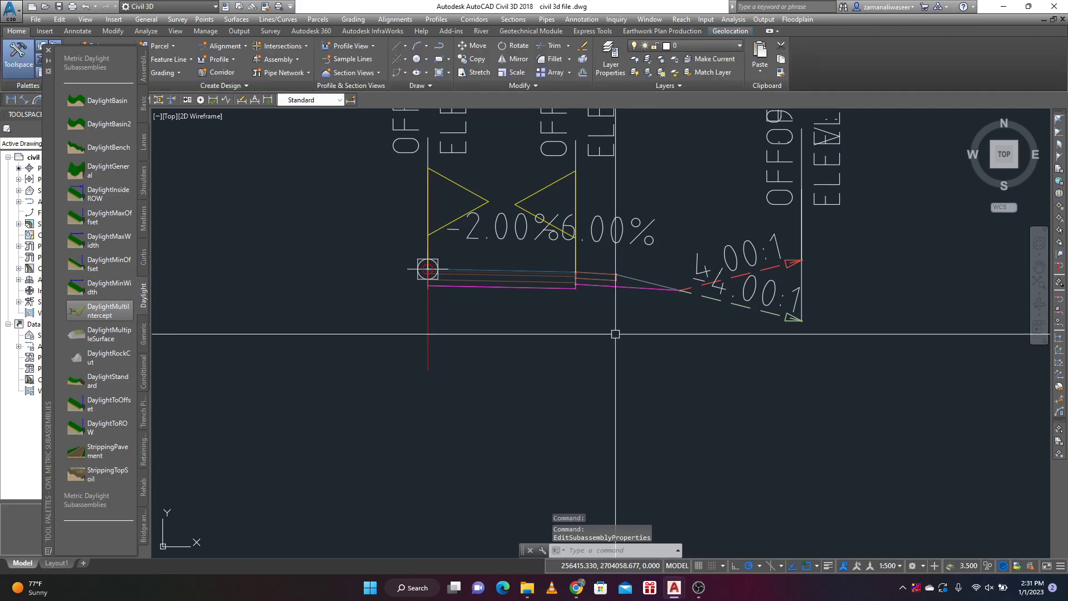
# Mirror the right-side lane, shoulder and daylight subassemblies to the other side of the assembly baseline.
pyautogui.scroll(-2, 615, 334)
pyautogui.scroll(2, 720, 255)
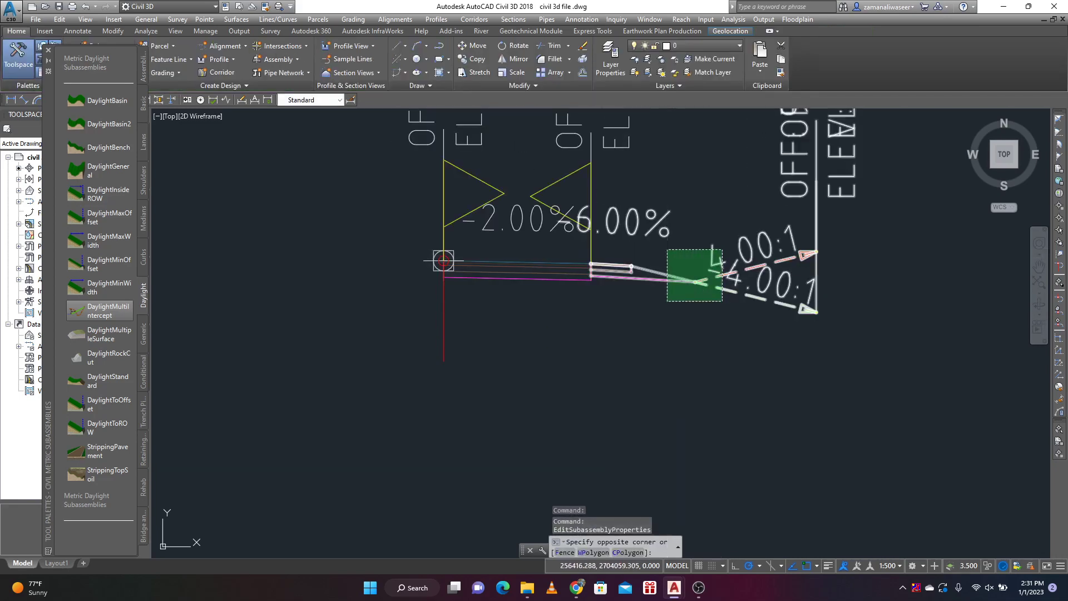
pyautogui.click(668, 303)
pyautogui.scroll(-2, 610, 341)
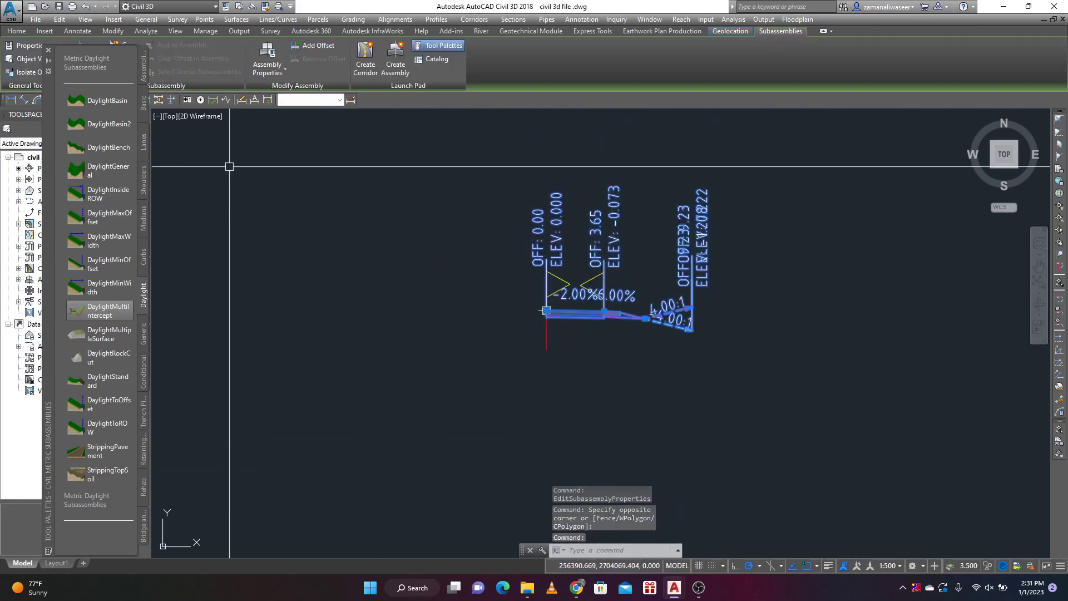
pyautogui.click(48, 49)
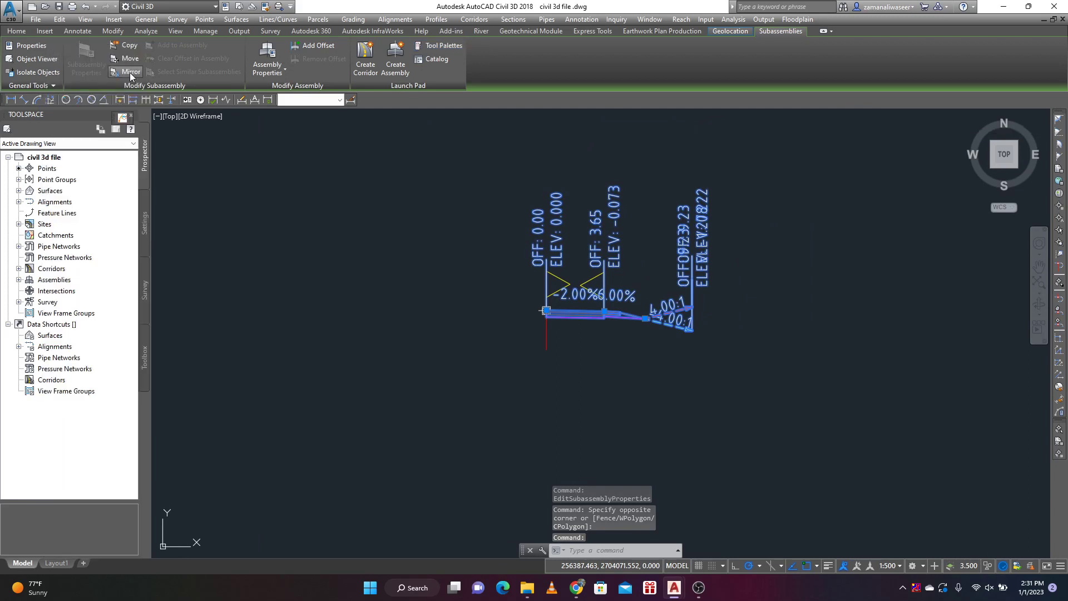
pyautogui.click(125, 72)
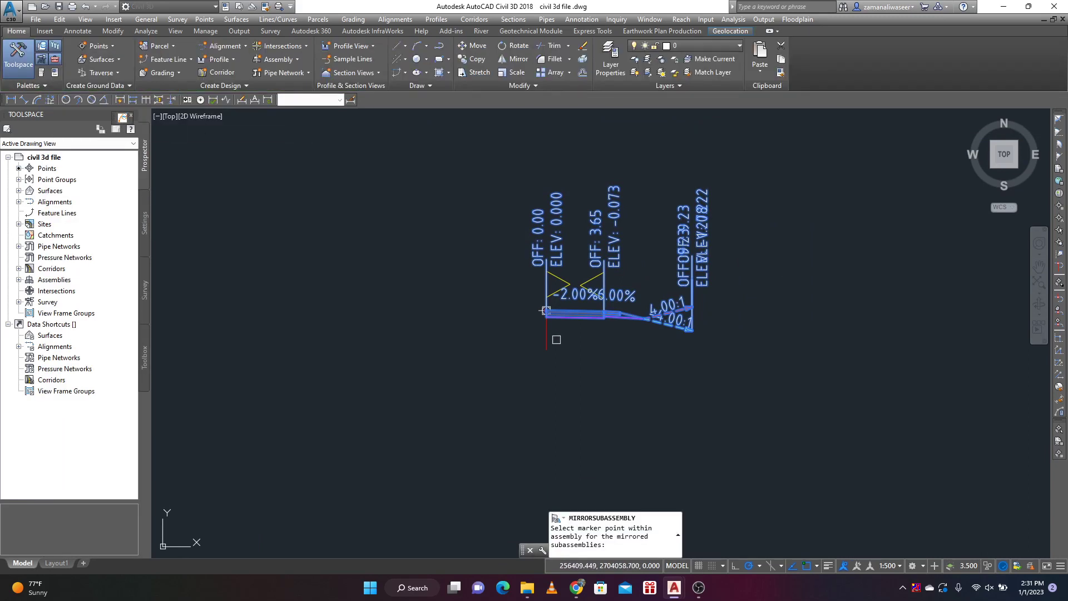
pyautogui.click(546, 311)
pyautogui.press('Escape')
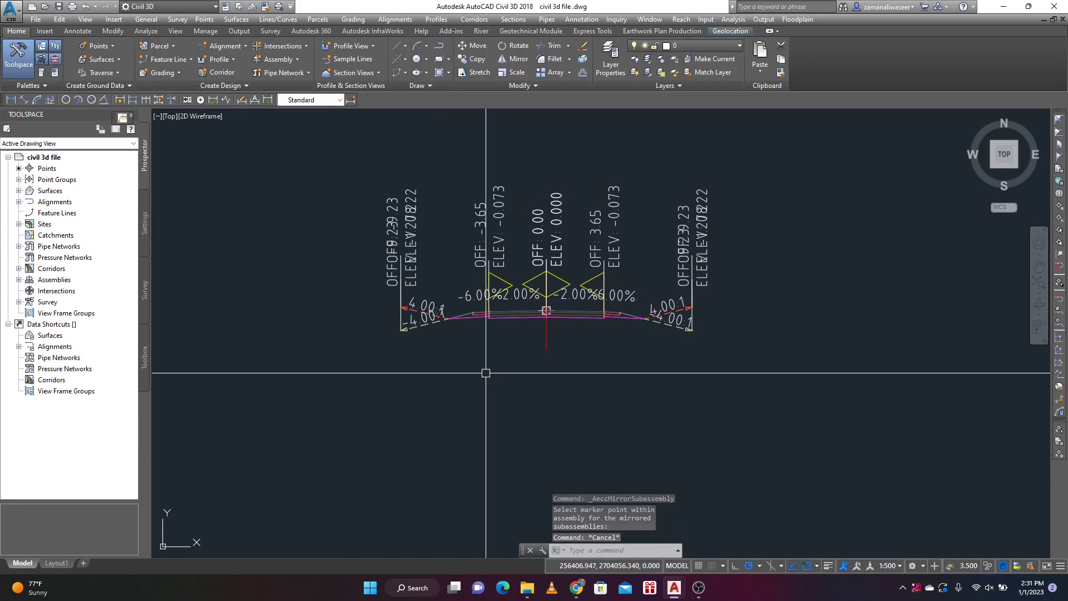
# Delete the line lying over the road's centreline alignment in the plan.
pyautogui.scroll(-6, 585, 344)
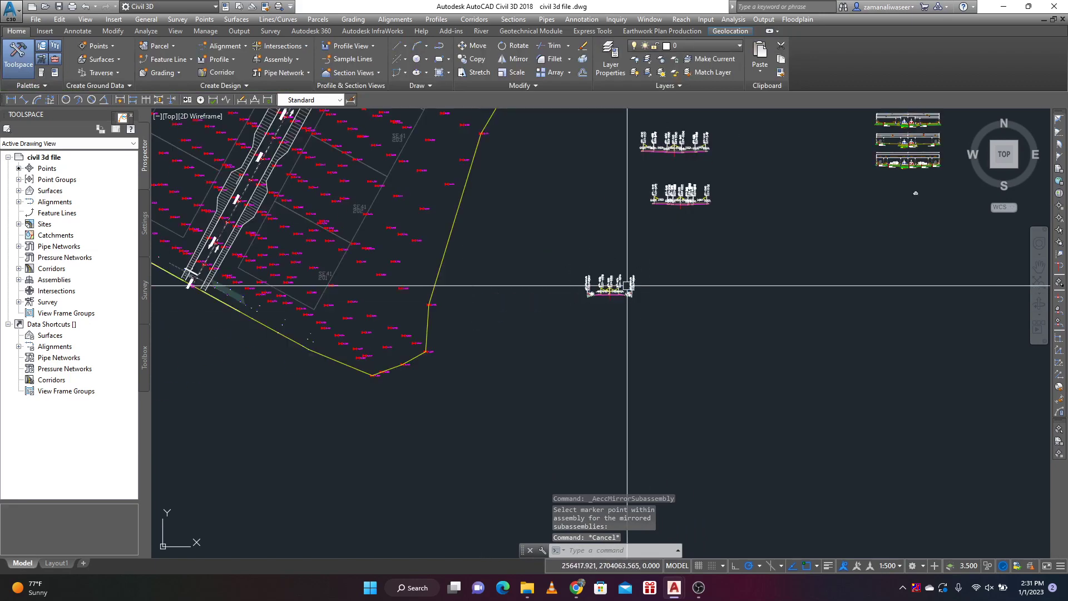
pyautogui.moveTo(585, 344); pyautogui.dragTo(716, 358, button='middle')
pyautogui.moveTo(413, 338); pyautogui.dragTo(576, 364, button='middle')
pyautogui.scroll(2, 512, 255)
pyautogui.scroll(4, 512, 255)
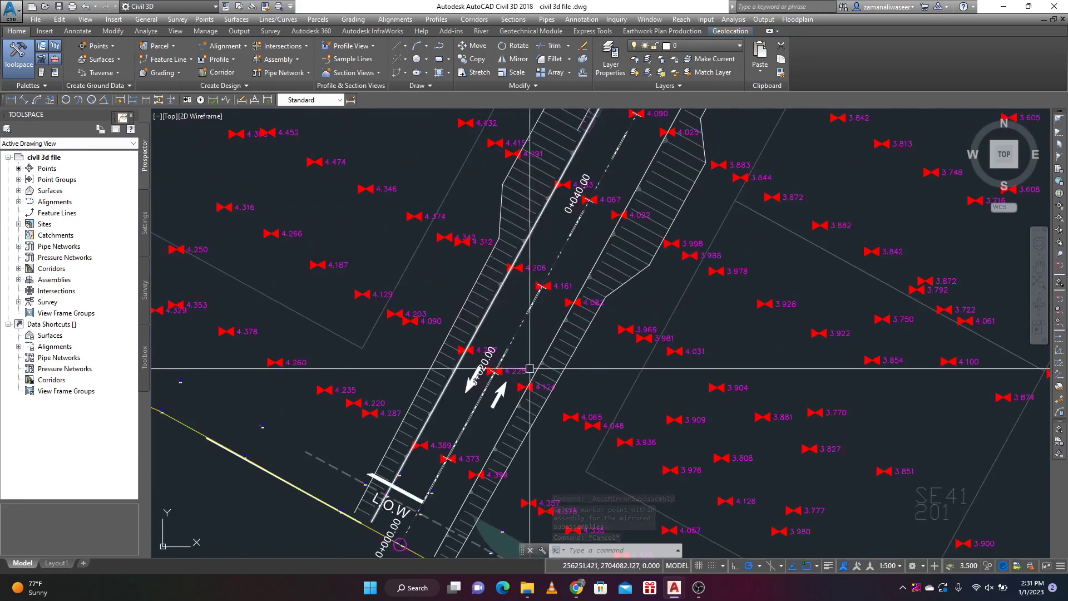
pyautogui.click(525, 326)
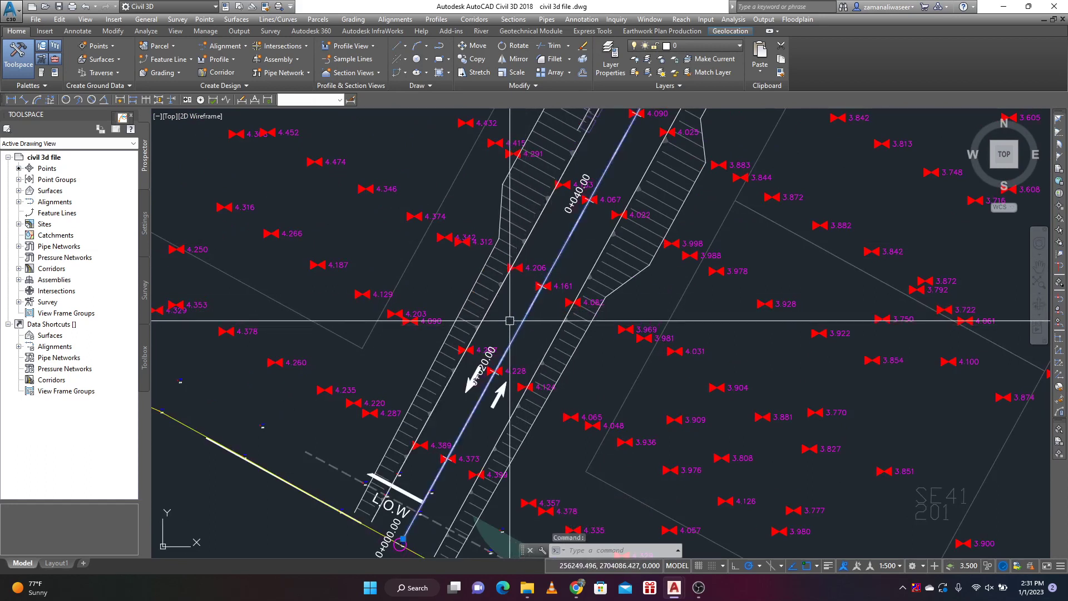
pyautogui.press('Delete')
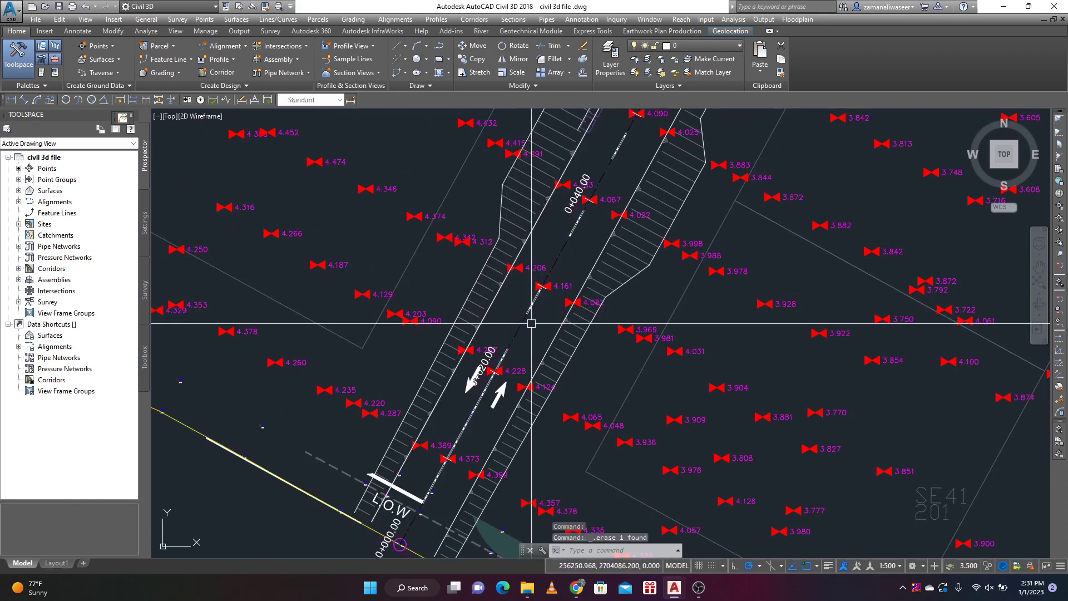
# Start a corridor from alignment L1 and name it RD-1.
pyautogui.click(518, 329)
pyautogui.scroll(-5, 406, 394)
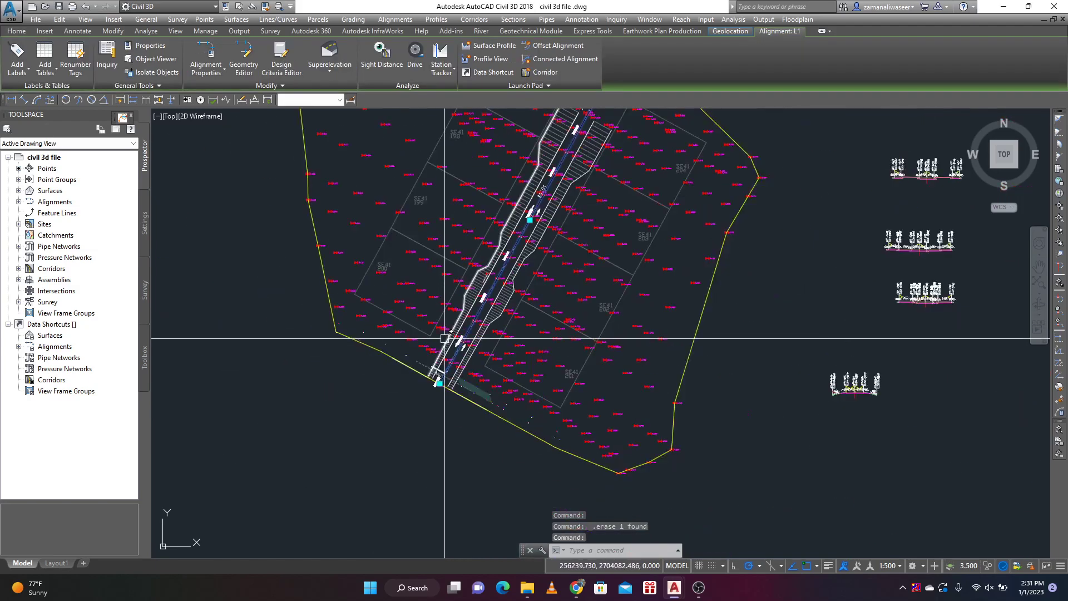
pyautogui.scroll(2, 411, 385)
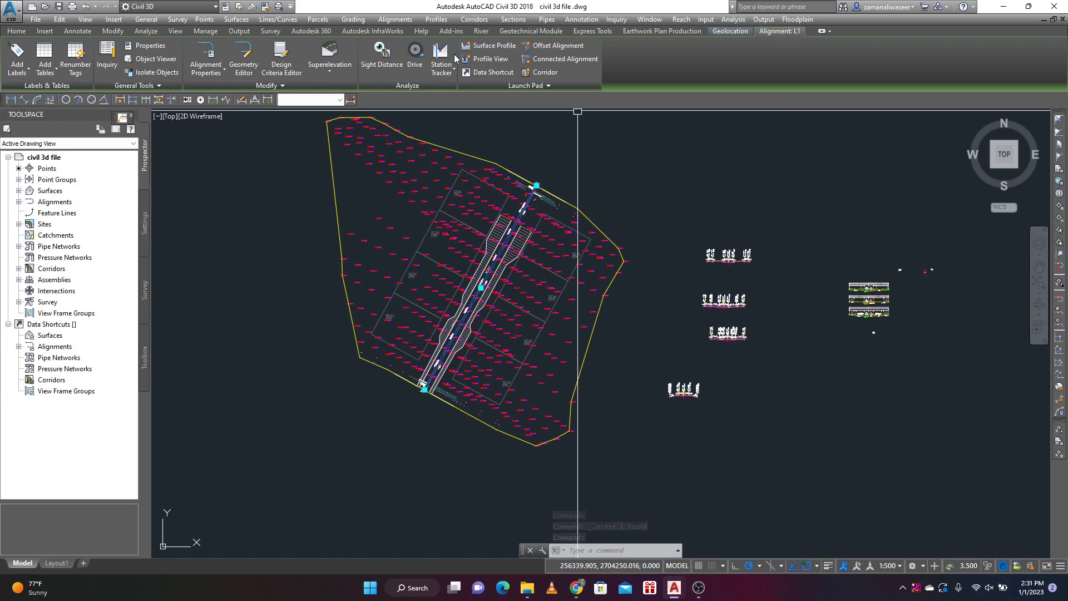
pyautogui.click(537, 74)
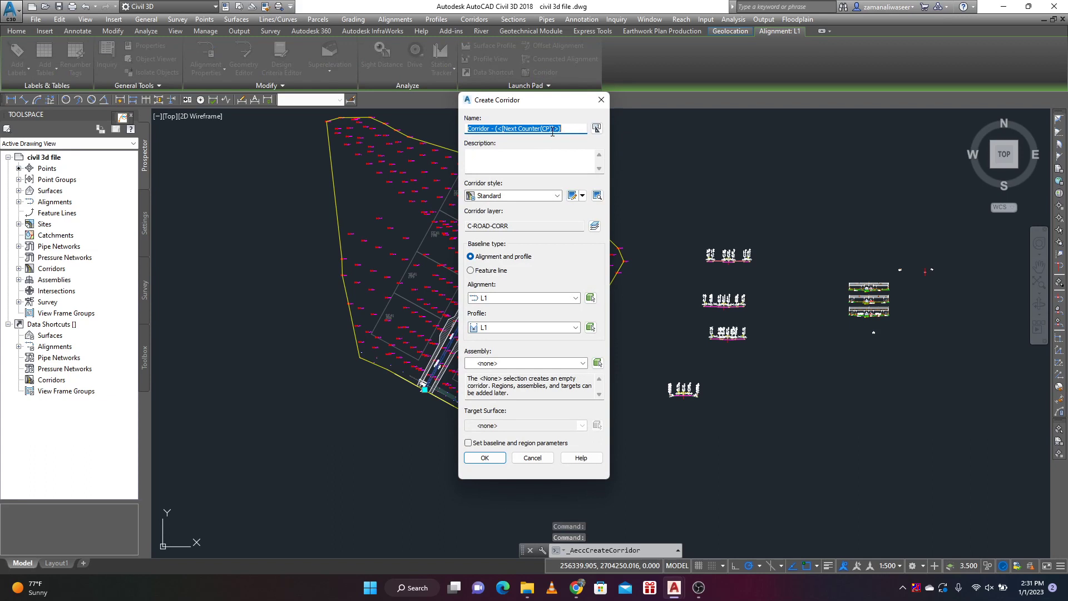
pyautogui.write('RD-1')
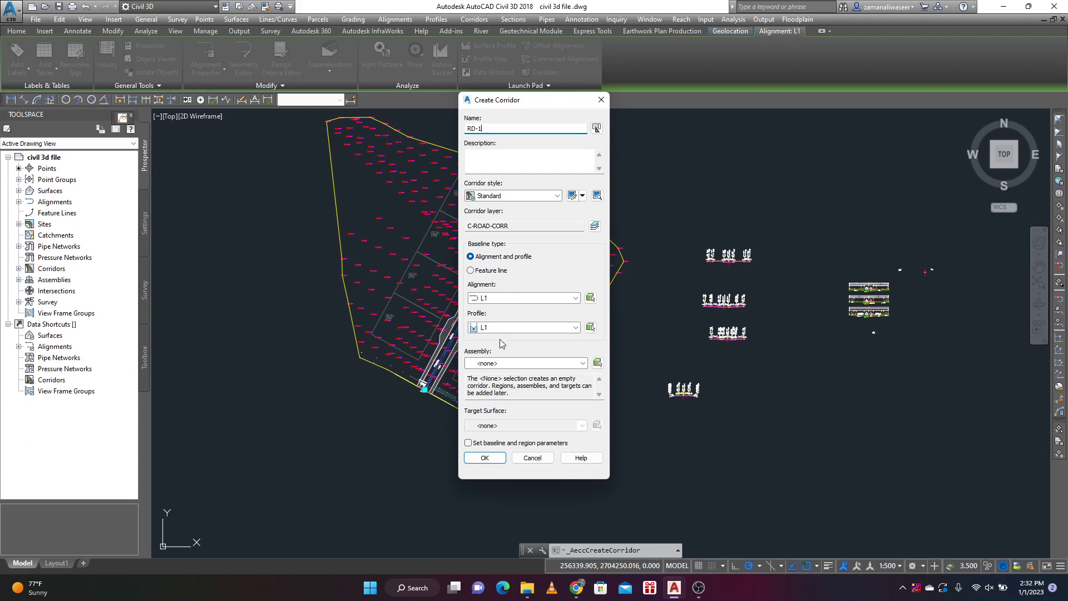
# Assign assembly AA and target surface OGL to the corridor and accept its creation settings.
pyautogui.click(516, 367)
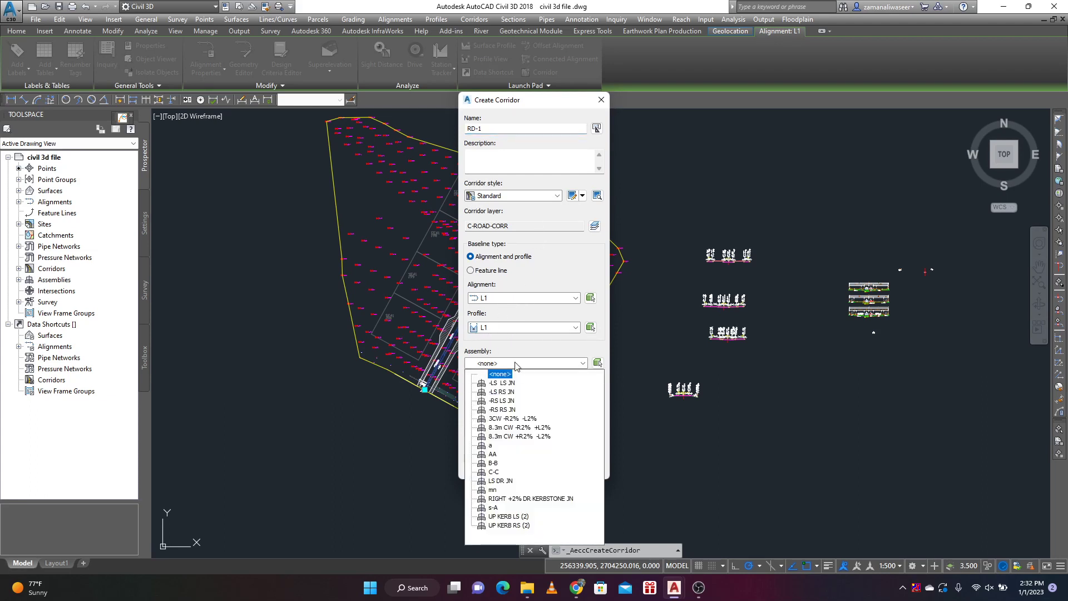
pyautogui.click(485, 455)
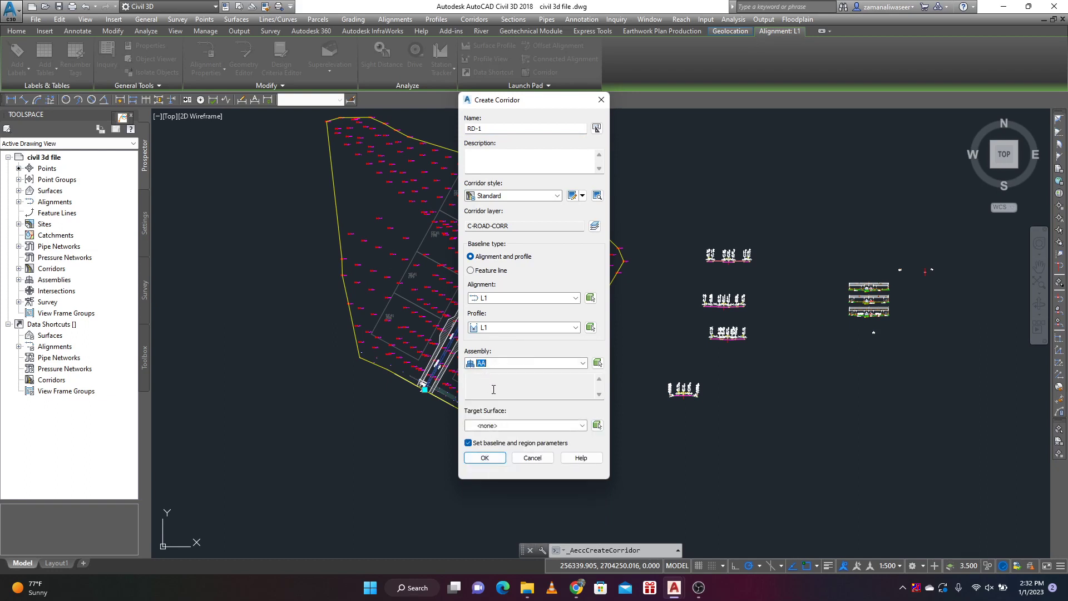
pyautogui.click(510, 426)
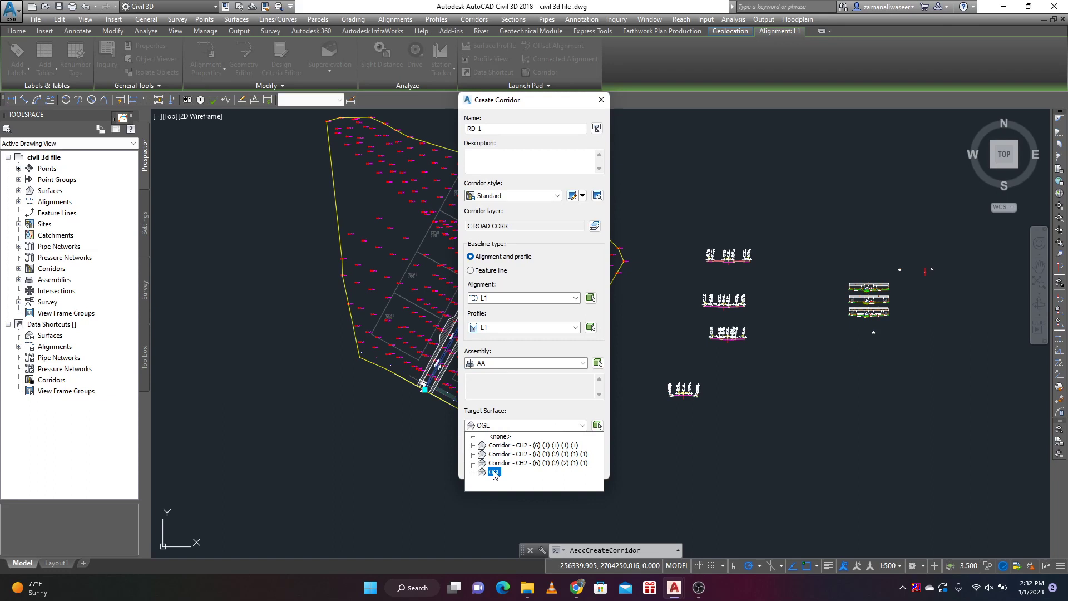
pyautogui.click(495, 473)
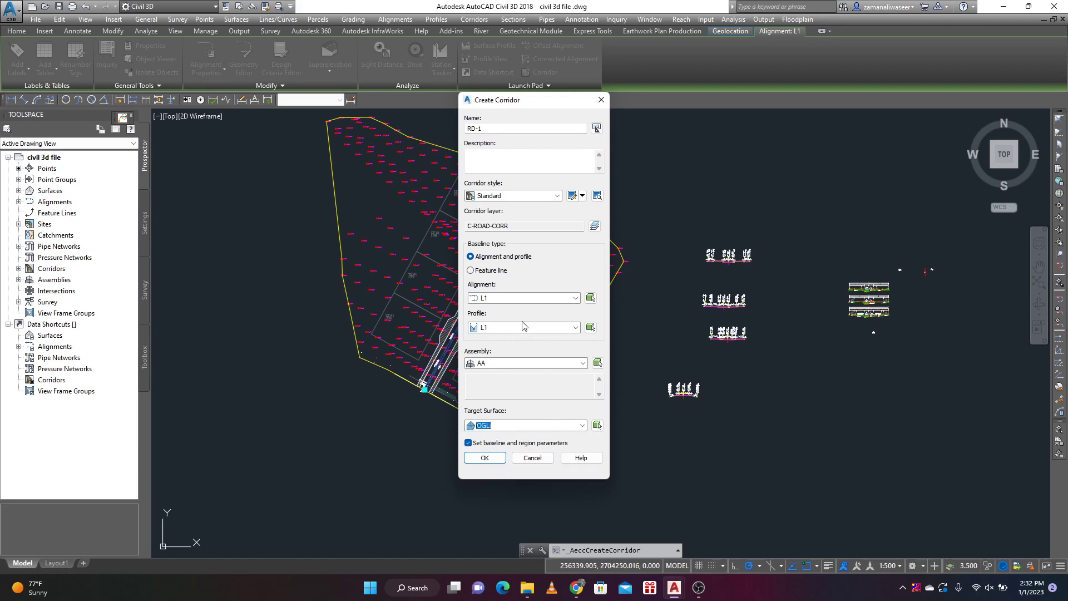
pyautogui.click(483, 458)
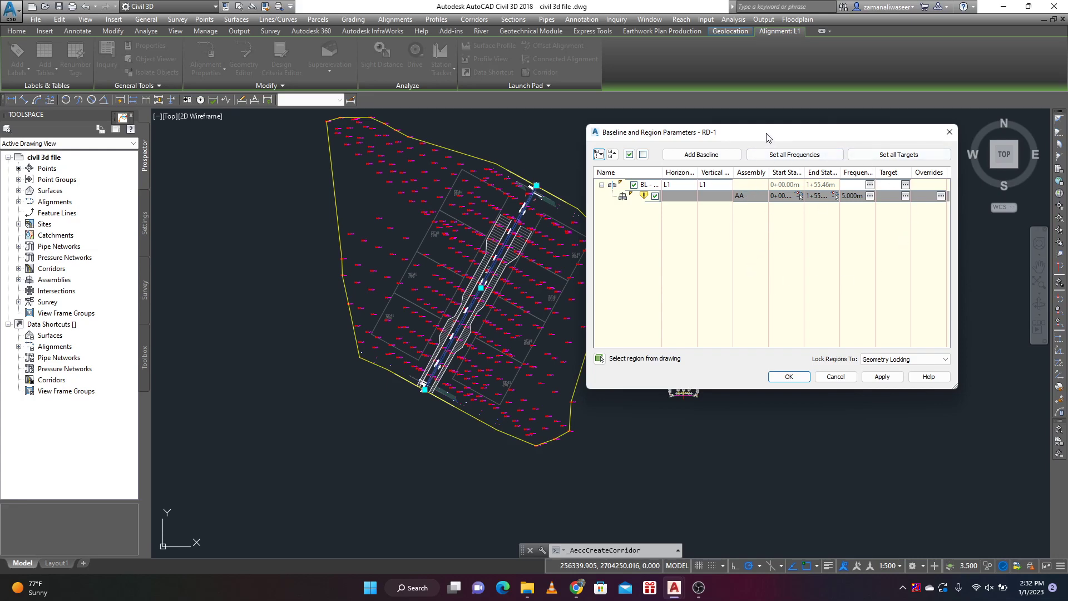
# Accept the corridor's baseline and region parameters and rebuild the corridor.
pyautogui.moveTo(767, 137); pyautogui.dragTo(763, 116)
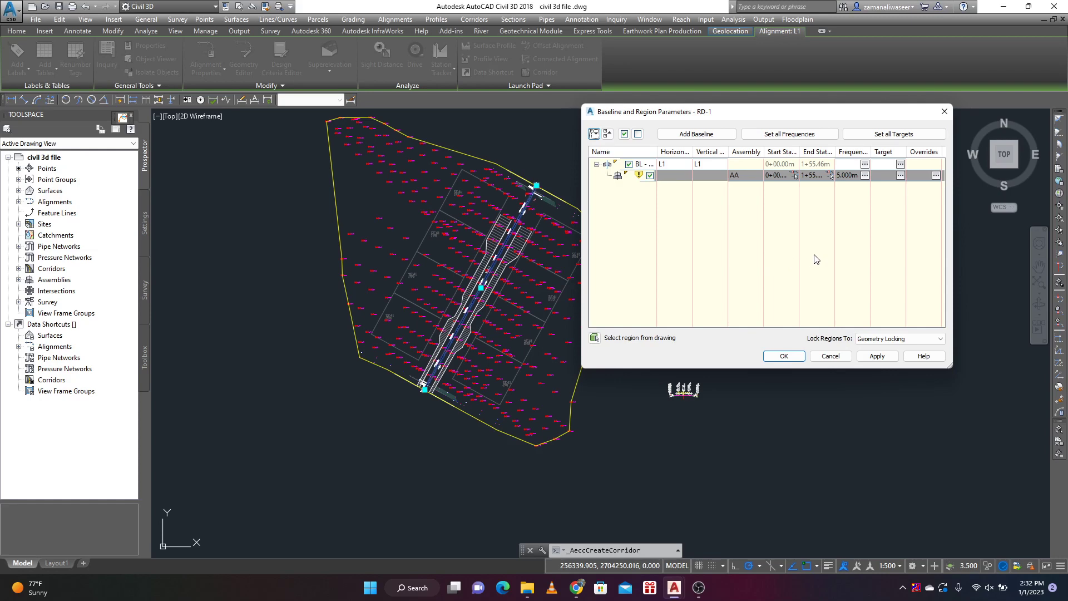
pyautogui.click(777, 359)
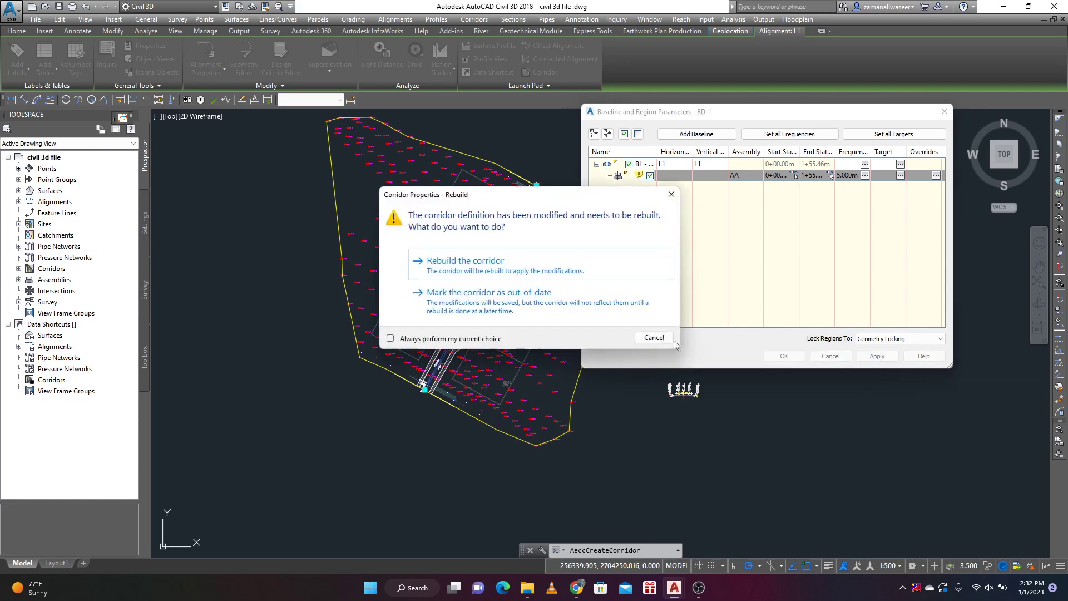
pyautogui.click(486, 275)
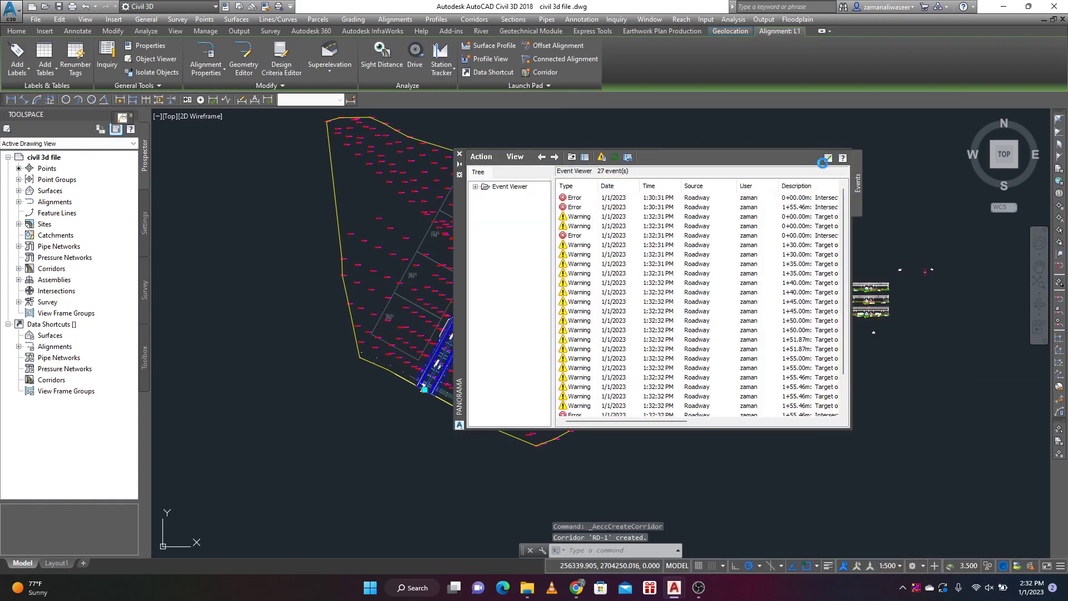
# Close the event list and examine the new corridor's edges against the polylines marking the road's widenings on both sides.
pyautogui.click(828, 158)
pyautogui.scroll(4, 479, 263)
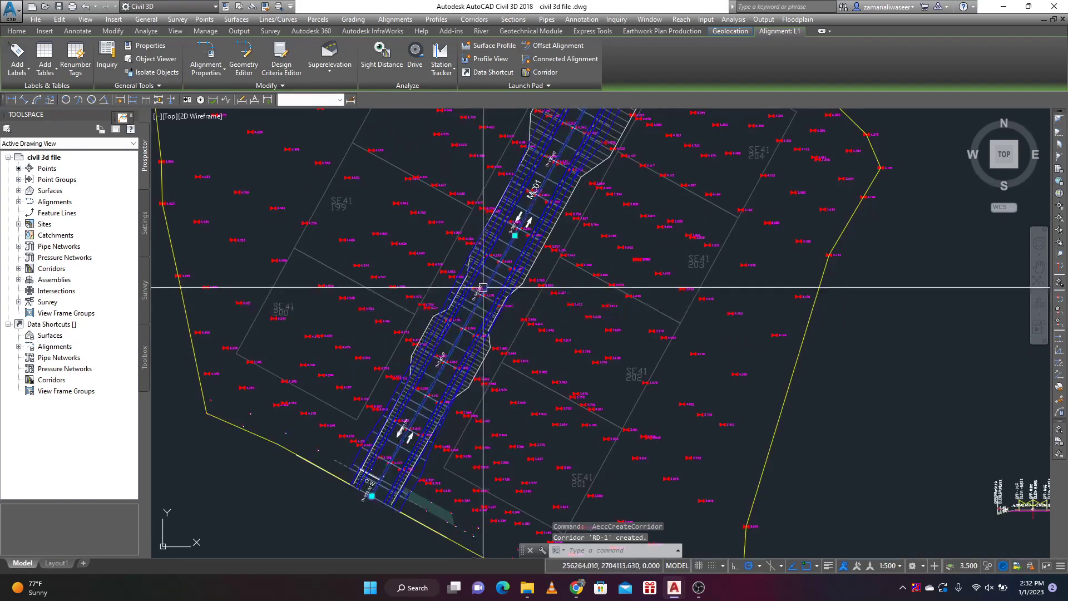
pyautogui.click(484, 261)
pyautogui.scroll(3, 530, 359)
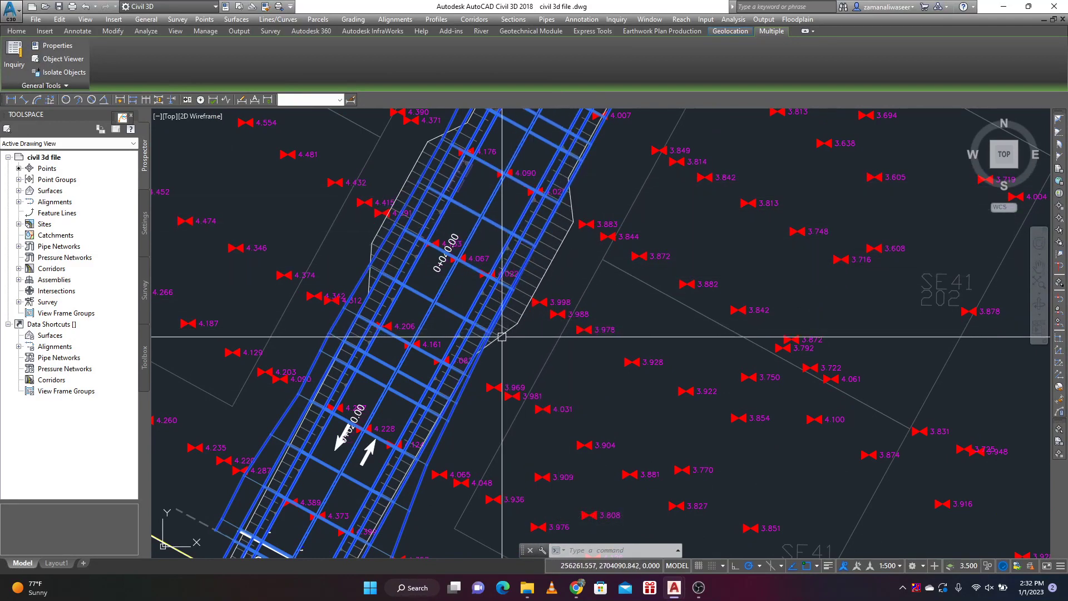
pyautogui.press('Escape')
pyautogui.click(551, 259)
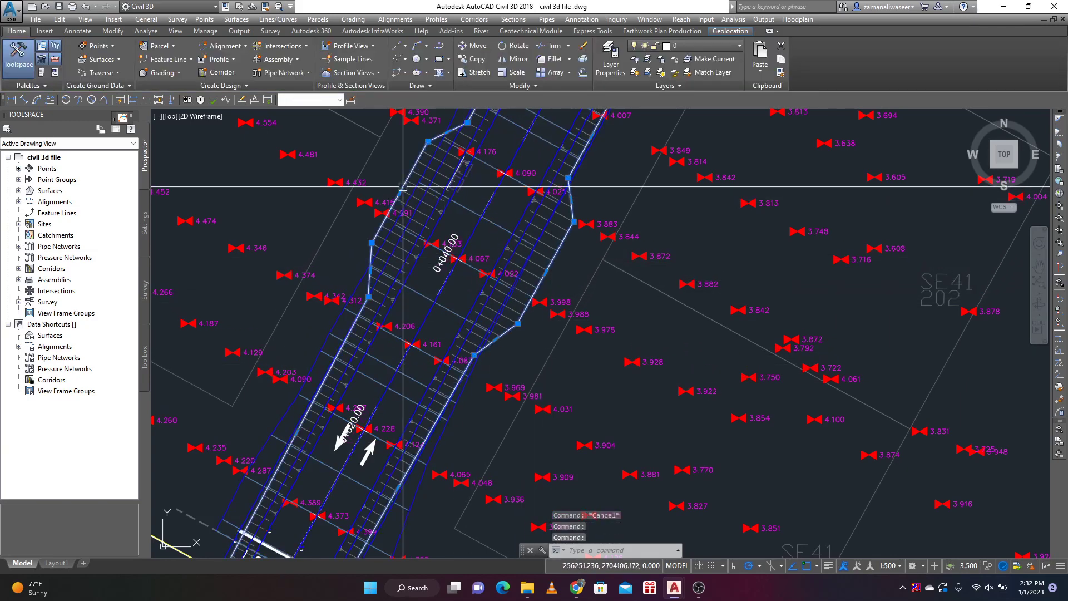
pyautogui.scroll(-5, 479, 248)
pyautogui.moveTo(603, 245)
pyautogui.mouseDown(button='middle')
pyautogui.moveTo(560, 339)
pyautogui.moveTo(572, 323)
pyautogui.mouseUp(button='middle')
pyautogui.press('Escape')
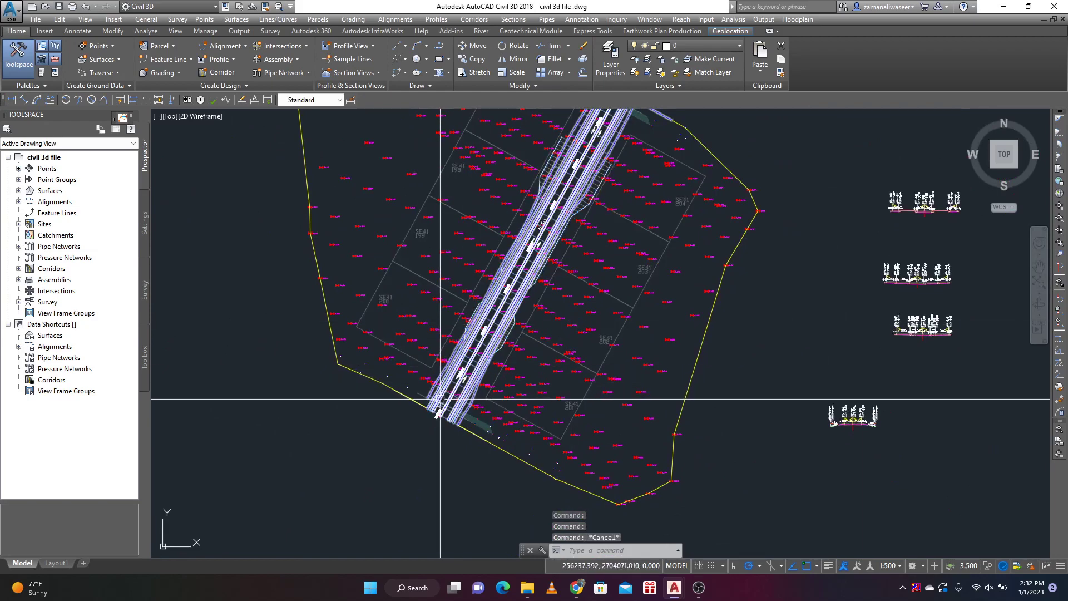
pyautogui.scroll(5, 485, 321)
pyautogui.click(462, 306)
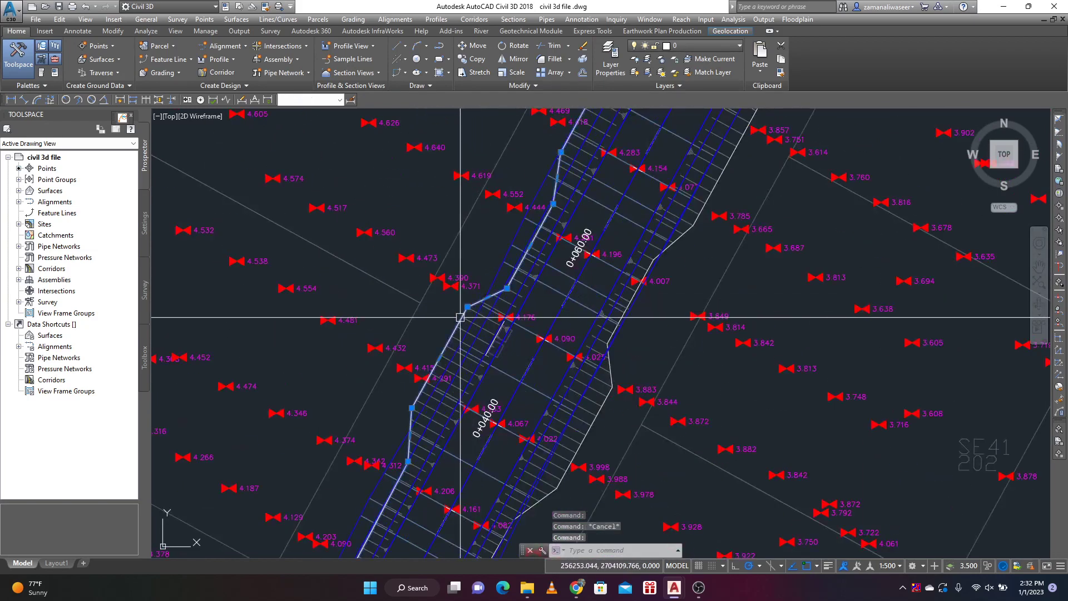
pyautogui.press('Escape')
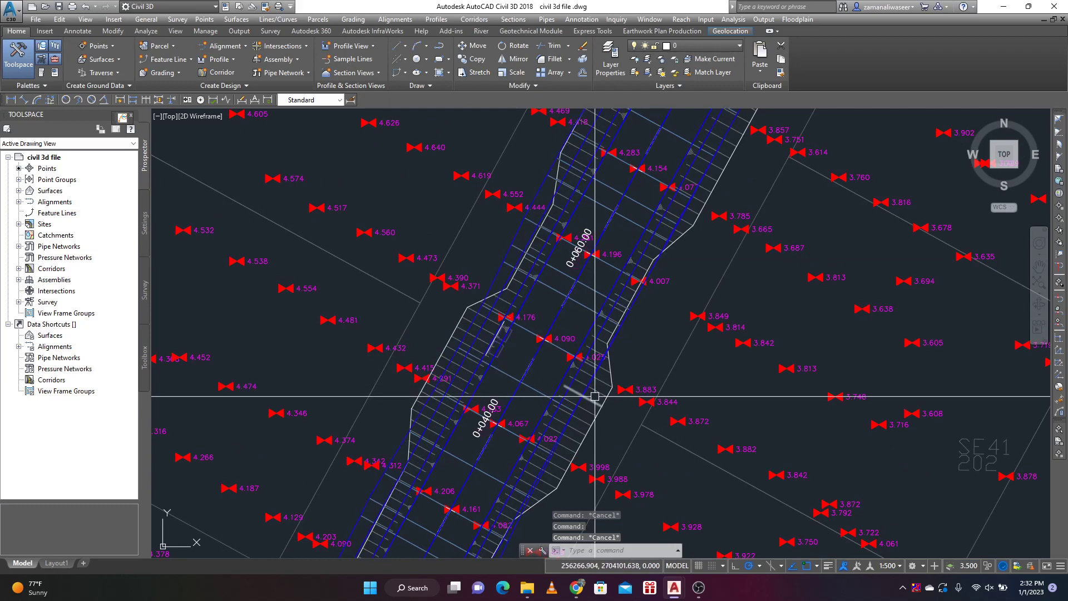
pyautogui.press('Escape')
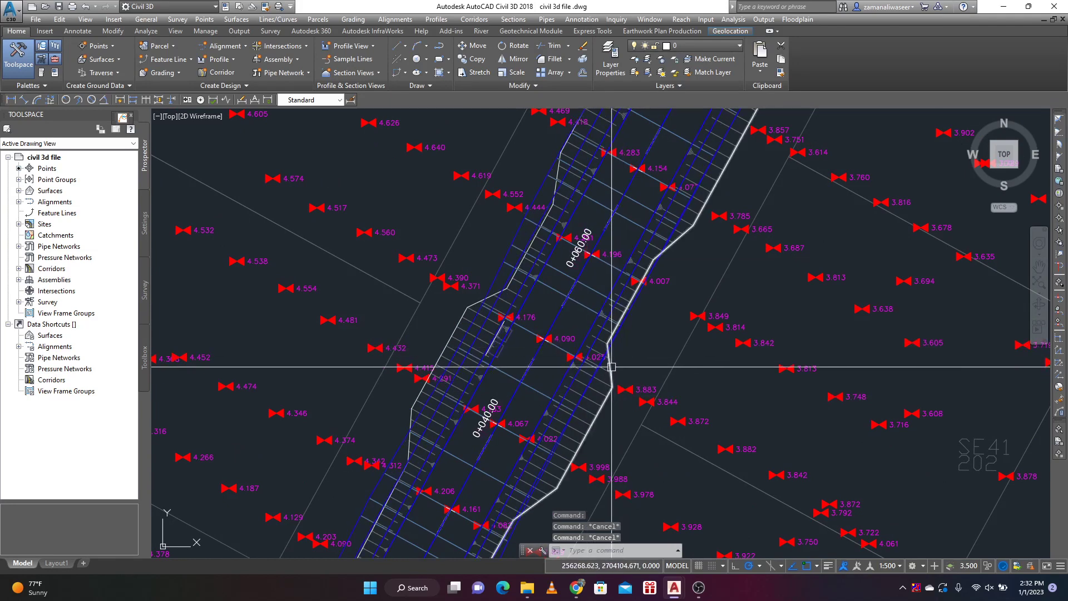
# Open the target mapping for the AA region of corridor RD-1.
pyautogui.click(564, 362)
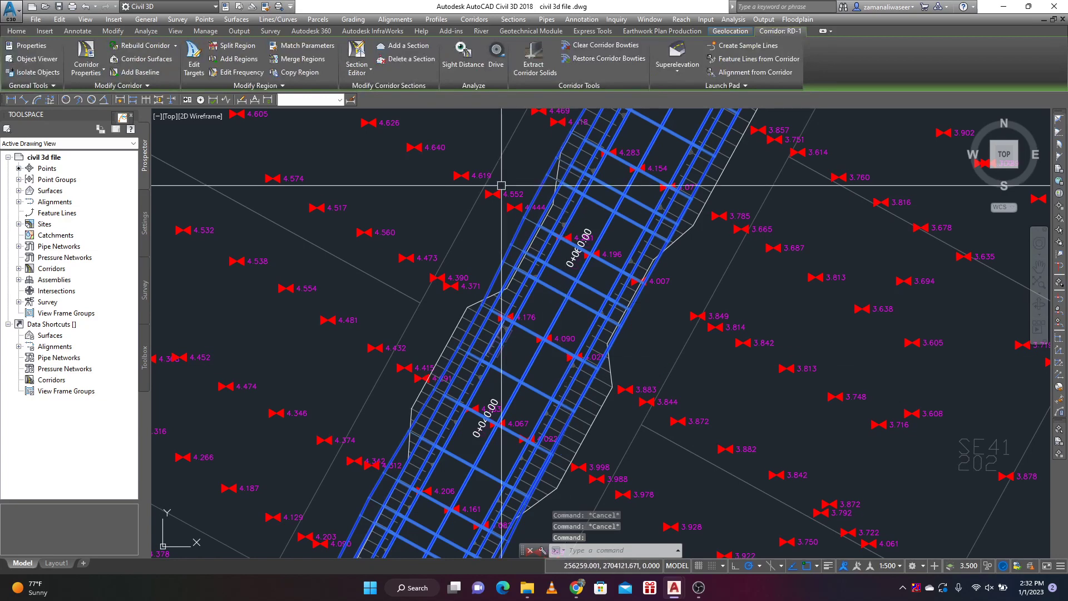
pyautogui.click(193, 68)
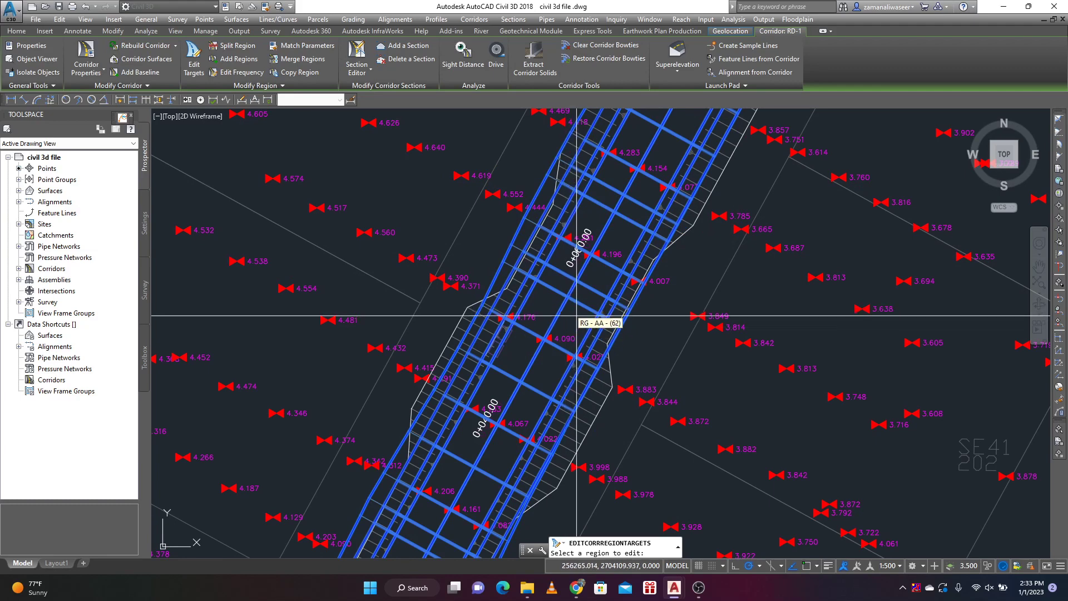
pyautogui.click(579, 312)
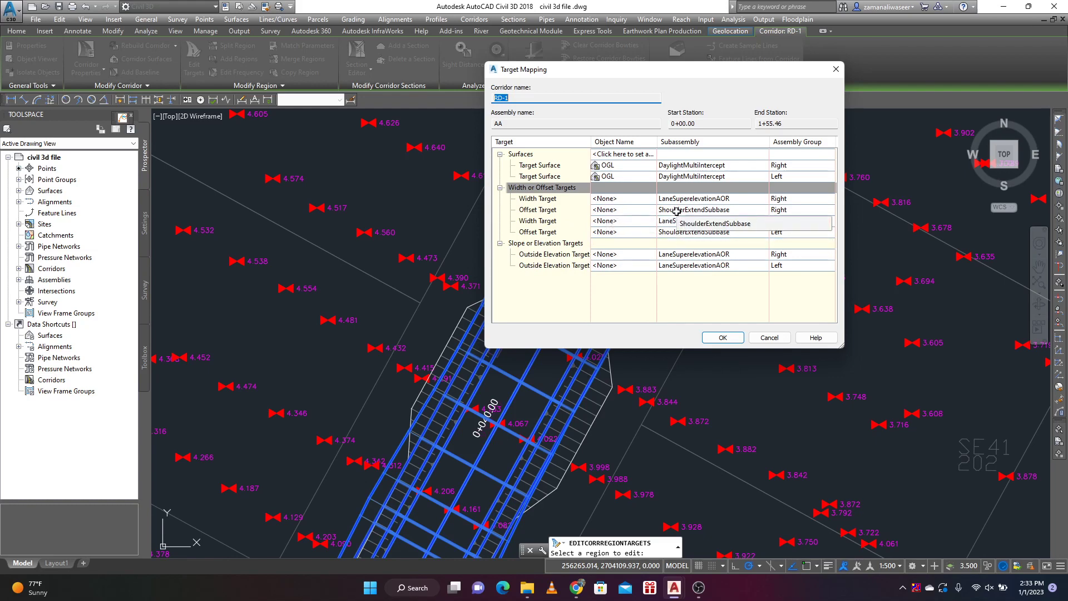
# Set the right ShoulderExtendSubbase offset target to the polyline along the road's right widened edge, picked from the drawing.
pyautogui.click(703, 212)
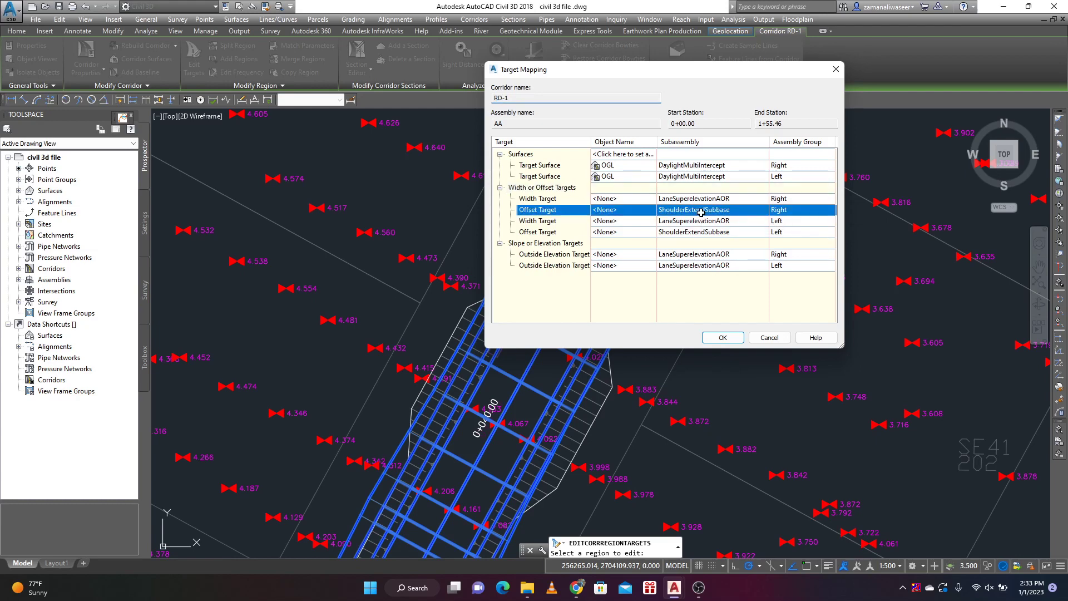
pyautogui.click(614, 212)
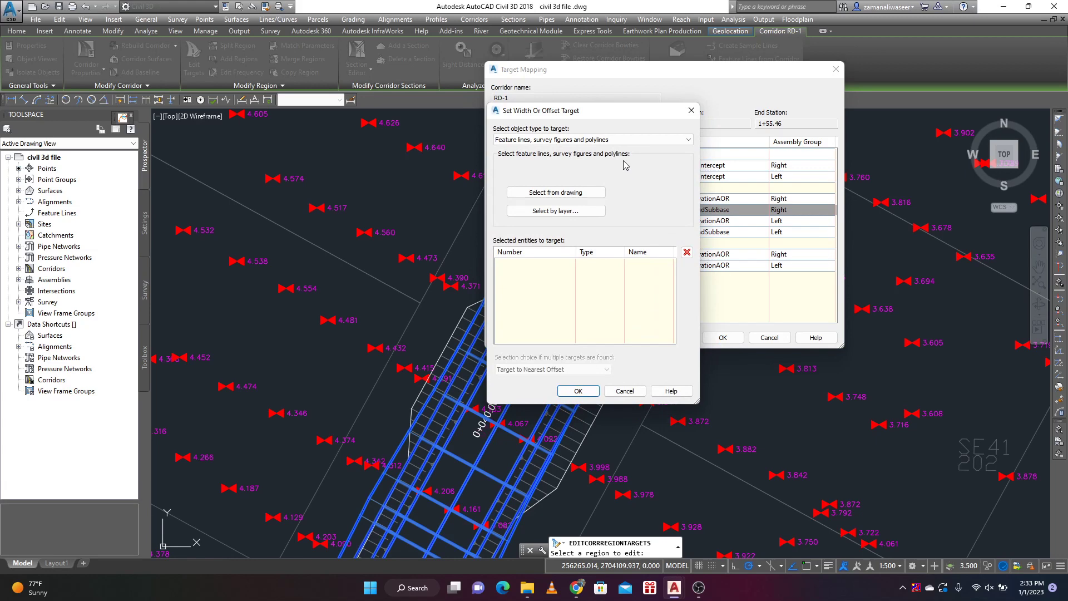
pyautogui.click(556, 139)
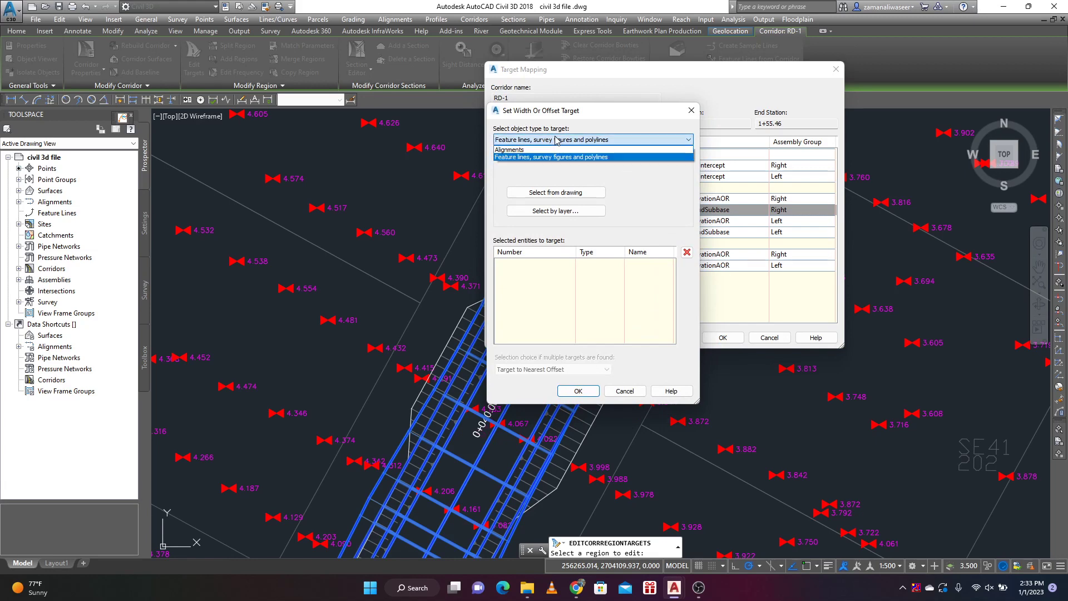
pyautogui.click(556, 139)
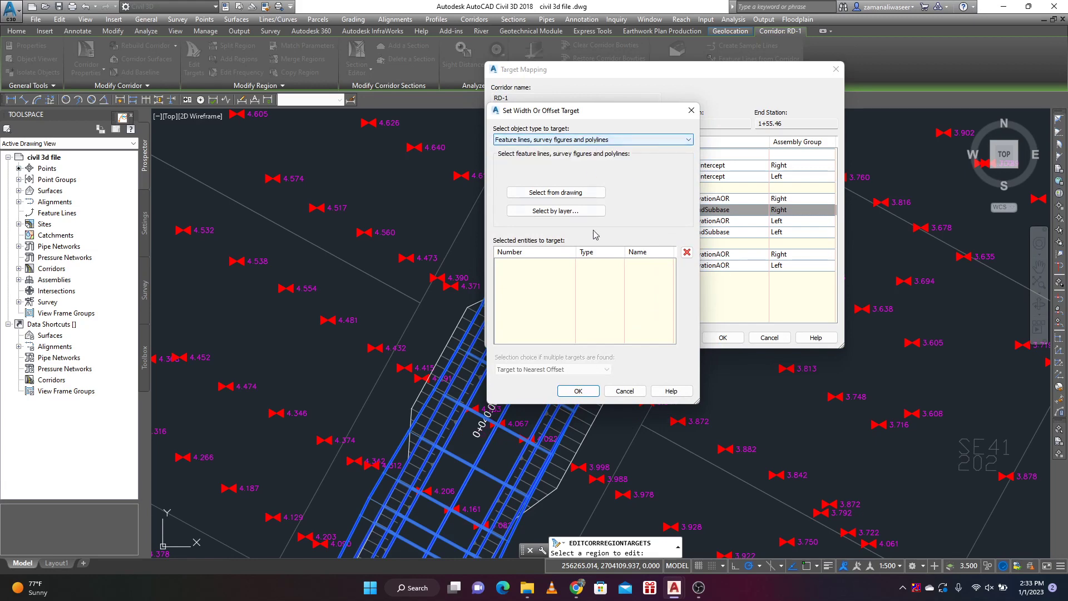
pyautogui.click(540, 195)
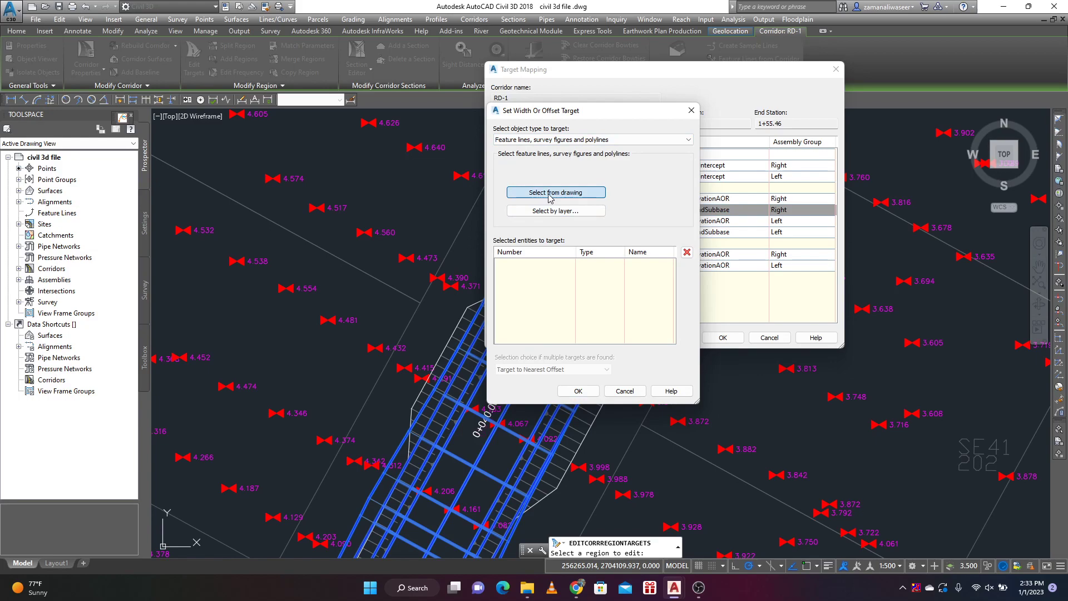
pyautogui.click(586, 194)
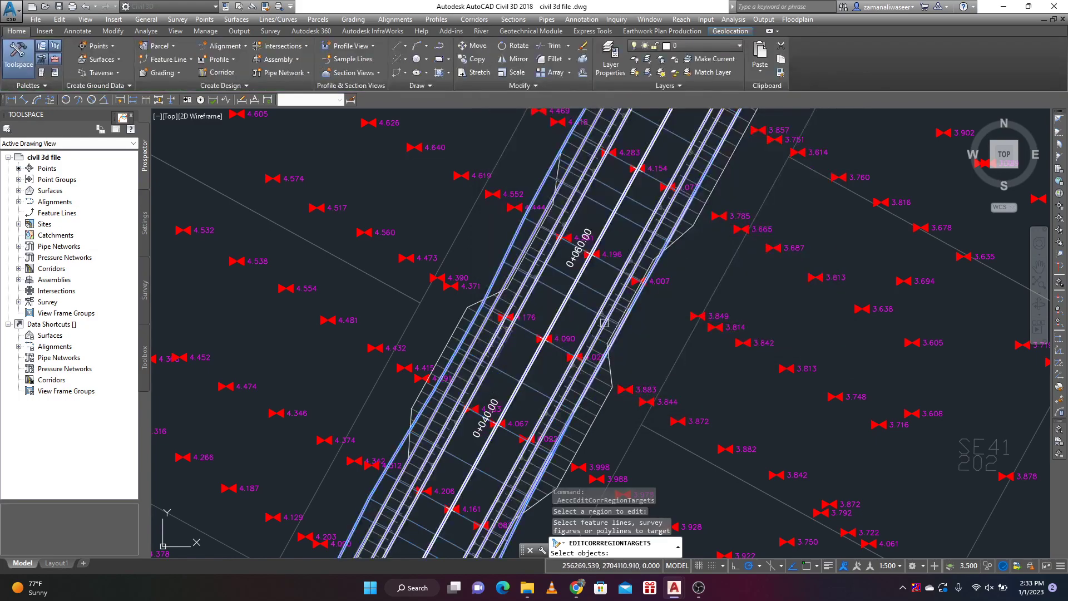
pyautogui.scroll(2, 591, 384)
pyautogui.click(622, 356)
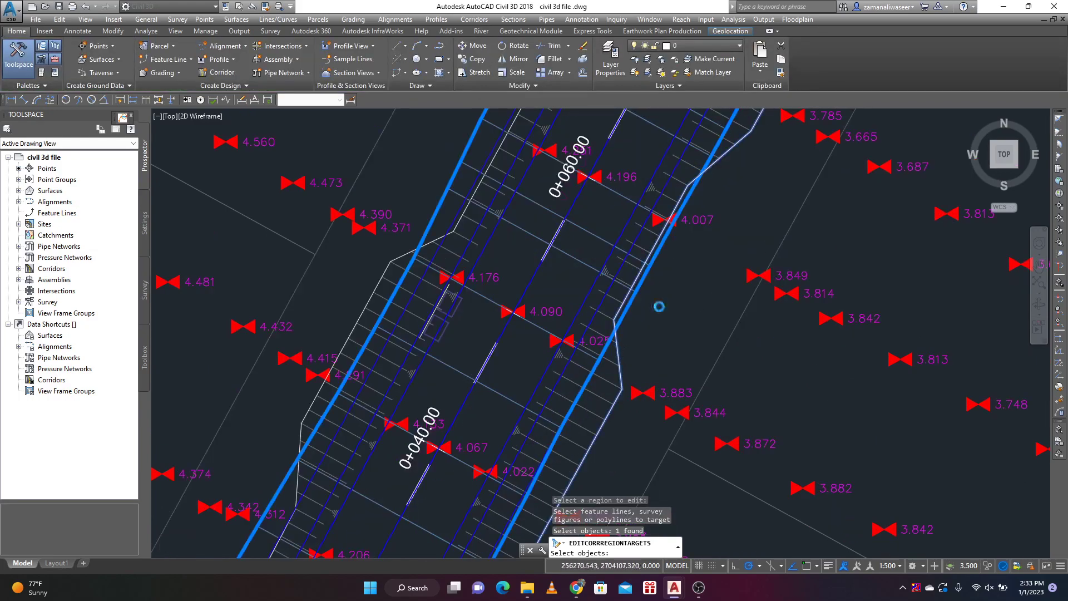
pyautogui.scroll(-5, 662, 306)
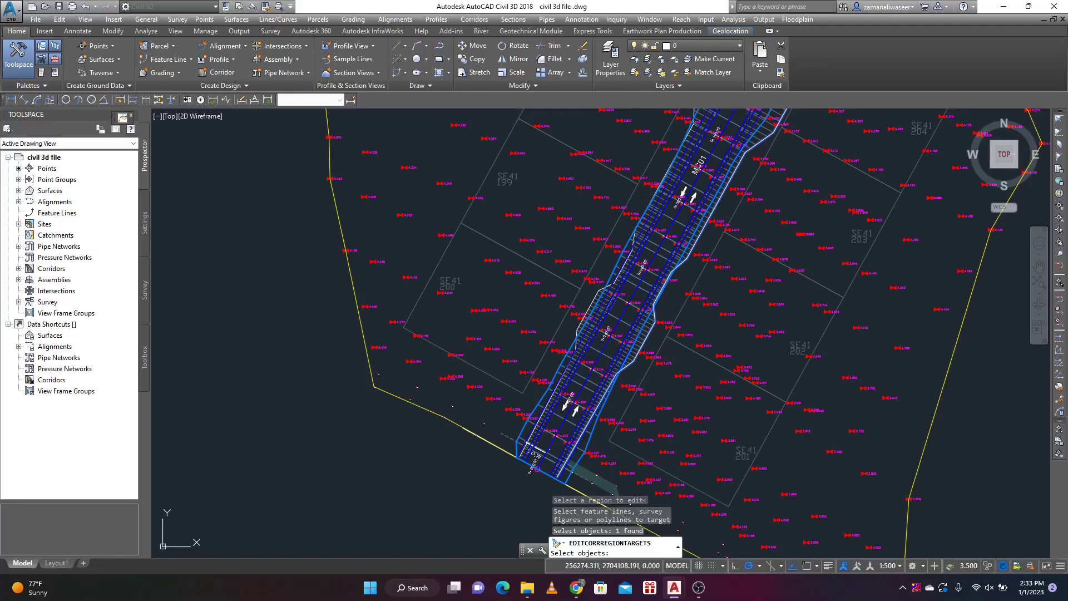
pyautogui.press('Return')
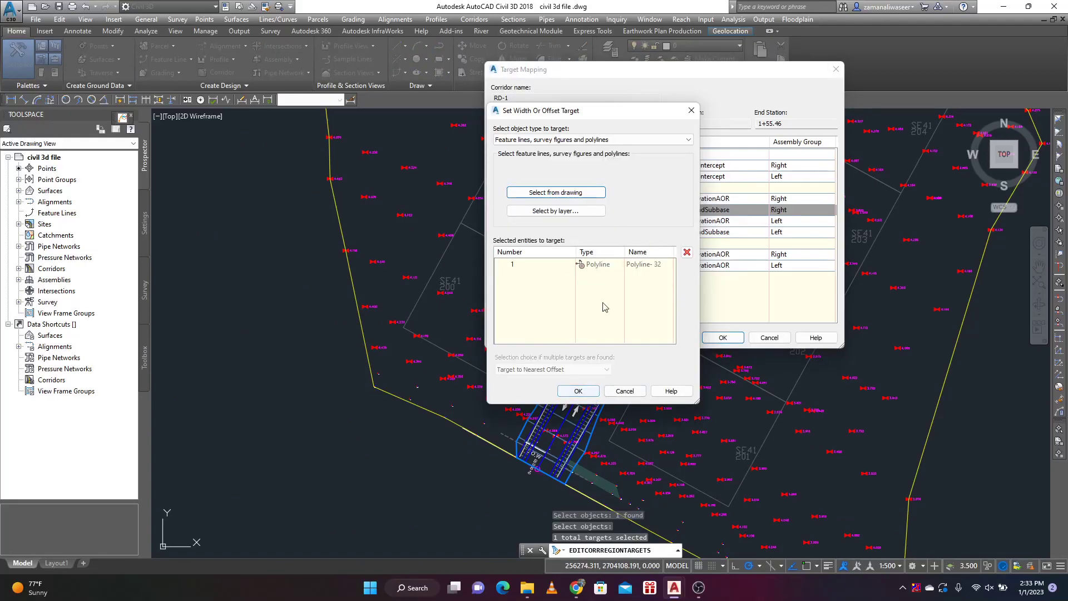
pyautogui.click(577, 394)
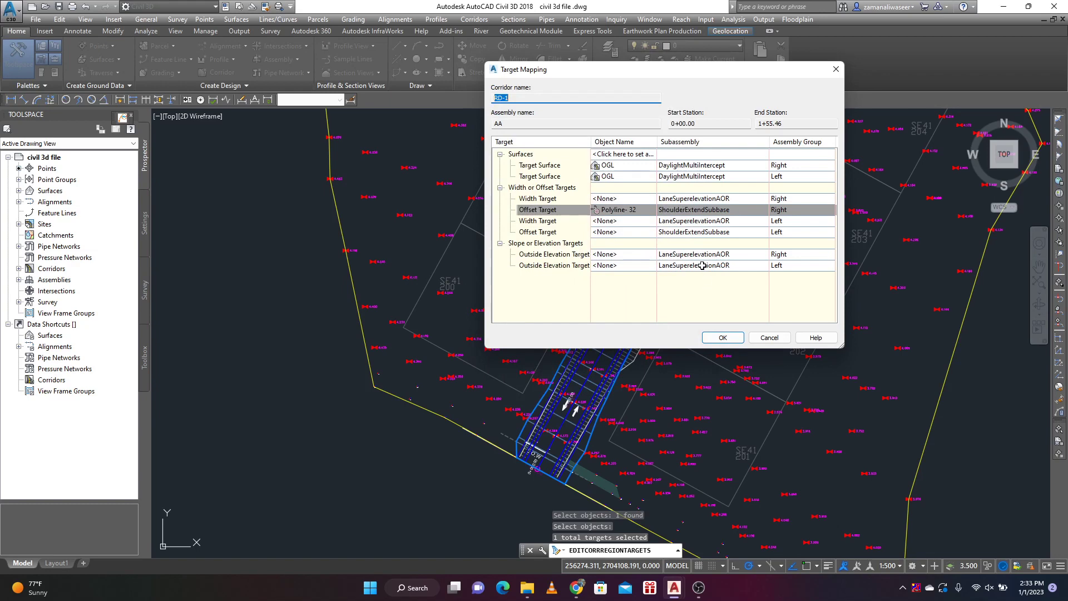
# Set the left ShoulderExtendSubbase offset target to the polyline along the road's left widened edge, picked from the drawing.
pyautogui.click(617, 232)
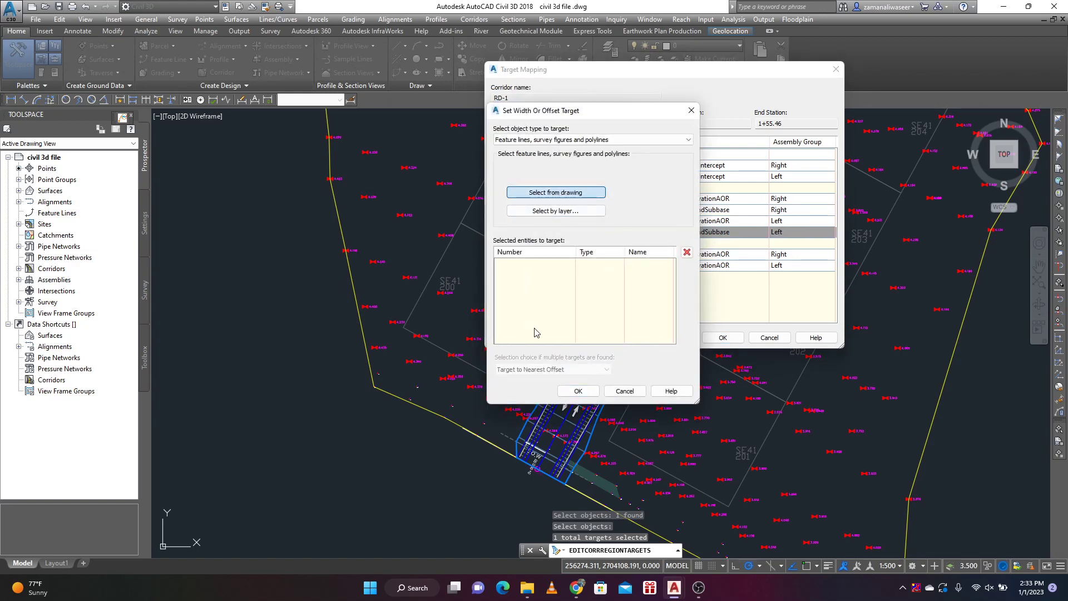
pyautogui.press('Return')
pyautogui.scroll(10, 613, 288)
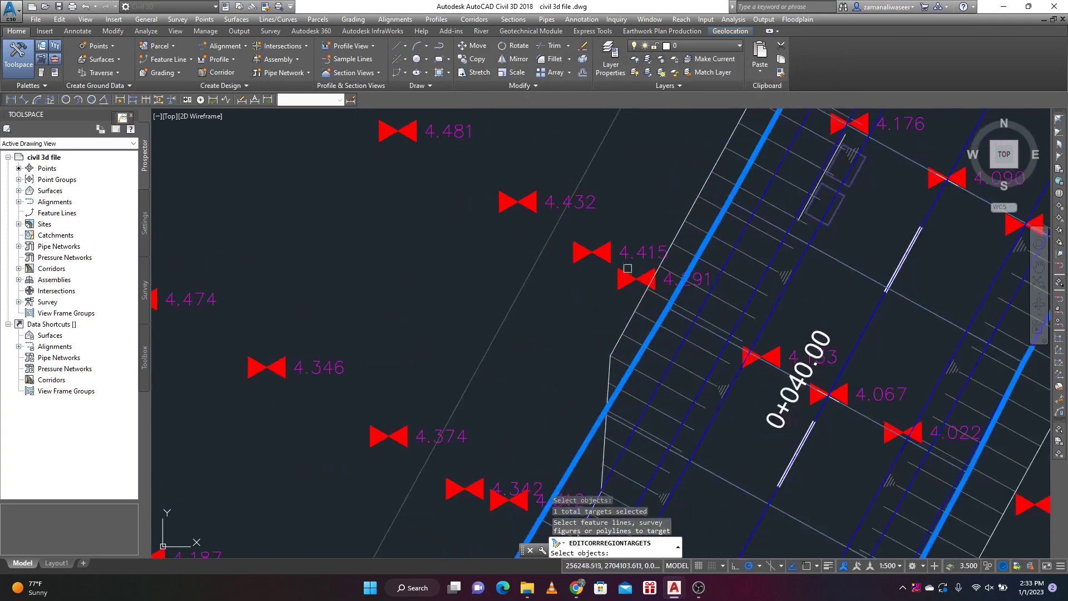
pyautogui.click(680, 207)
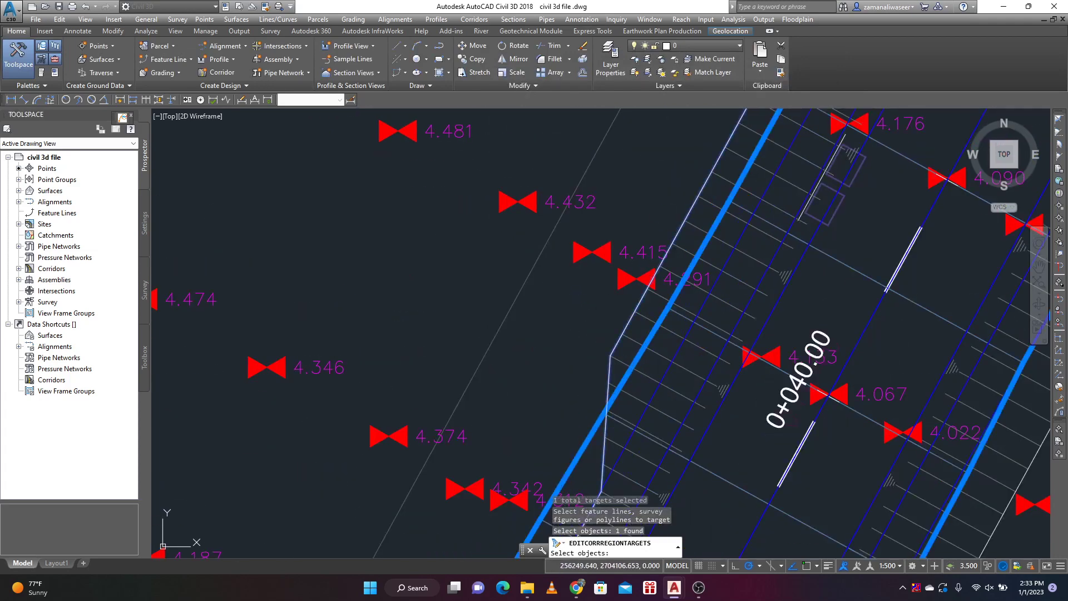
pyautogui.press('Return')
pyautogui.click(578, 391)
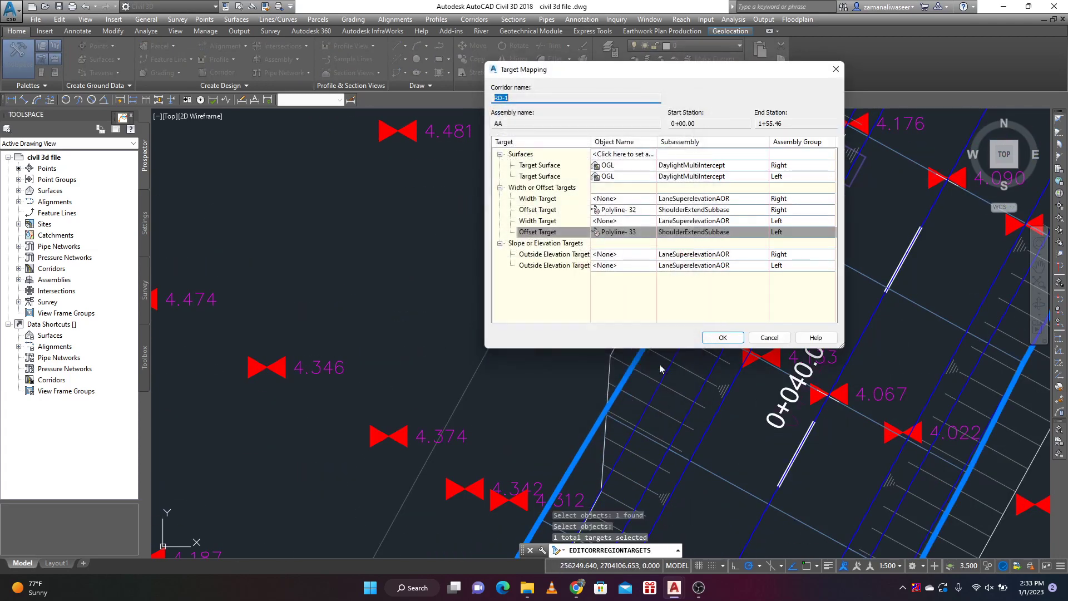
# Accept the target mapping to rebuild the corridor, close the event list and end region target editing.
pyautogui.click(722, 338)
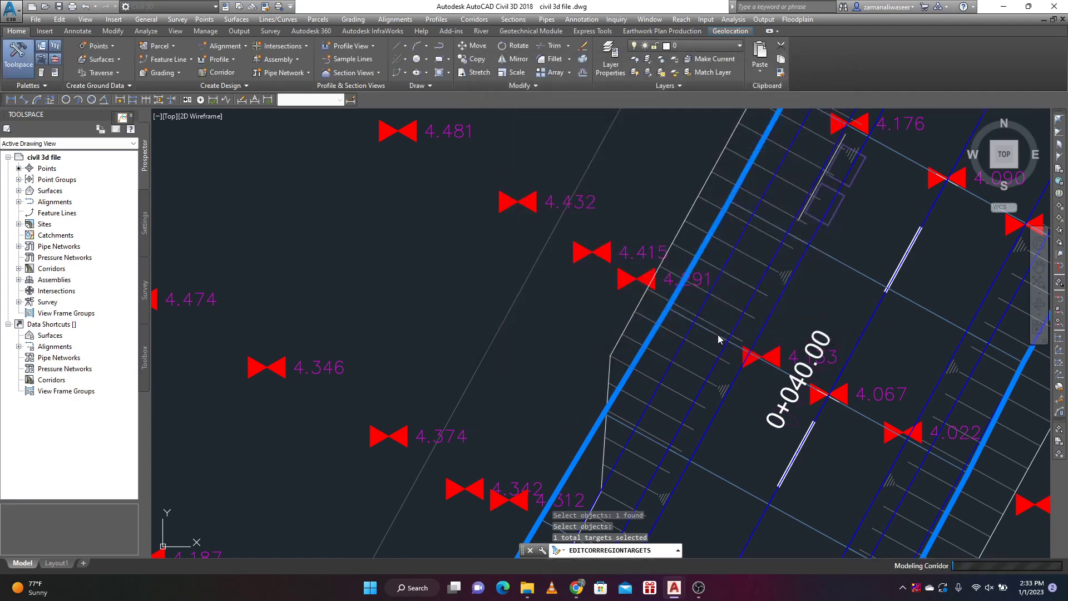
pyautogui.click(830, 157)
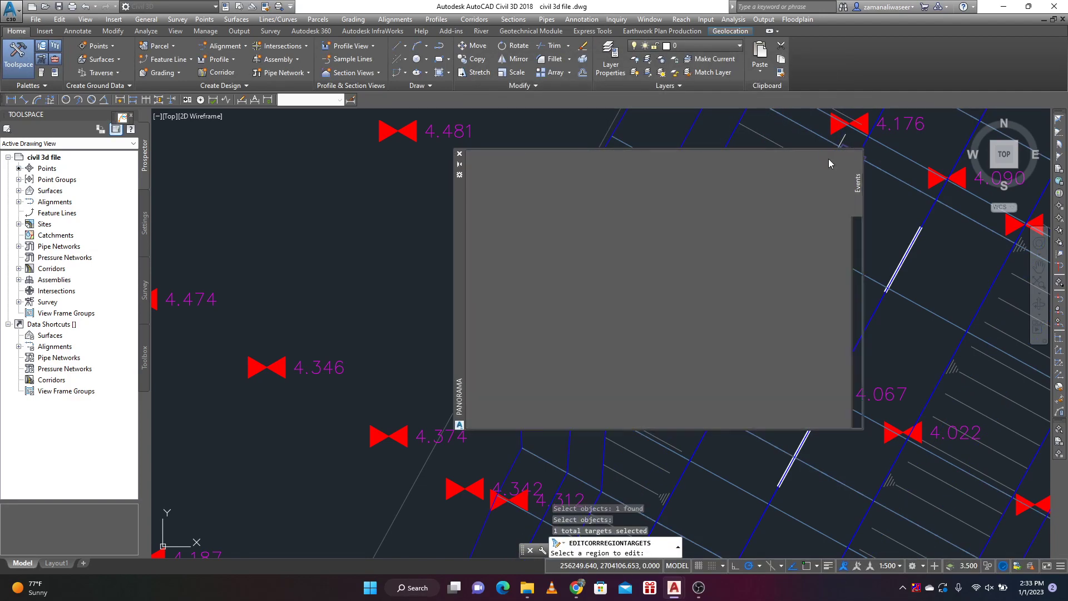
pyautogui.scroll(-5, 549, 288)
pyautogui.scroll(8, 574, 242)
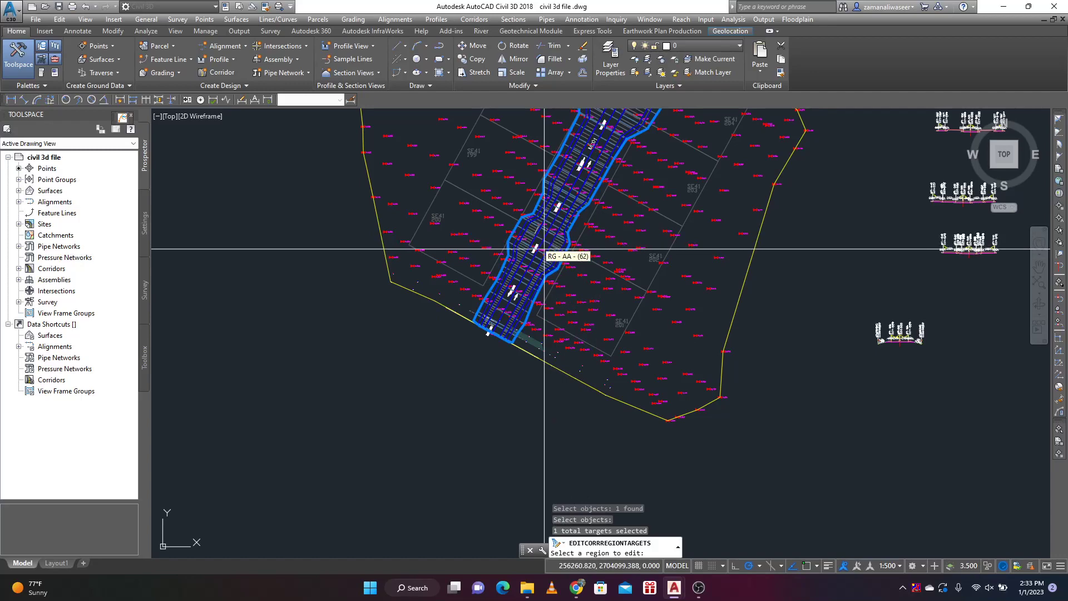
pyautogui.press('Escape')
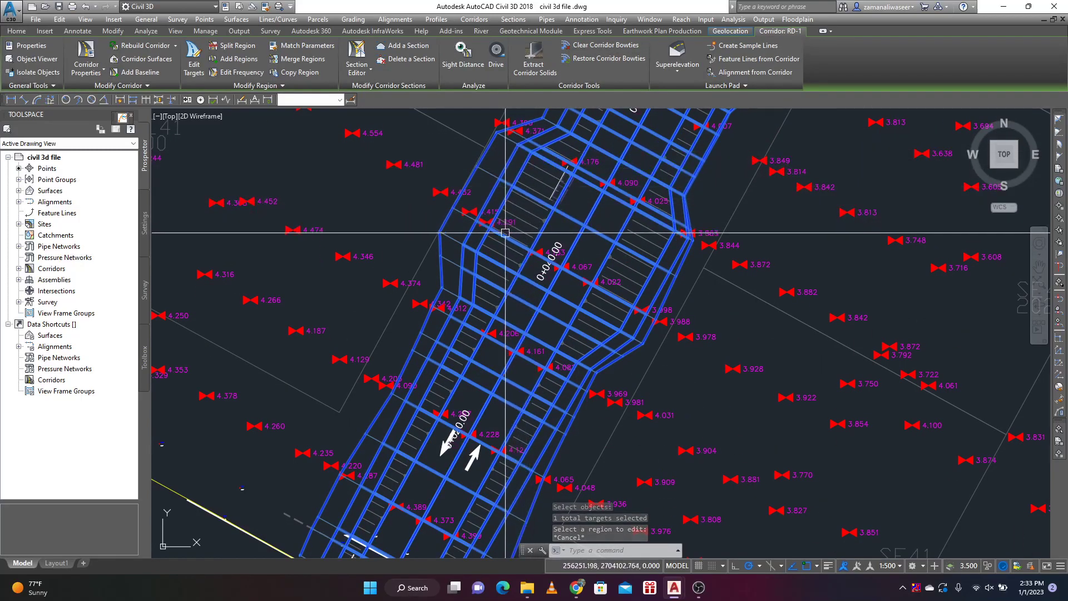
# Examine the rebuilt corridor along its length, checking how its edges follow the widened shoulder polylines.
pyautogui.moveTo(557, 315); pyautogui.dragTo(527, 247, button='middle')
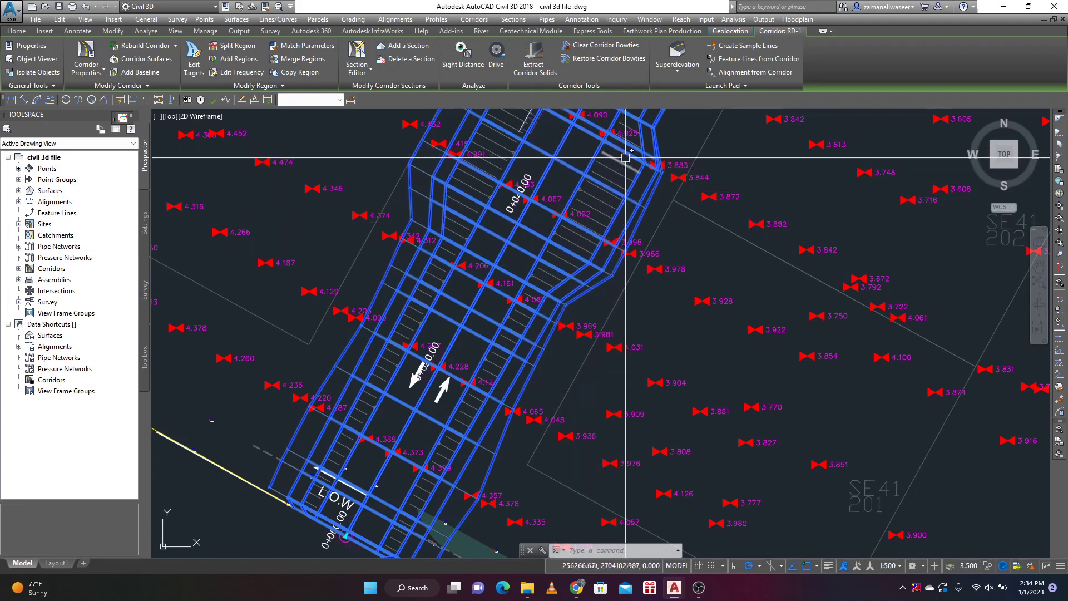
pyautogui.scroll(-6, 522, 305)
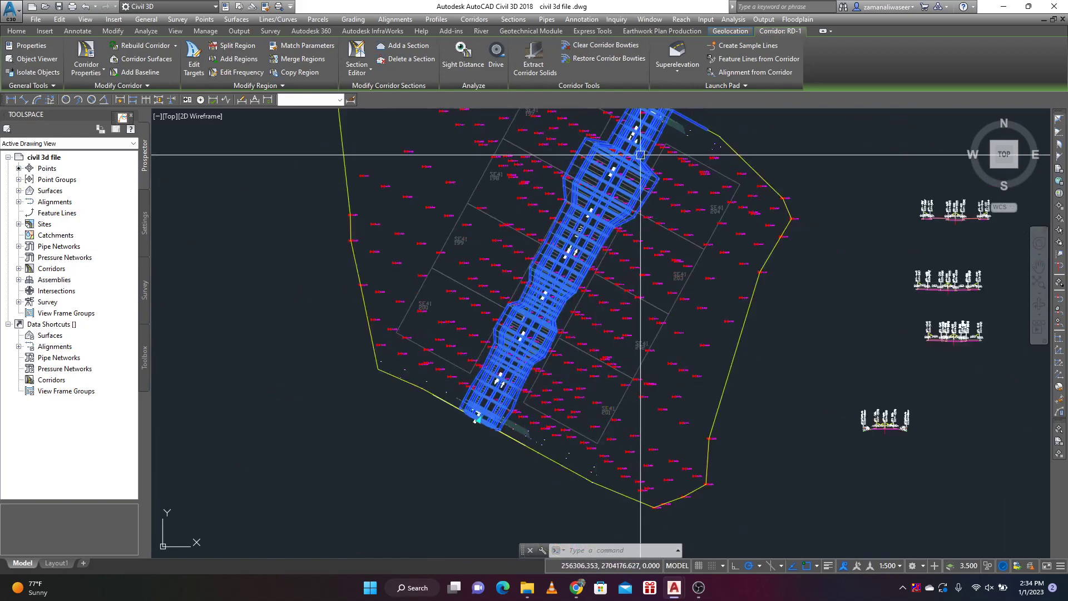
pyautogui.scroll(3, 526, 289)
pyautogui.scroll(1, 527, 289)
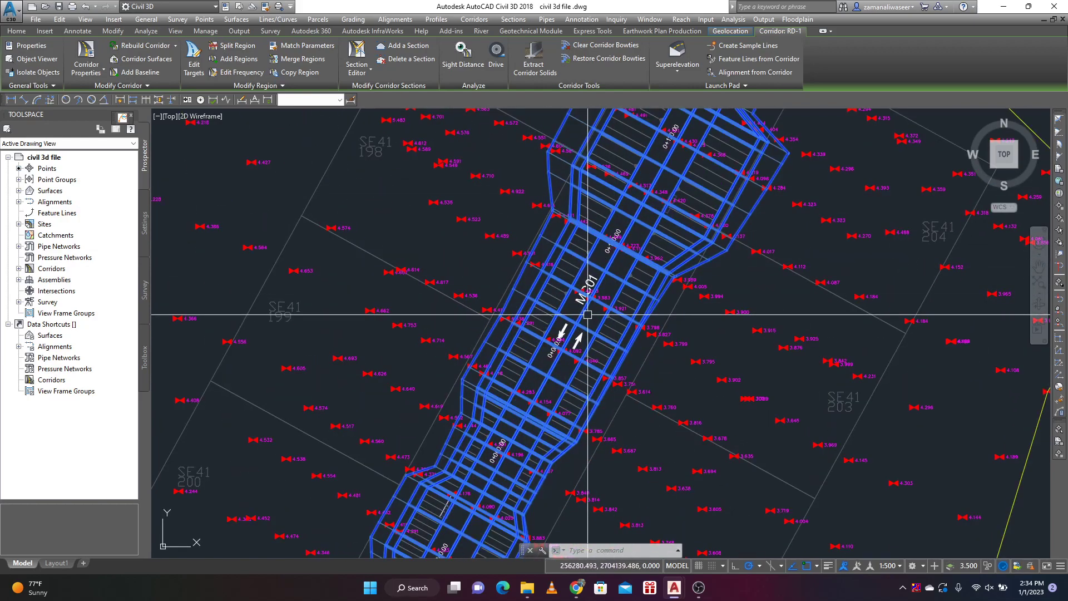
pyautogui.scroll(1, 572, 278)
pyautogui.scroll(-5, 551, 276)
pyautogui.scroll(2, 529, 290)
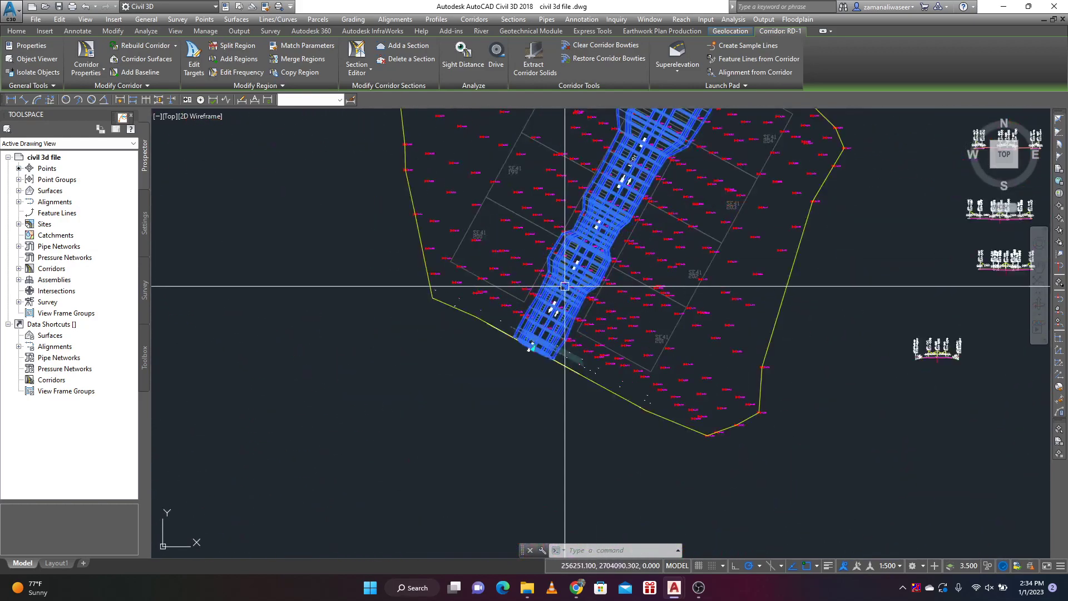
pyautogui.press('Escape')
pyautogui.press('Escape')
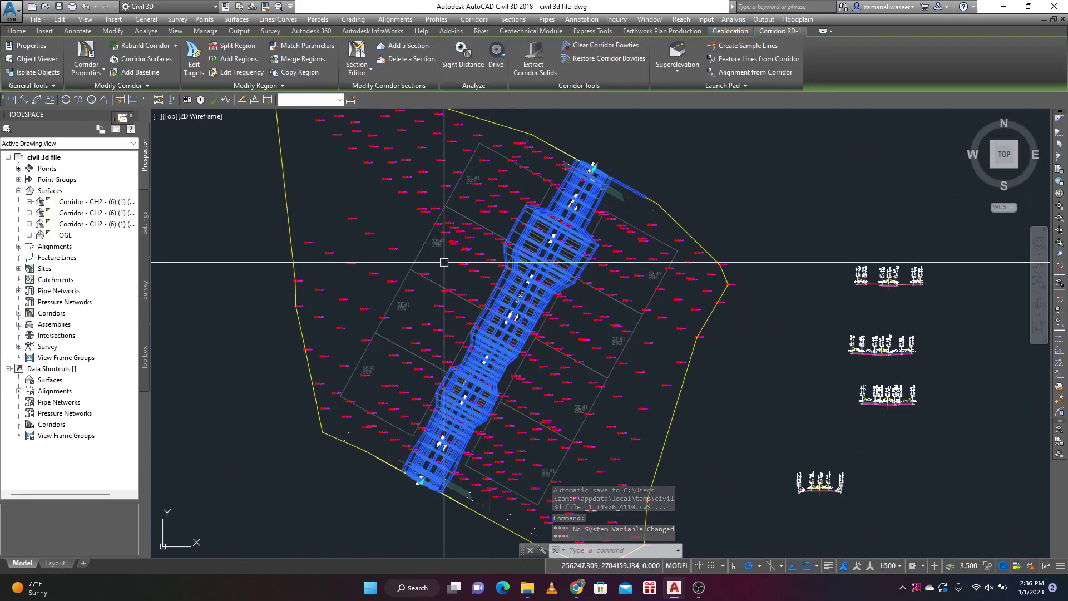
# Open corridor RD-1's properties and create a first corridor surface.
pyautogui.rightClick(516, 227)
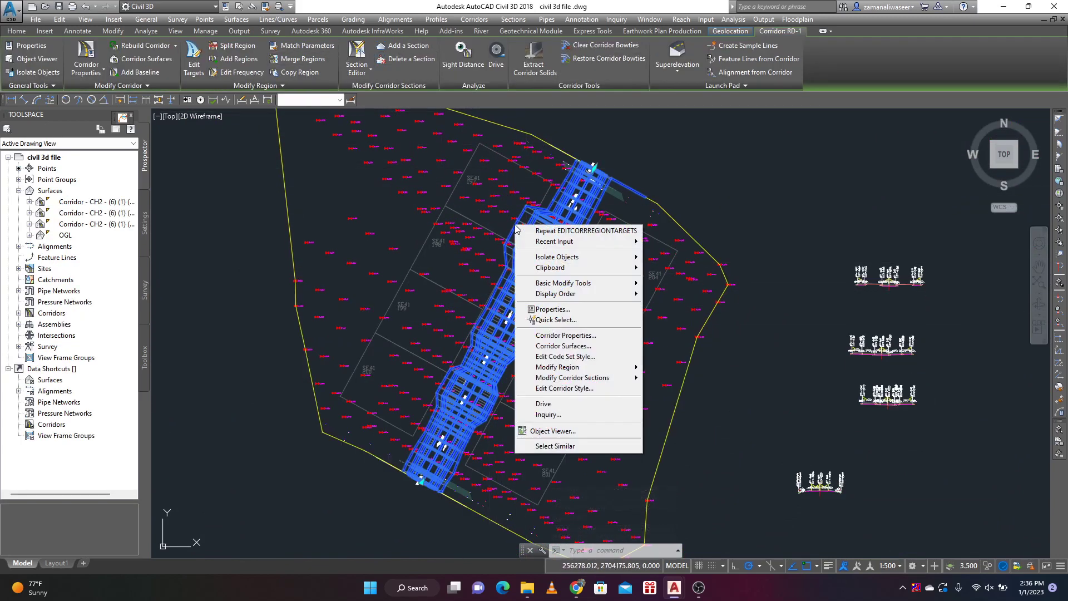
pyautogui.click(563, 336)
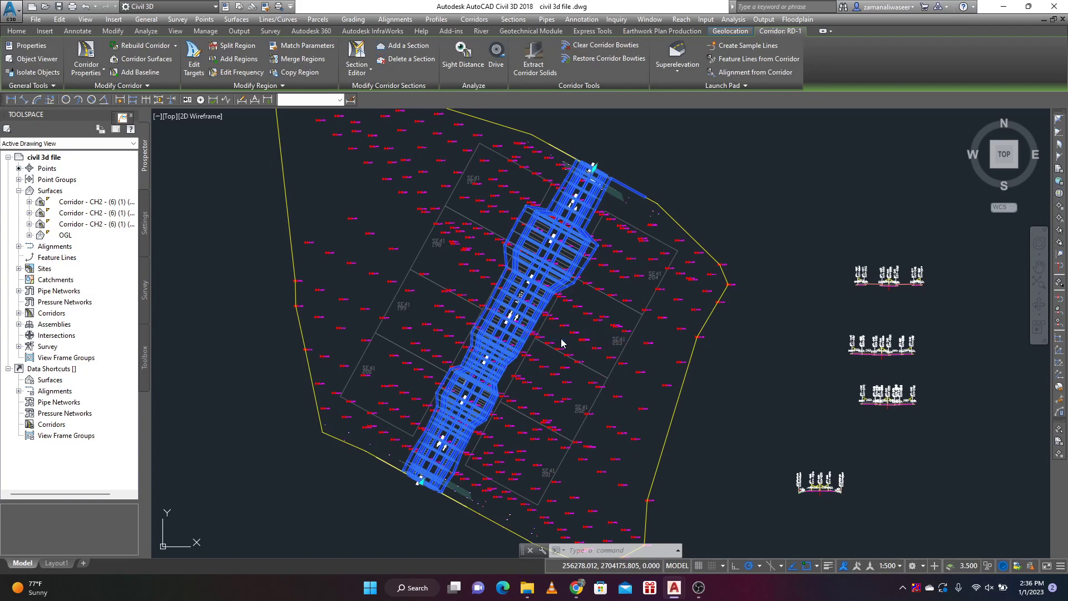
pyautogui.moveTo(711, 117); pyautogui.dragTo(791, 106)
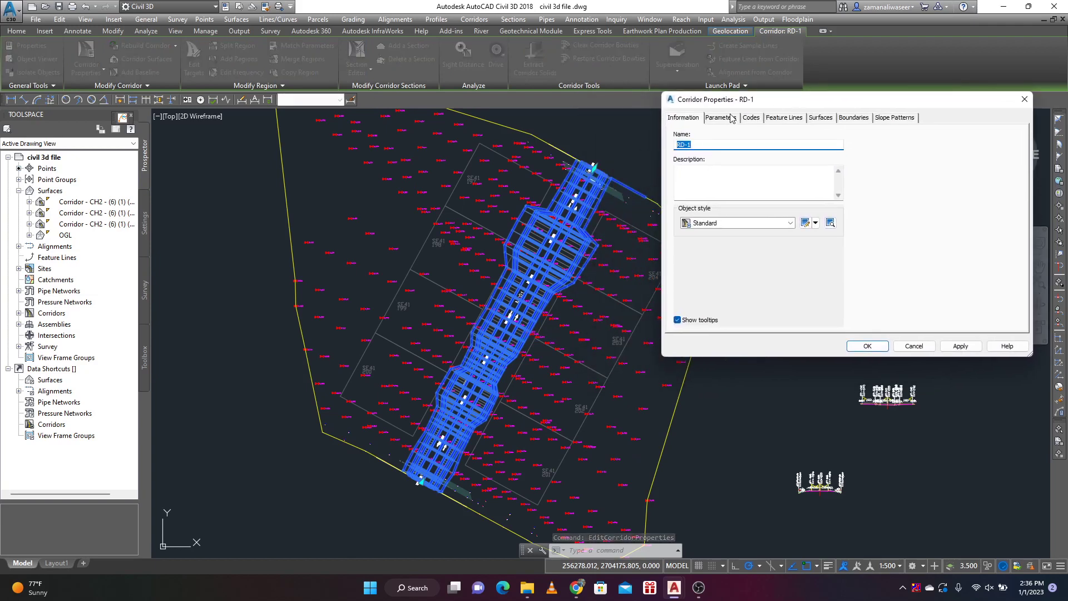
pyautogui.click(820, 119)
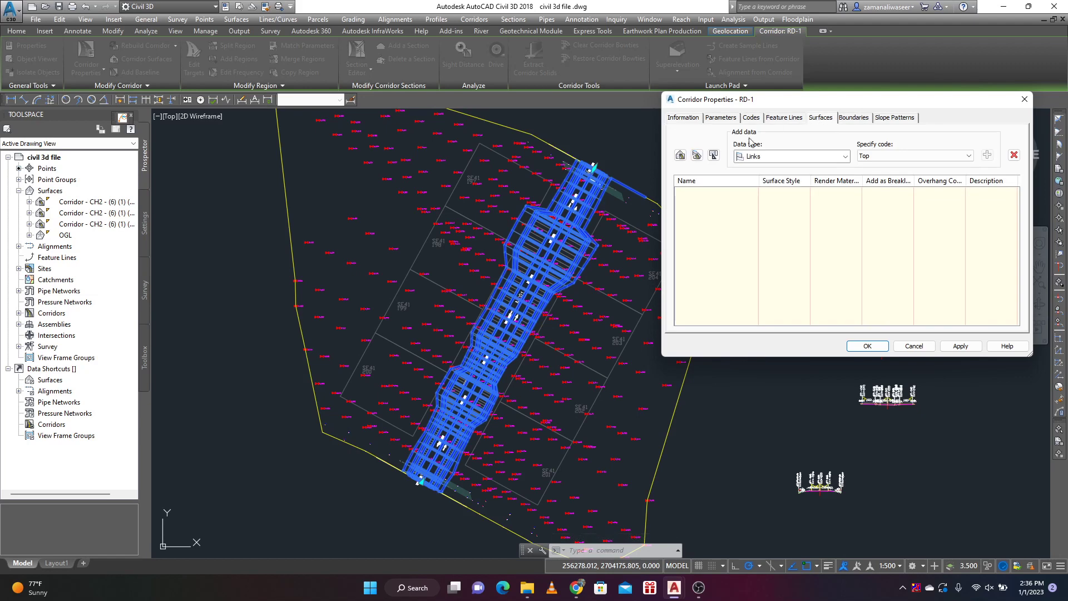
pyautogui.click(681, 156)
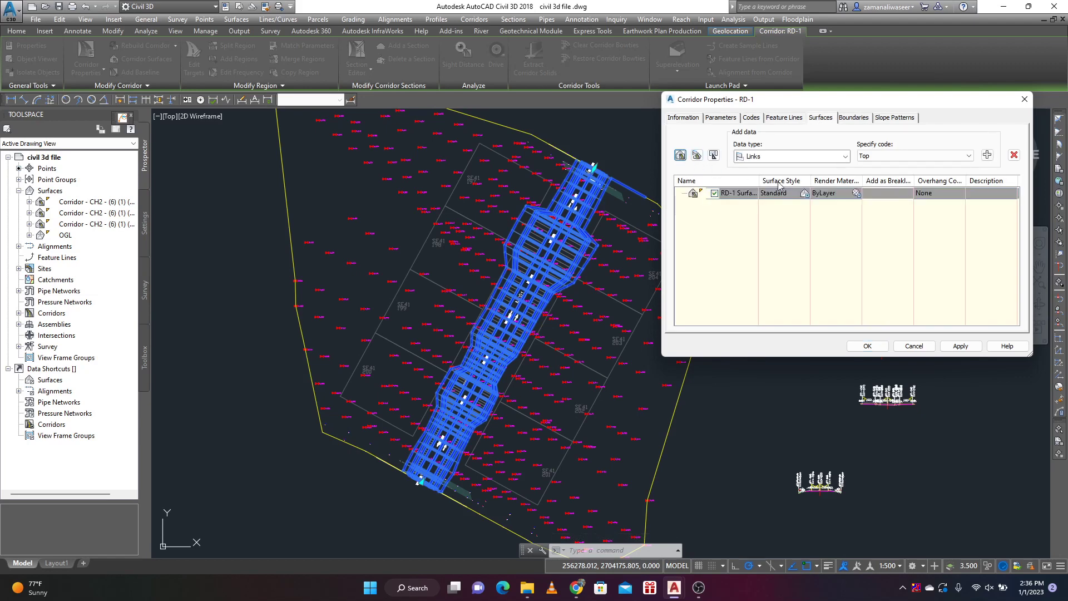
# Set the first corridor surface's overhang correction to Top Links and add the Top link code to it.
pyautogui.click(786, 197)
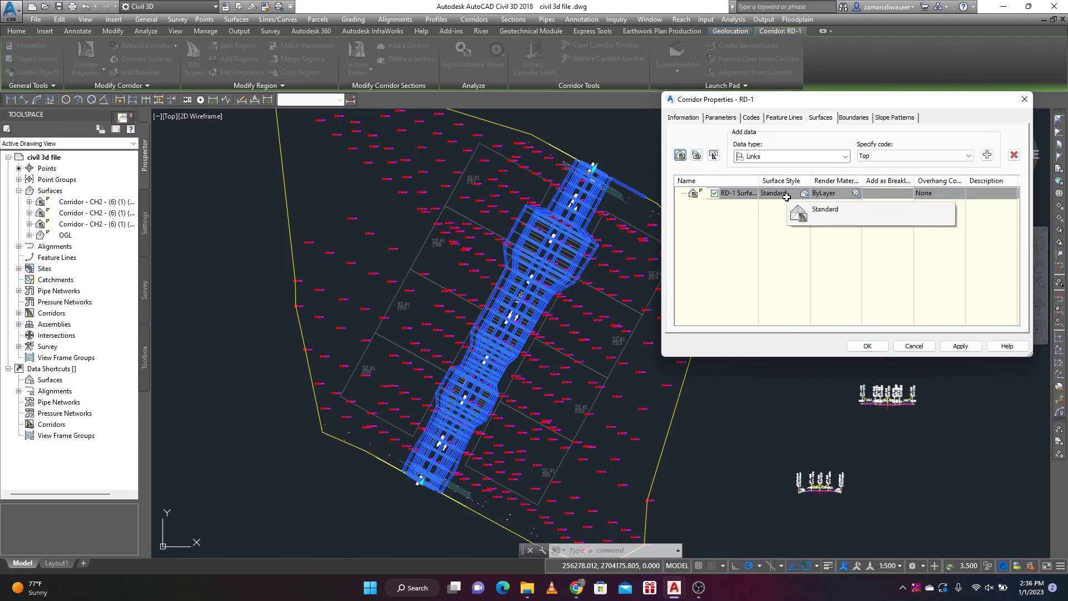
pyautogui.click(940, 194)
pyautogui.click(939, 193)
pyautogui.click(934, 205)
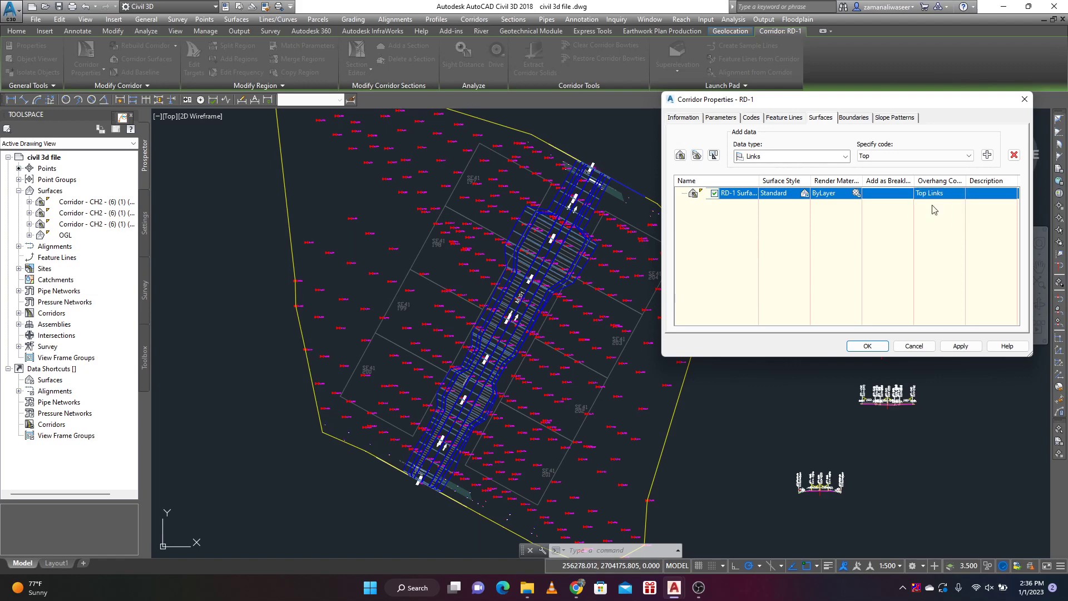
pyautogui.click(987, 156)
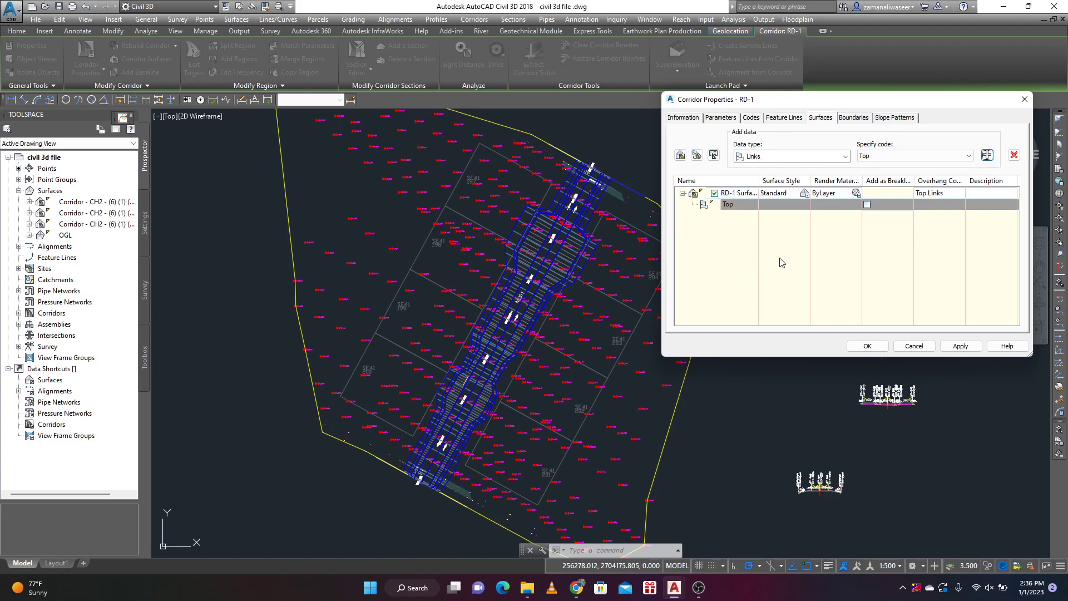
# Create a second corridor surface and name it RD-1 FRM.
pyautogui.click(680, 156)
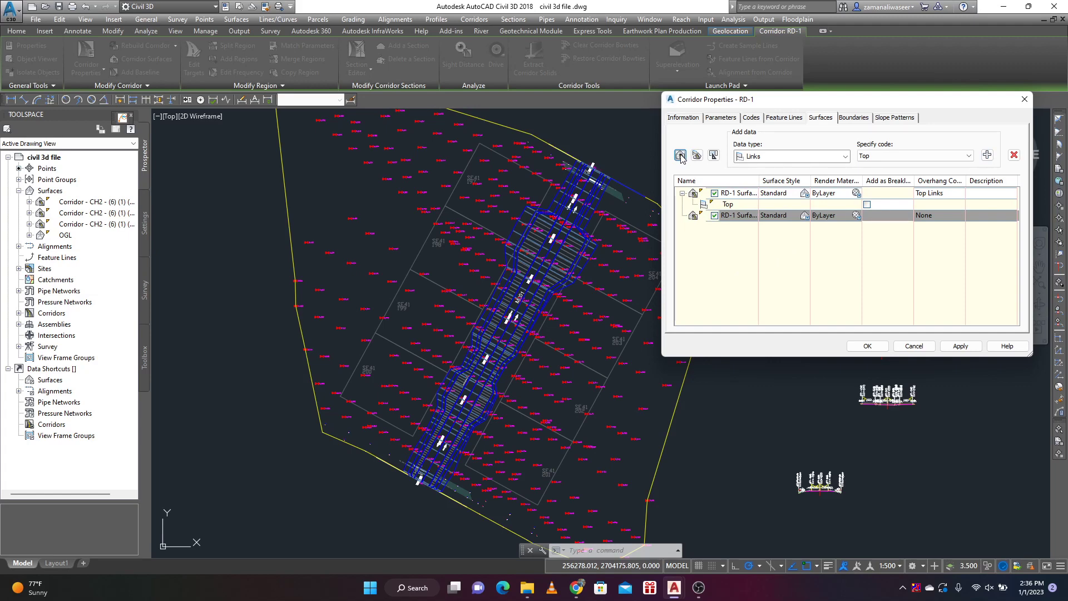
pyautogui.click(747, 217)
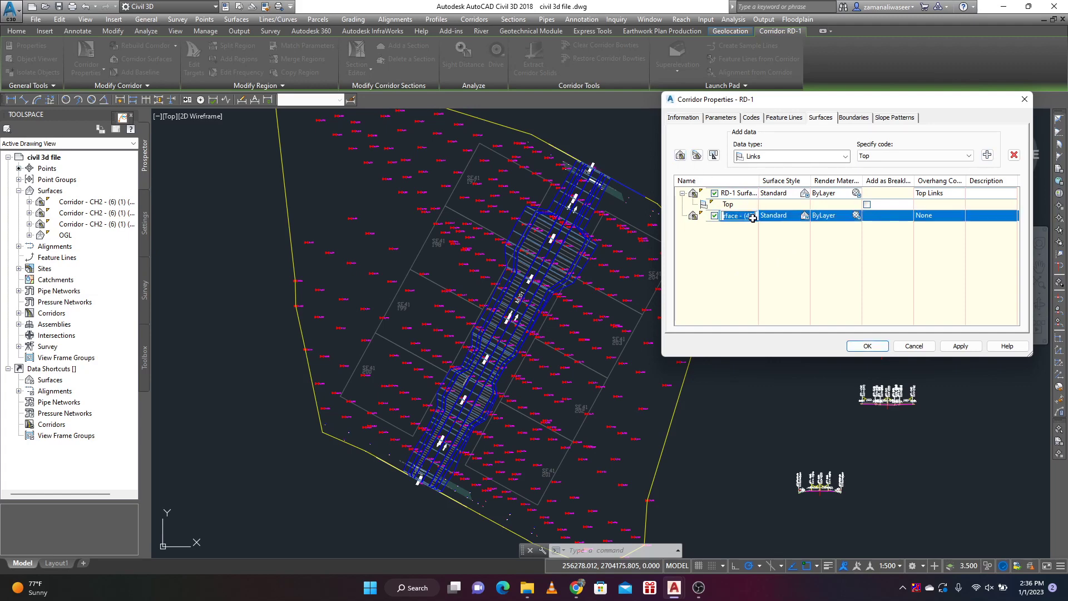
pyautogui.click(755, 219)
pyautogui.moveTo(750, 216)
pyautogui.mouseDown()
pyautogui.moveTo(719, 218)
pyautogui.moveTo(735, 221)
pyautogui.mouseUp()
pyautogui.write('F')
# Set the RD-1 FRM surface's overhang correction to Bottom Links and add the Datum link code to it.
pyautogui.click(937, 217)
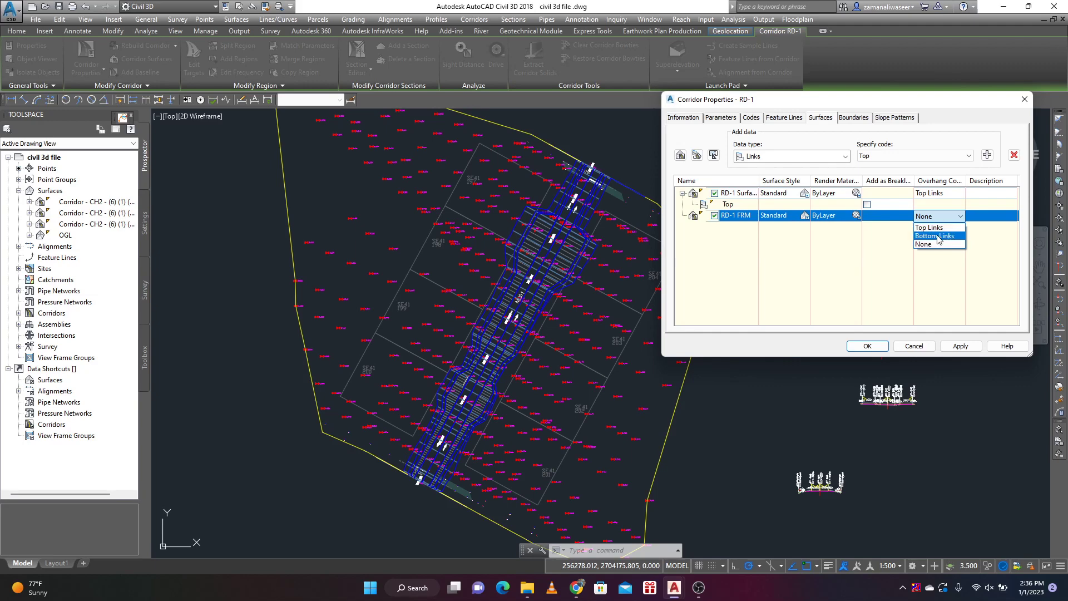
pyautogui.click(938, 237)
pyautogui.click(955, 156)
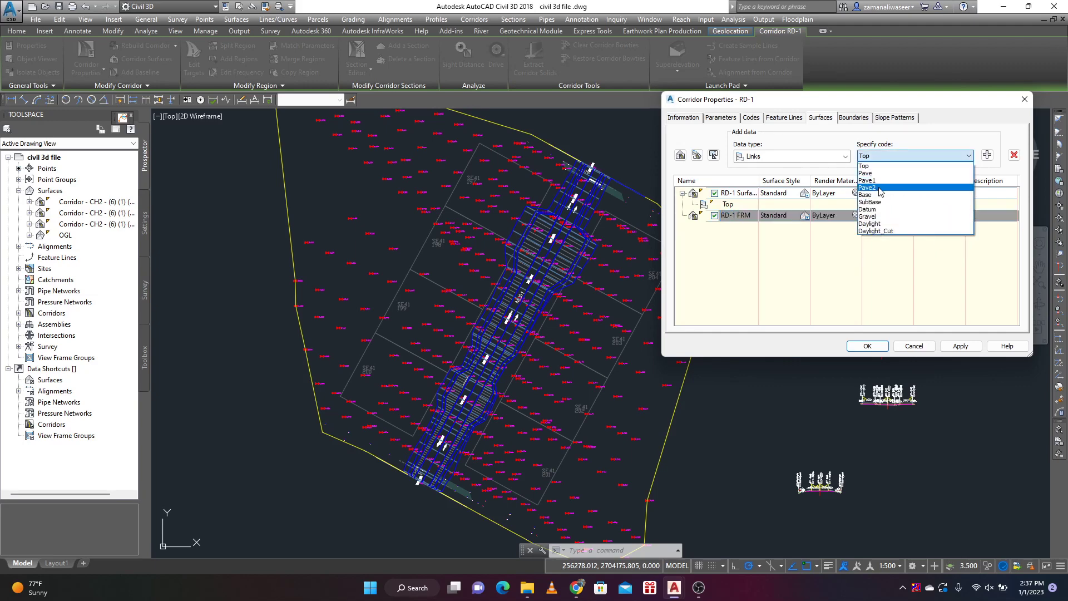
pyautogui.click(874, 210)
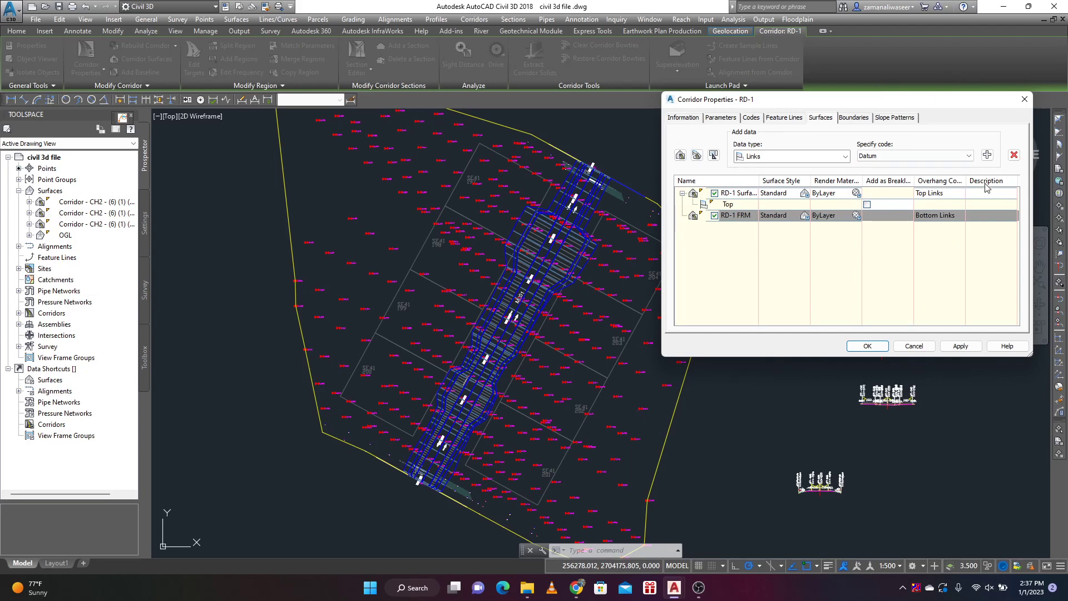
pyautogui.click(988, 155)
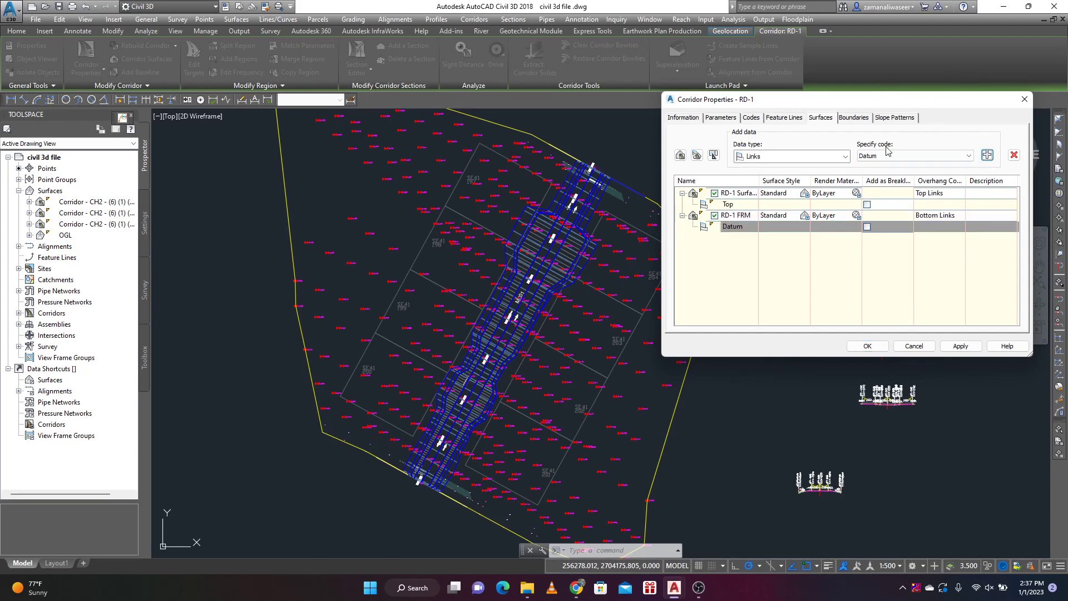
# Add an automatic outside boundary from the Daylight feature lines to both corridor surfaces, the top one and RD-1 FRM.
pyautogui.click(853, 118)
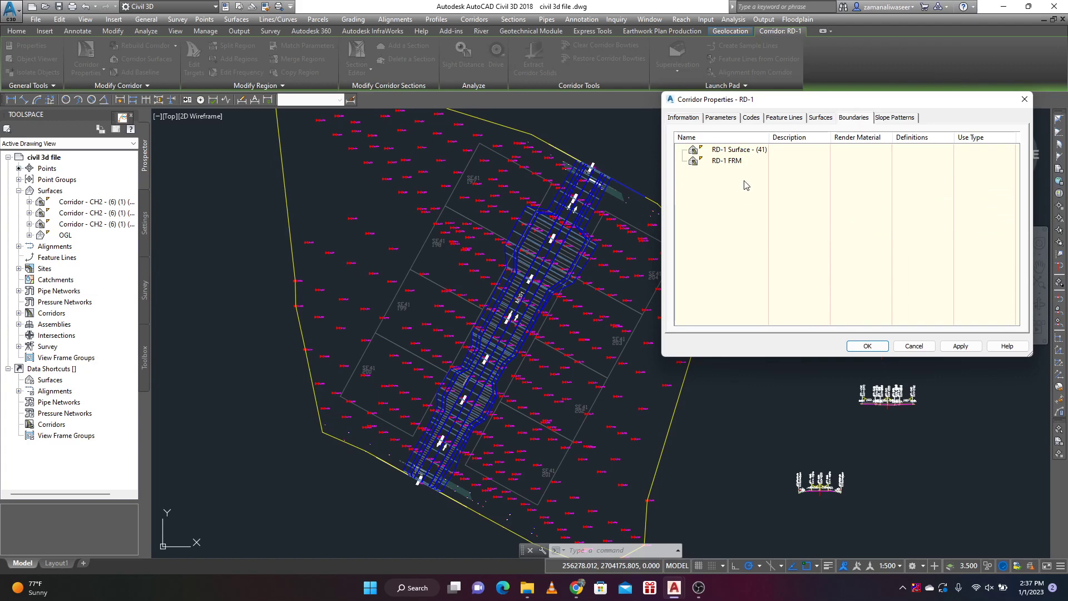
pyautogui.rightClick(734, 152)
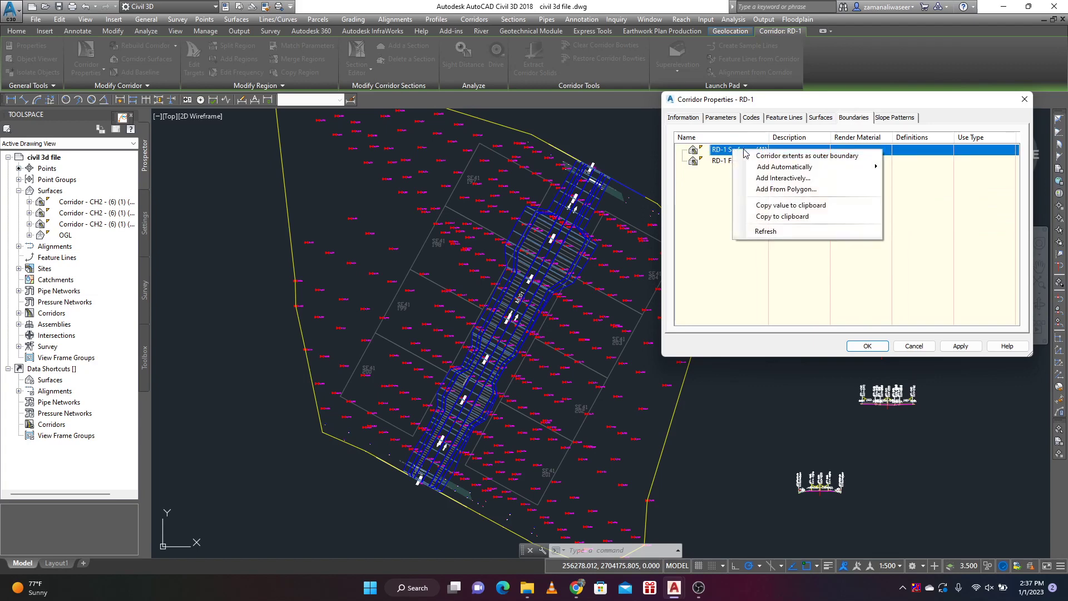
pyautogui.moveTo(796, 168)
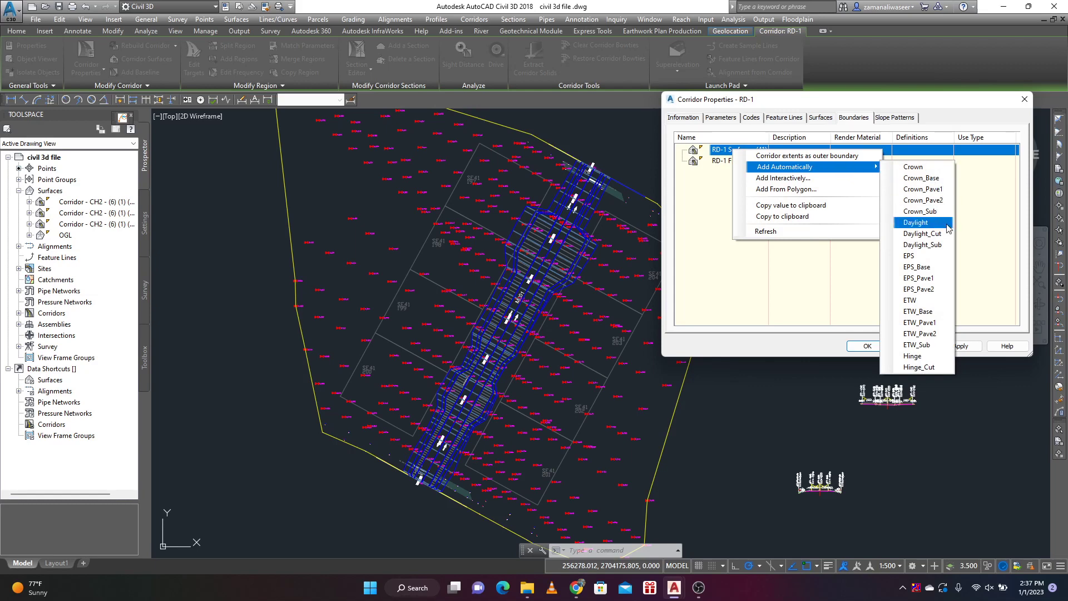
pyautogui.click(927, 227)
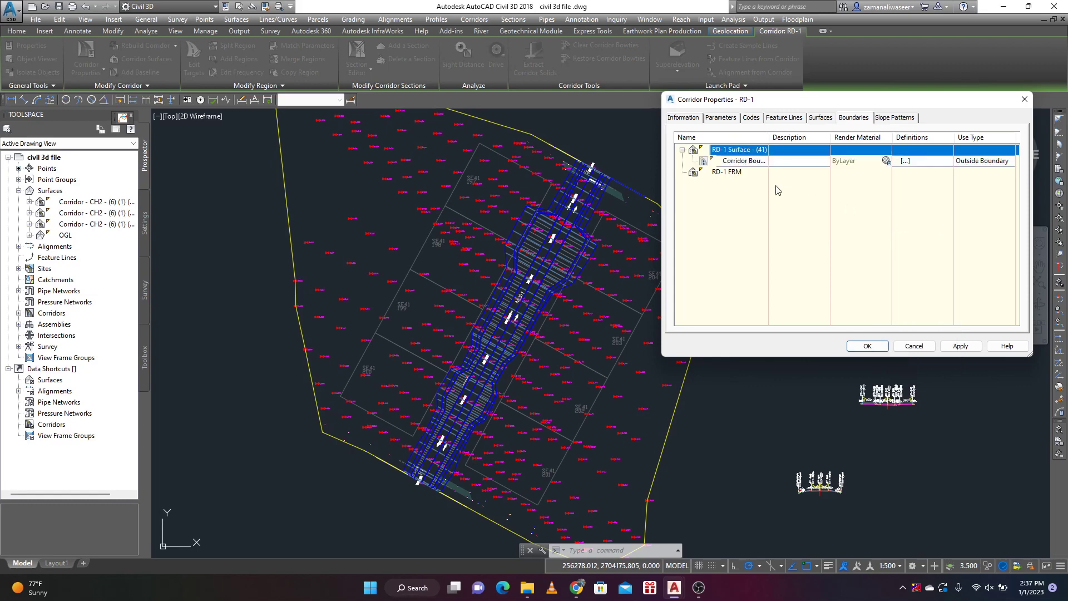
pyautogui.rightClick(733, 174)
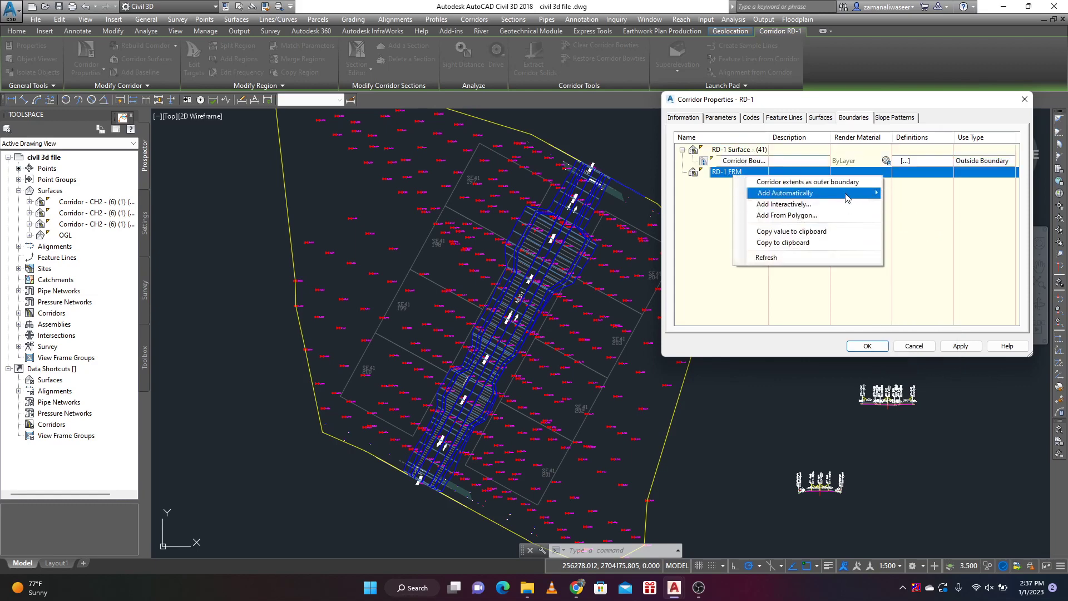
pyautogui.moveTo(853, 194)
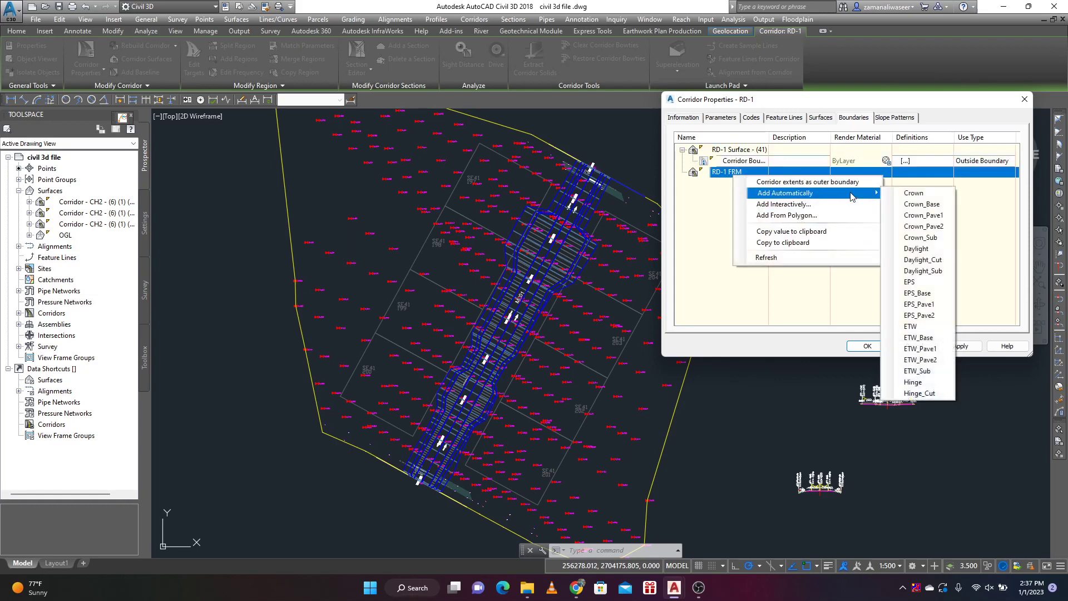
pyautogui.click(903, 249)
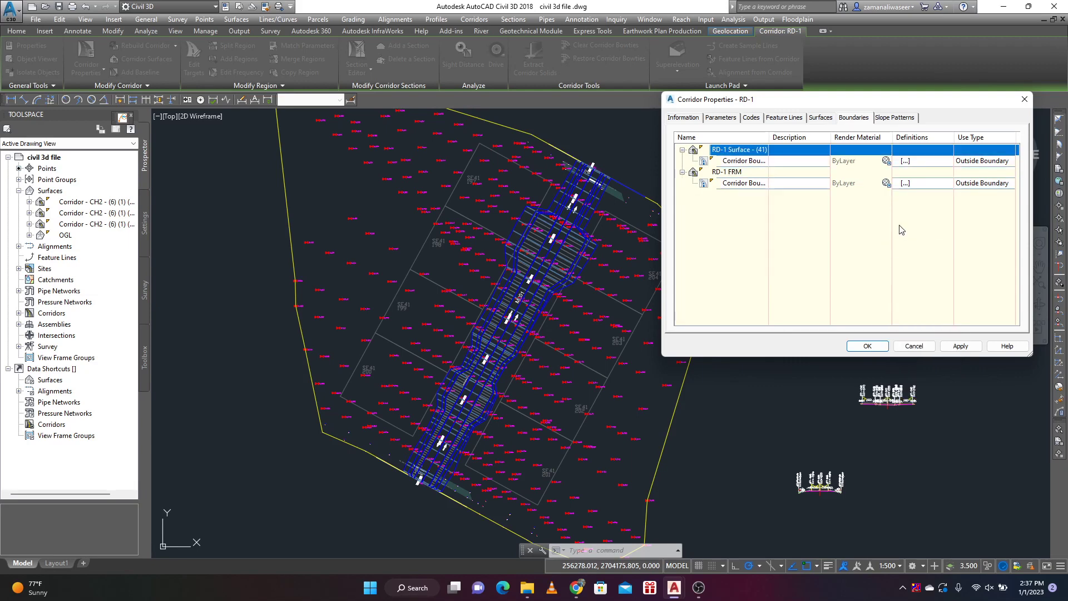
# Apply the corridor properties, rebuild the corridor with its new surfaces, and close the event list.
pyautogui.click(888, 119)
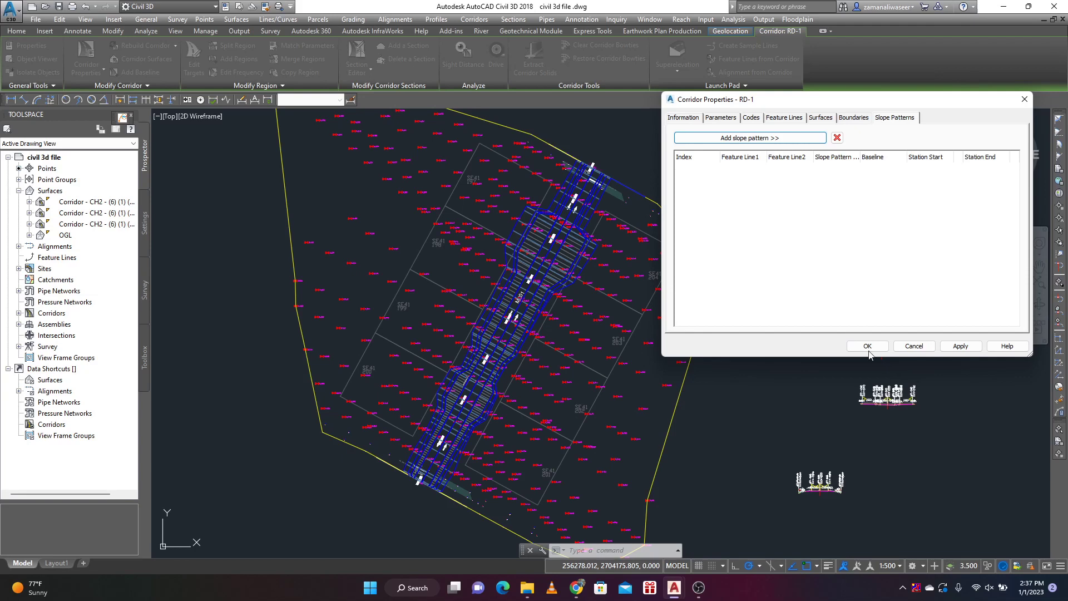
pyautogui.click(953, 350)
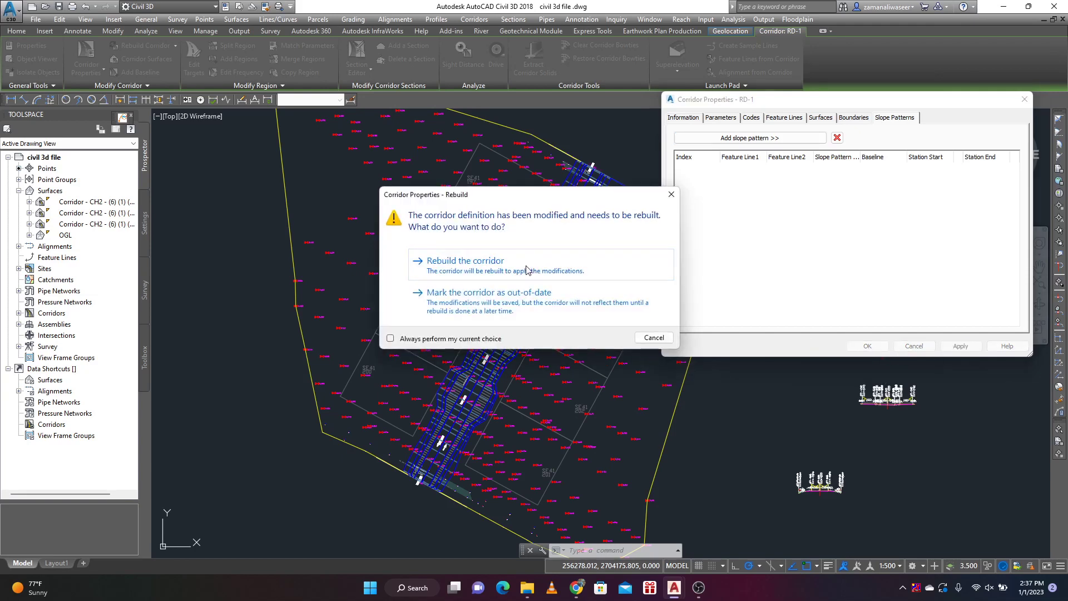
pyautogui.click(527, 270)
pyautogui.click(868, 345)
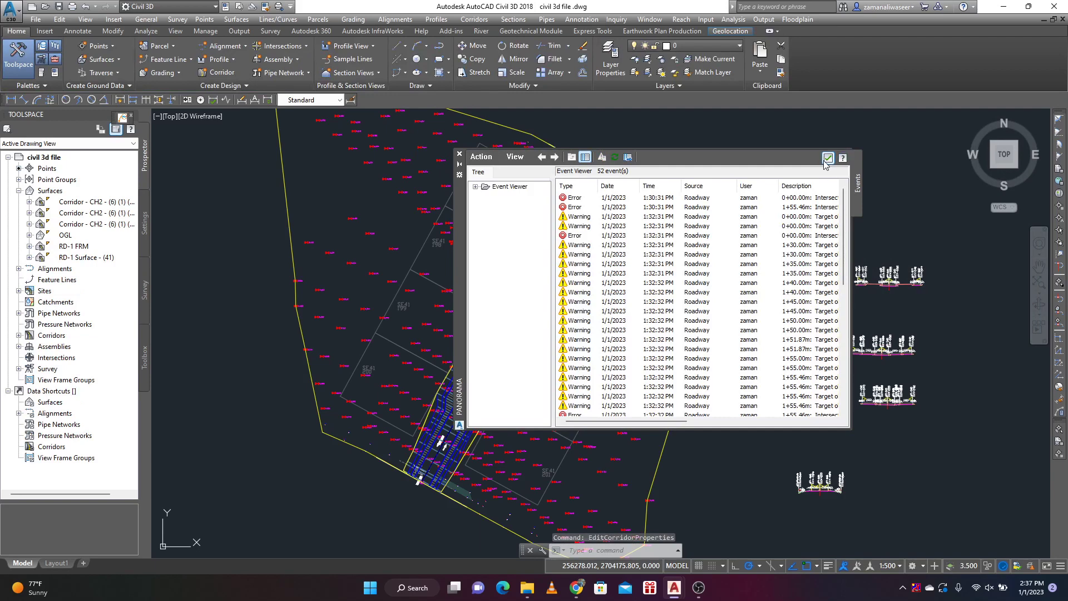
pyautogui.click(829, 158)
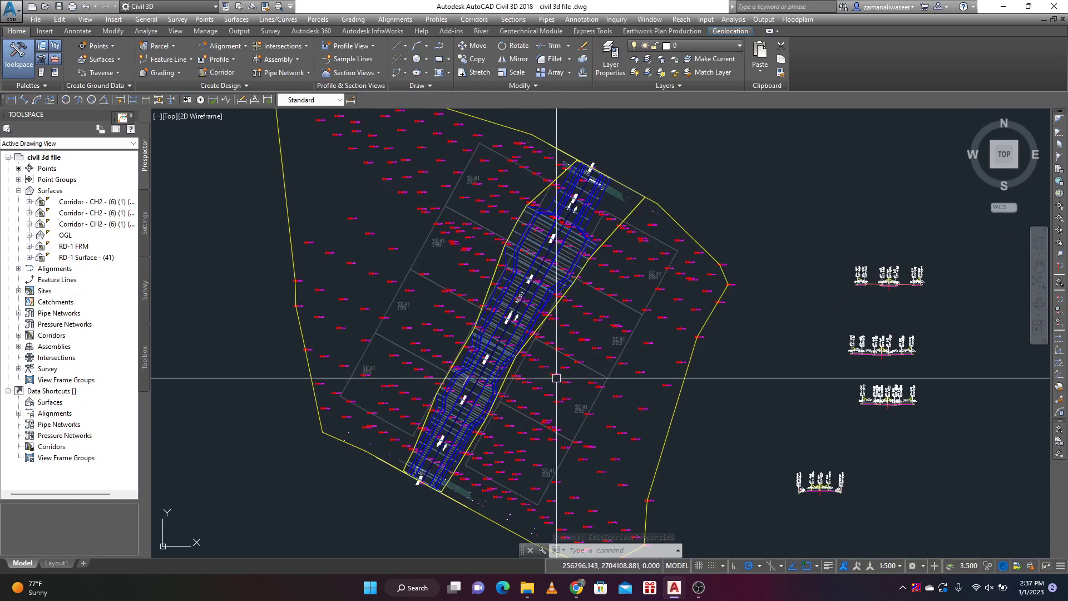
pyautogui.press('Escape')
# Examine the new surface borders against the corridor's widened edges and identify which surface the border belongs to.
pyautogui.scroll(5, 565, 357)
pyautogui.moveTo(612, 307); pyautogui.dragTo(639, 316, button='middle')
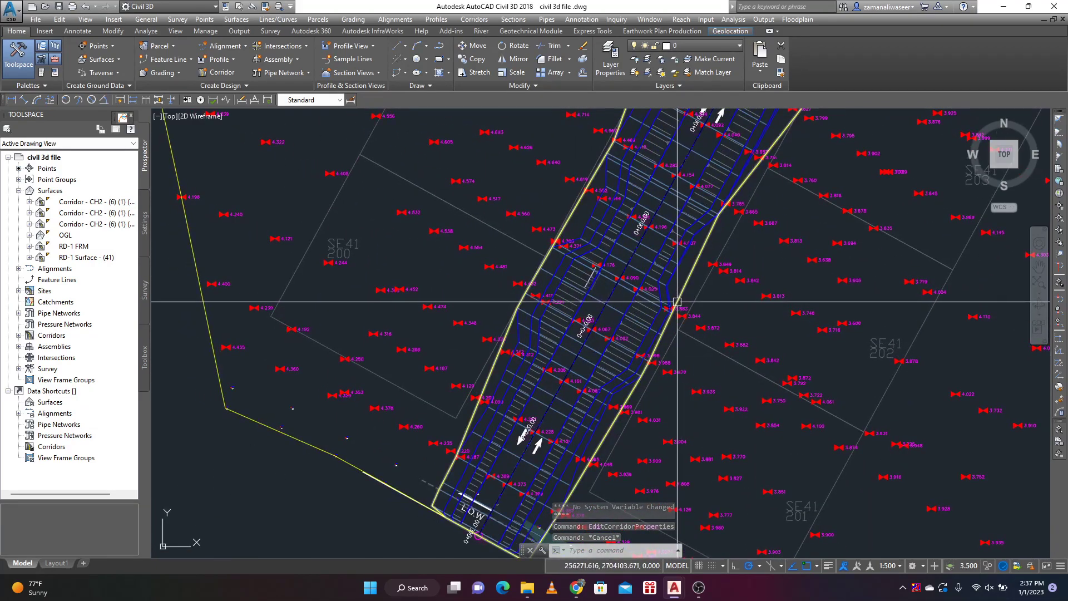
pyautogui.scroll(-5, 684, 334)
pyautogui.scroll(4, 614, 303)
pyautogui.scroll(5, 614, 302)
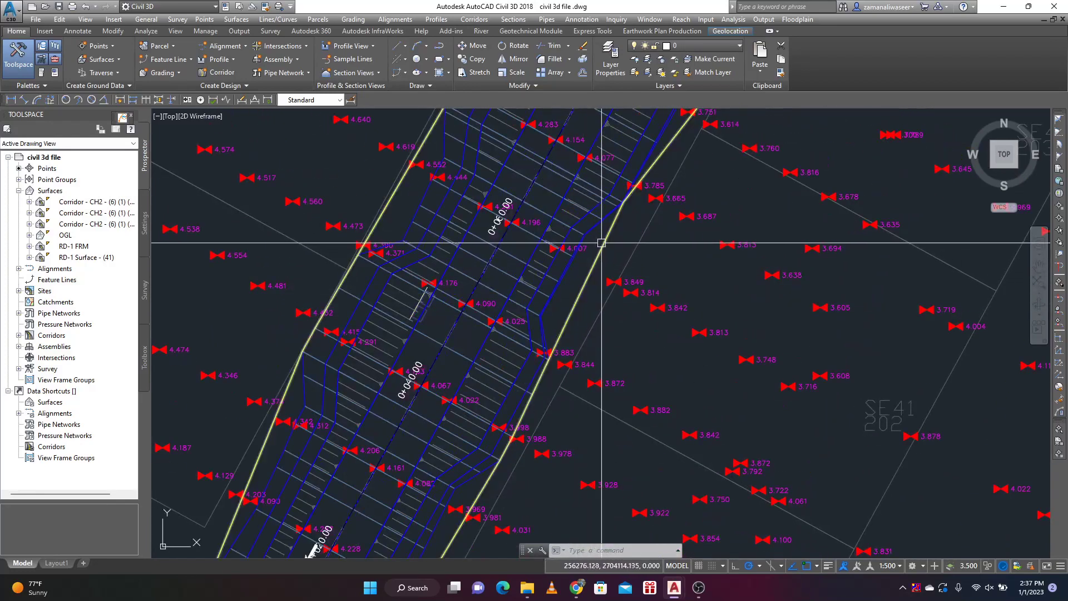
pyautogui.click(603, 221)
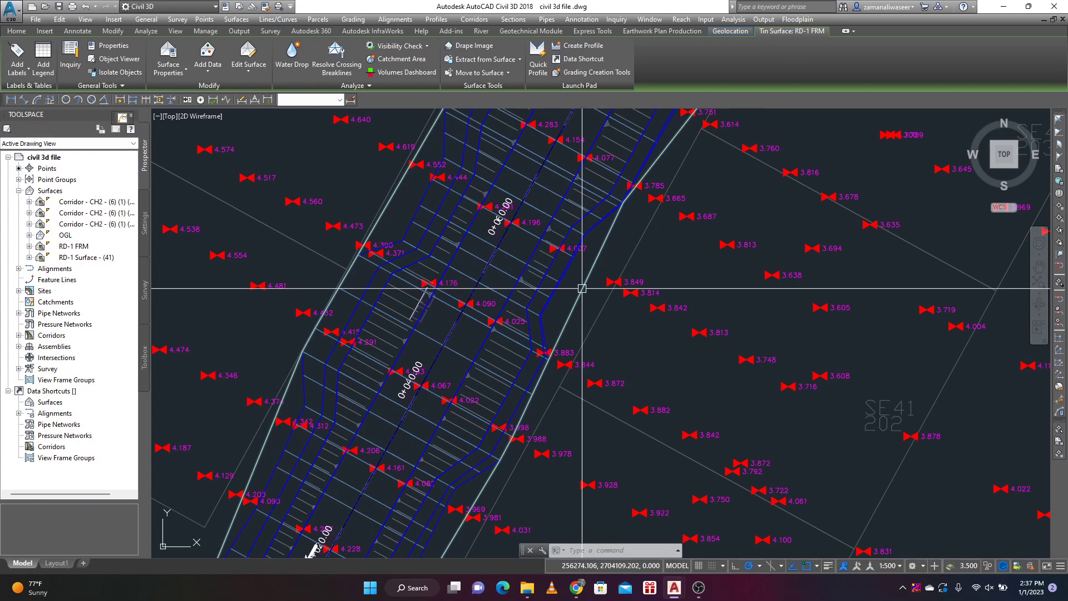
pyautogui.click(510, 251)
pyautogui.rightClick(512, 255)
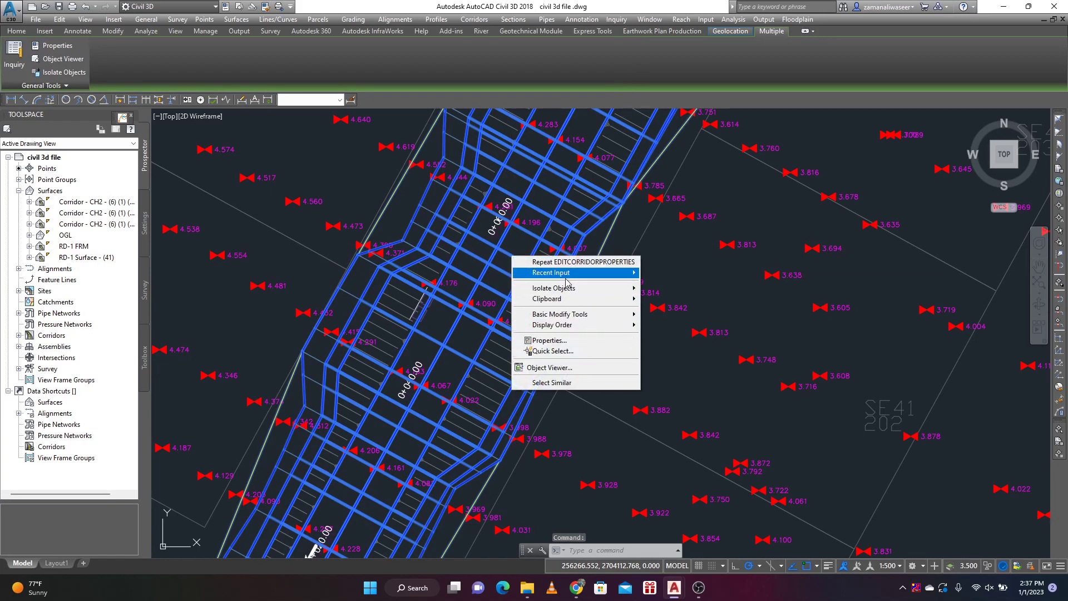
pyautogui.press('Escape')
pyautogui.press('Escape')
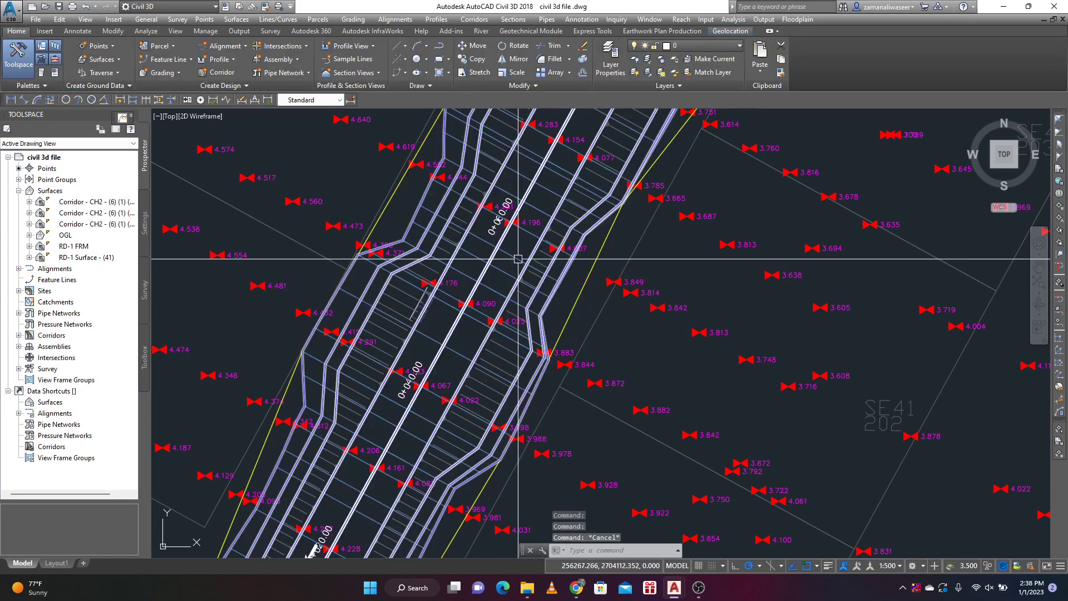
# Reopen corridor RD-1's properties and inspect the link data assigned to its top and RD-1 FRM surfaces.
pyautogui.click(518, 258)
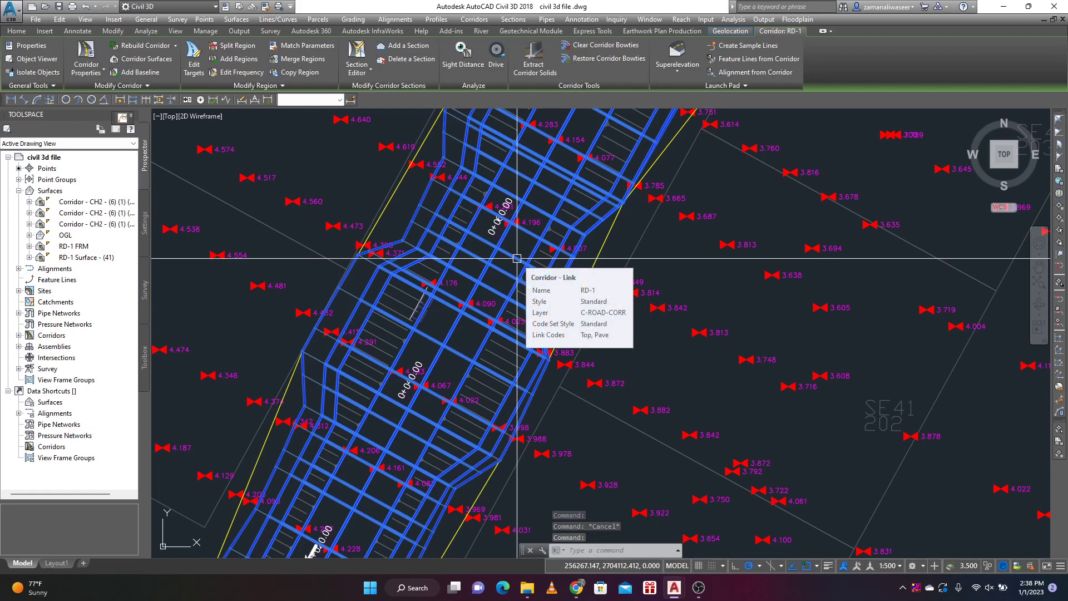
pyautogui.rightClick(518, 259)
pyautogui.click(587, 370)
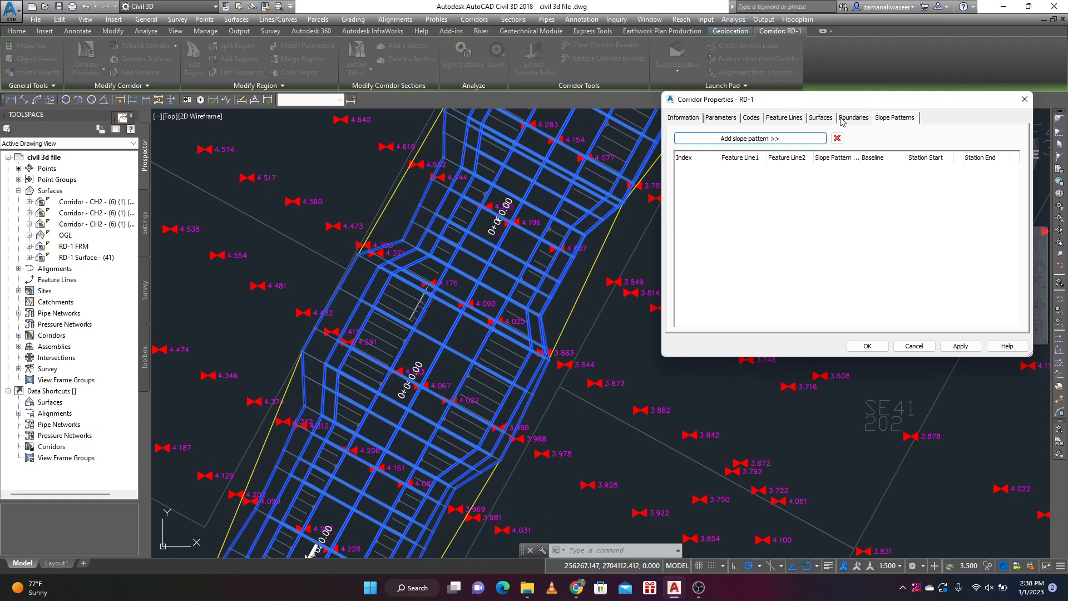
pyautogui.click(819, 122)
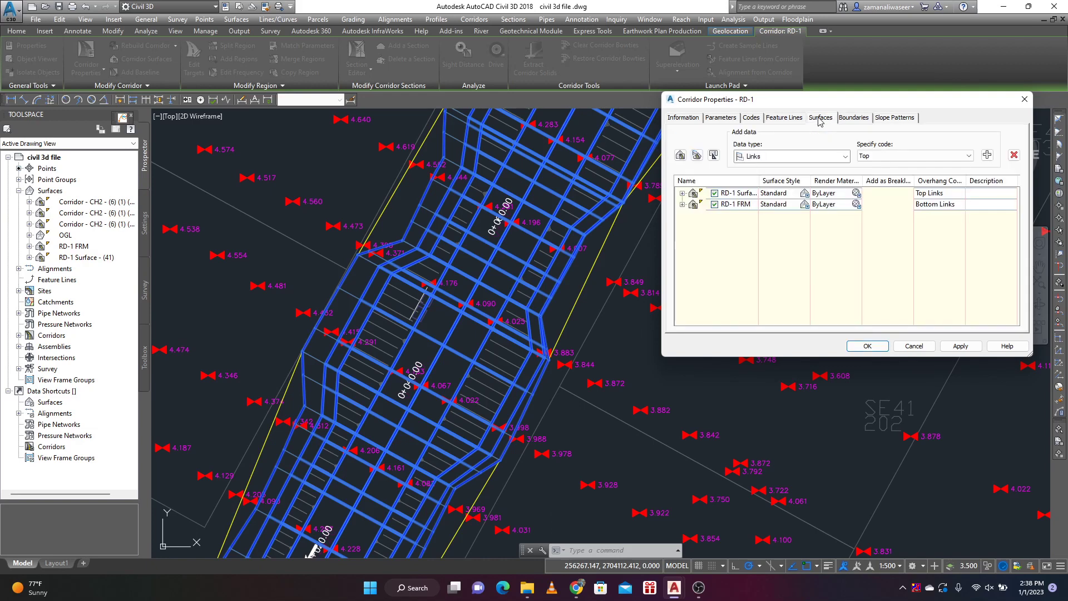
pyautogui.click(683, 194)
pyautogui.click(683, 216)
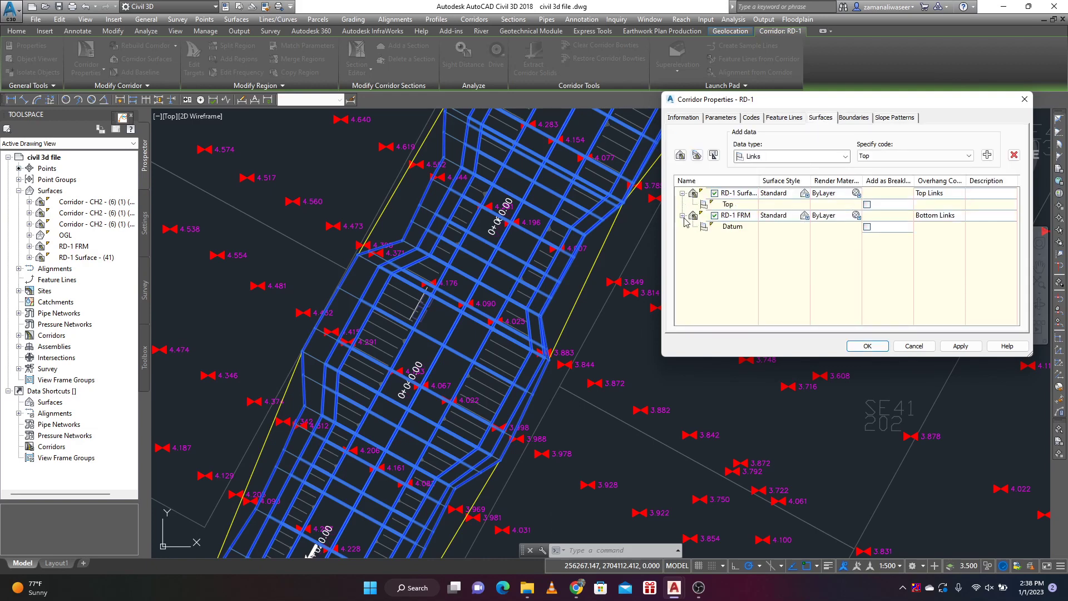
# Remove the existing outside boundaries from the RD-1 FRM surface and the RD-1 top surface.
pyautogui.click(851, 122)
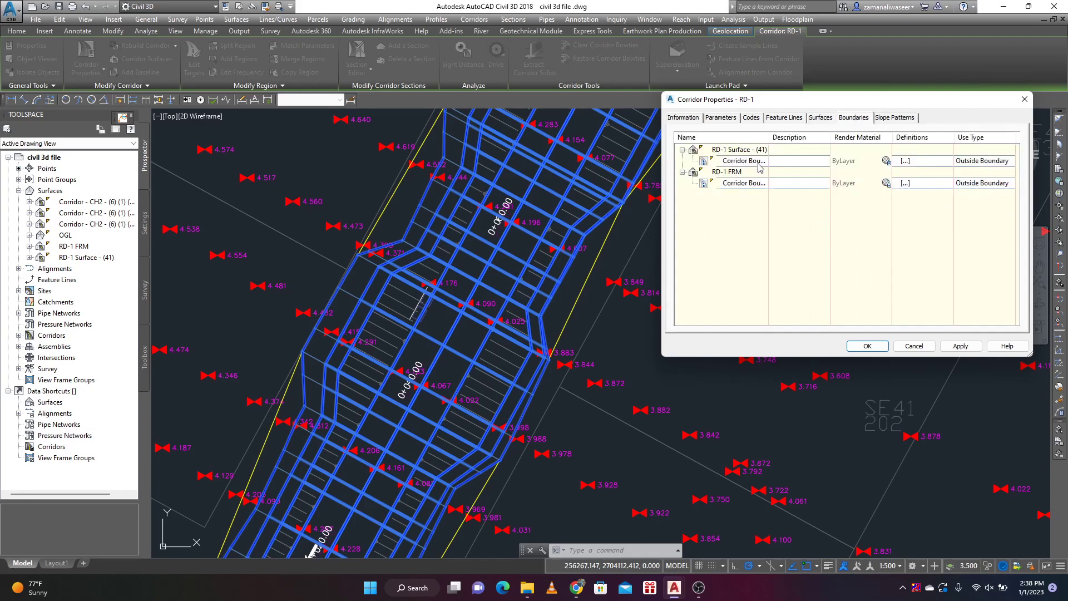
pyautogui.click(734, 186)
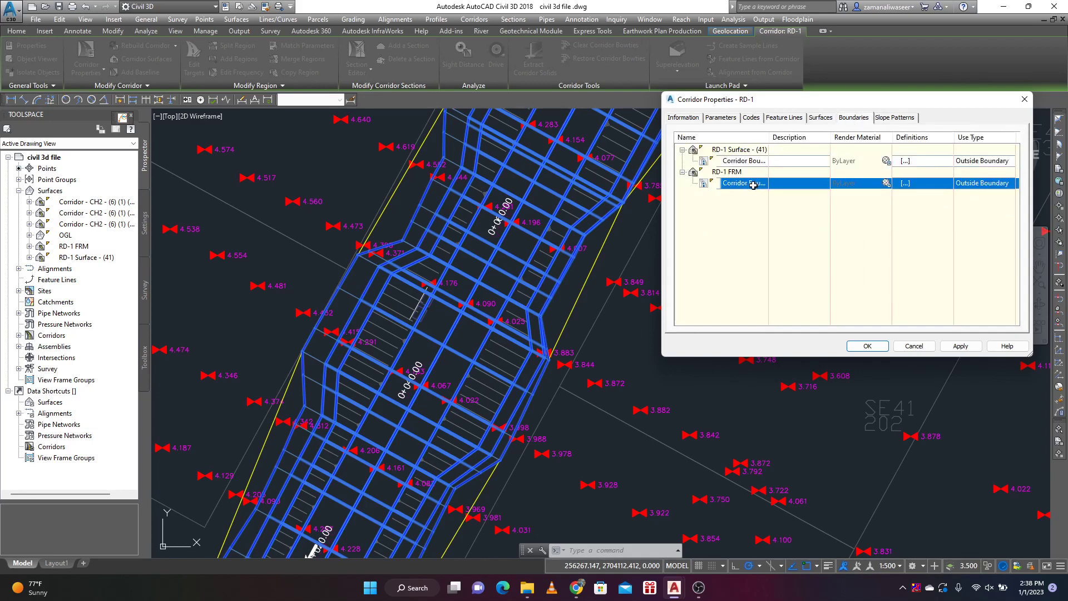
pyautogui.rightClick(754, 185)
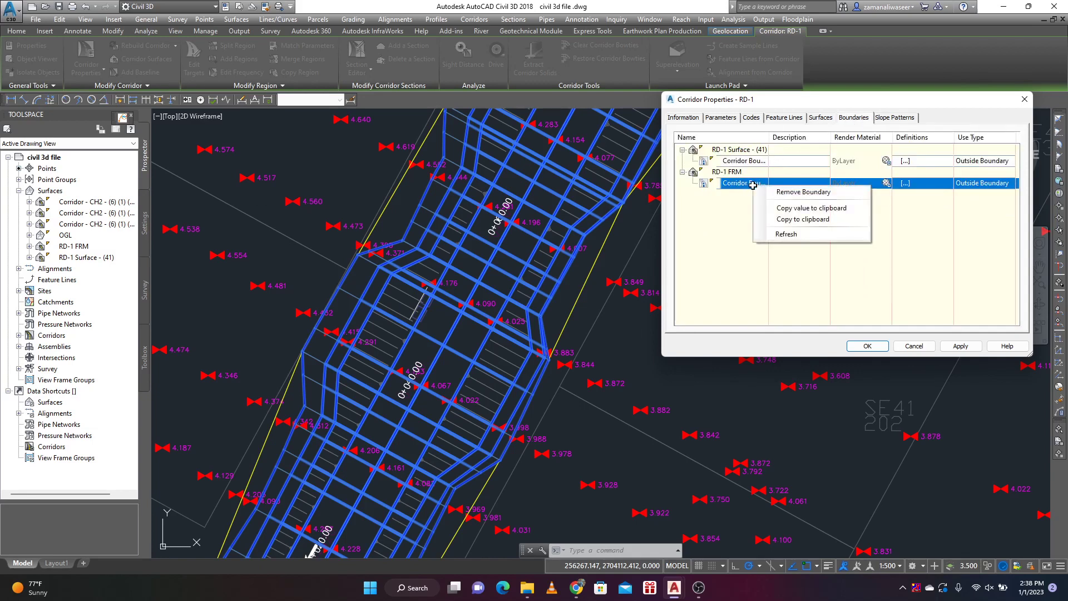
pyautogui.click(808, 192)
pyautogui.rightClick(753, 161)
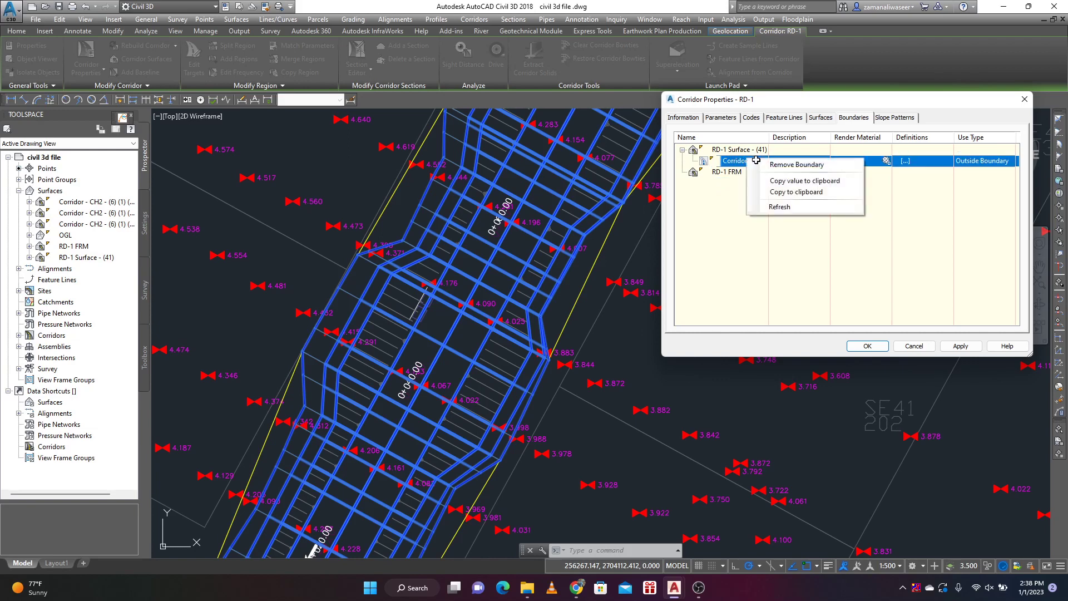
pyautogui.click(800, 165)
# Add the corridor extents as outer boundary to both the RD-1 top surface and RD-1 FRM.
pyautogui.rightClick(740, 151)
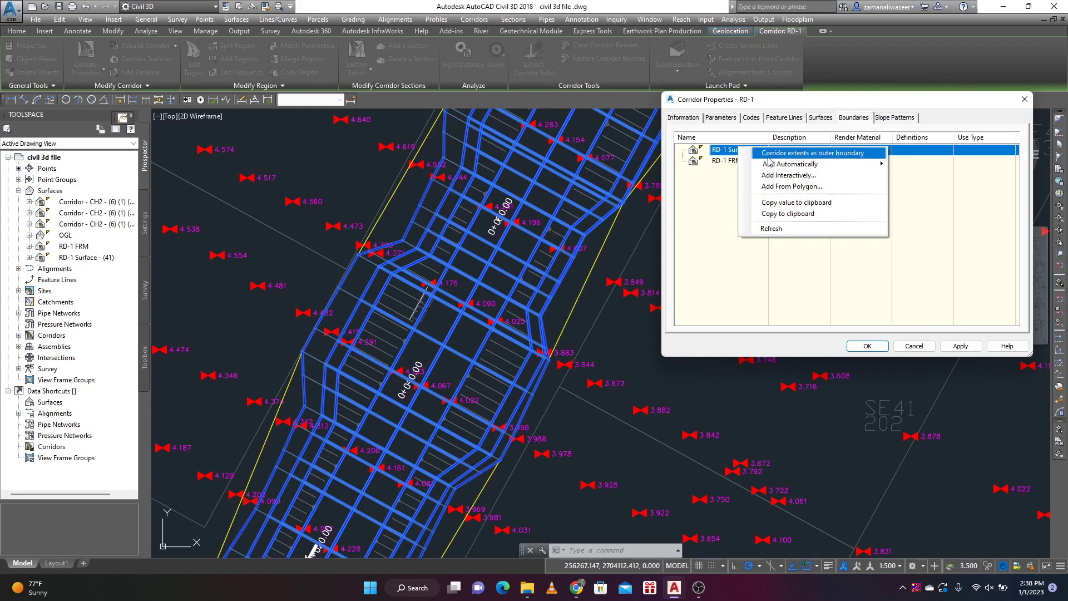
pyautogui.click(815, 153)
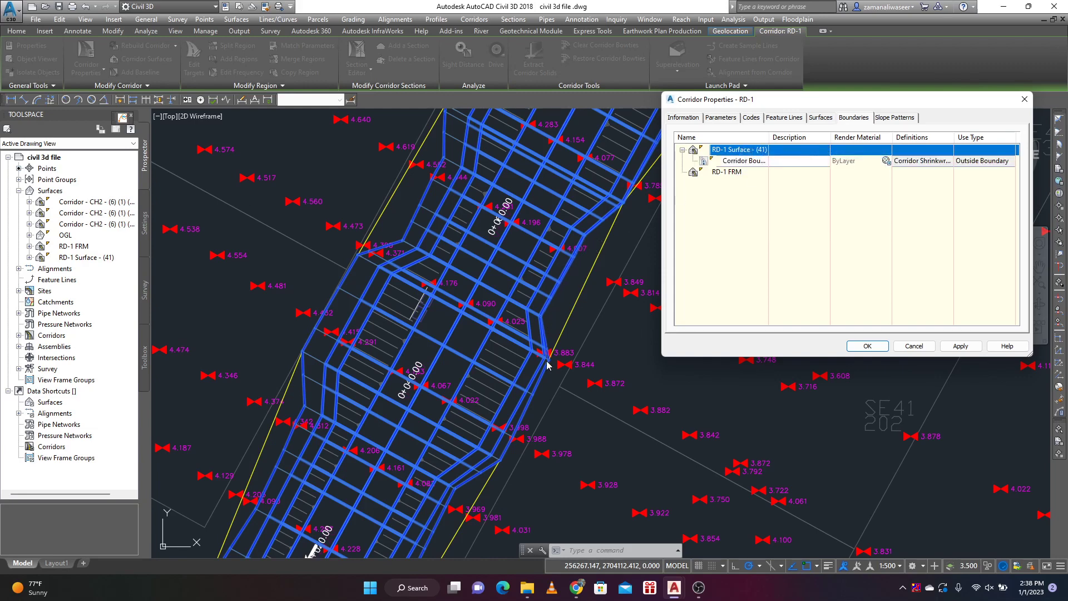
pyautogui.click(735, 173)
pyautogui.rightClick(735, 172)
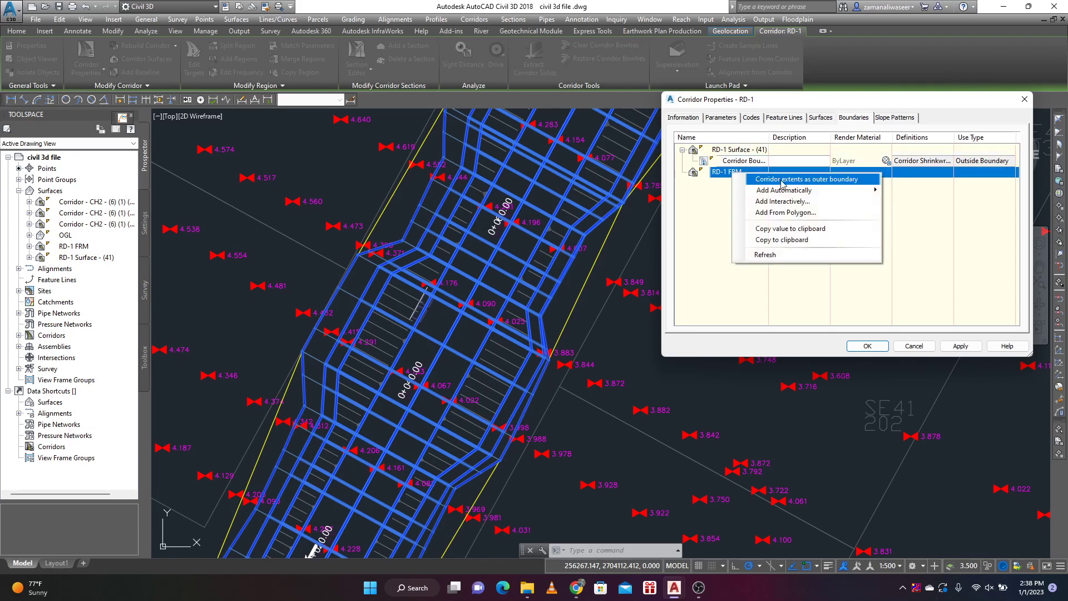
pyautogui.click(779, 182)
# Apply the new surface boundaries, rebuild corridor RD-1 and close its properties.
pyautogui.click(961, 346)
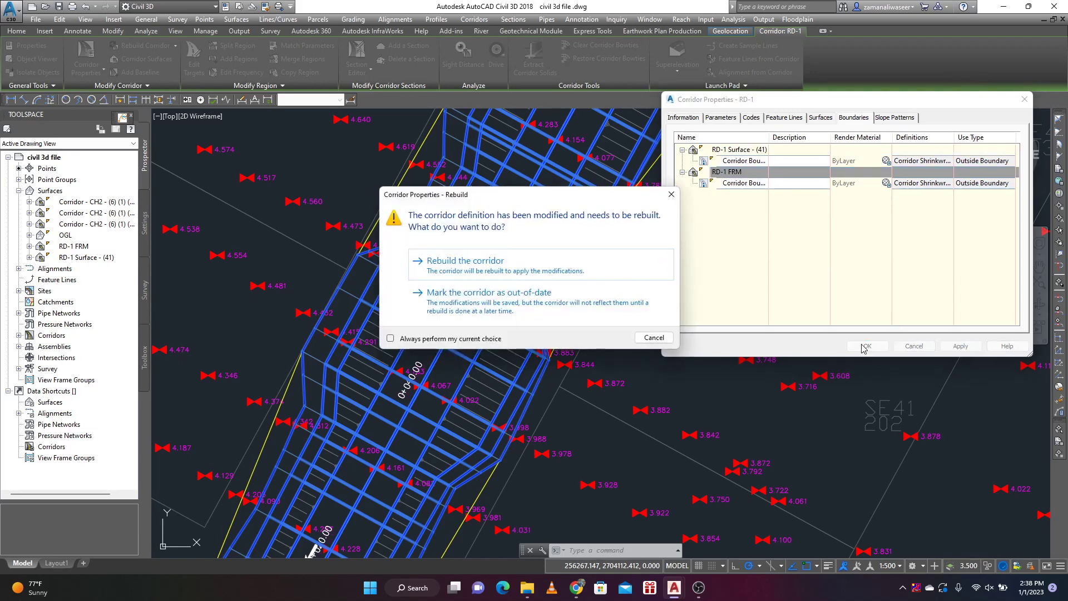
pyautogui.click(482, 262)
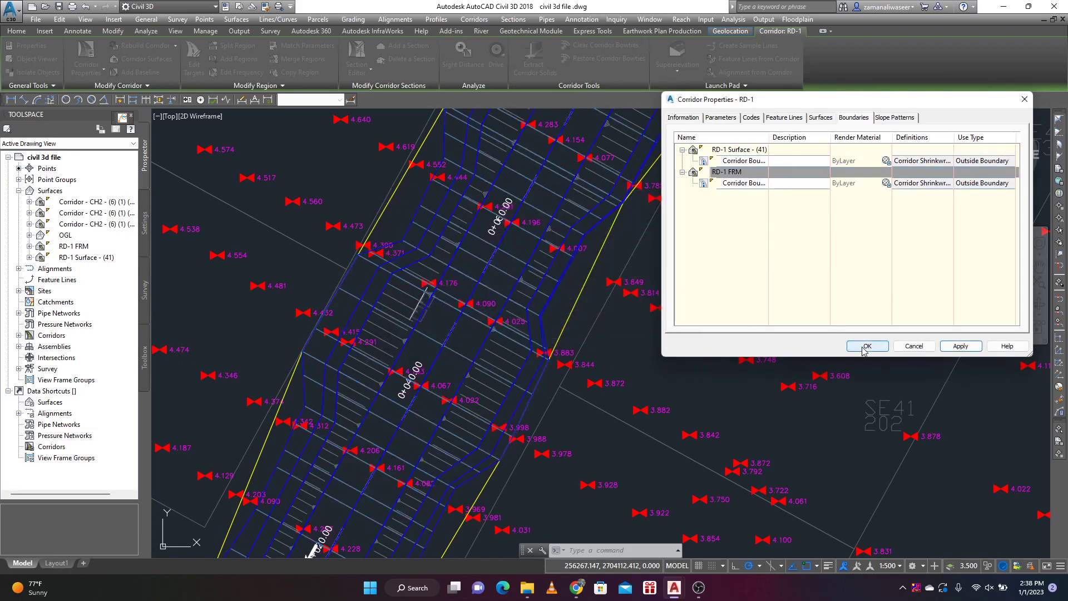
pyautogui.click(868, 346)
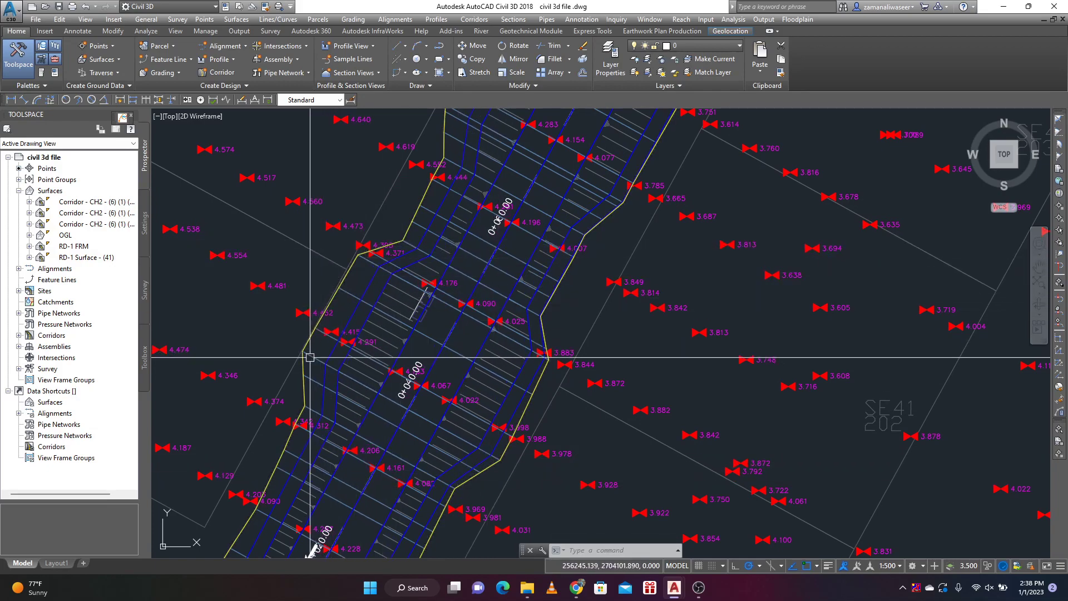
# Start creating sample lines on alignment L1 in group SLG-29, using the by-station-range method.
pyautogui.scroll(-3, 467, 310)
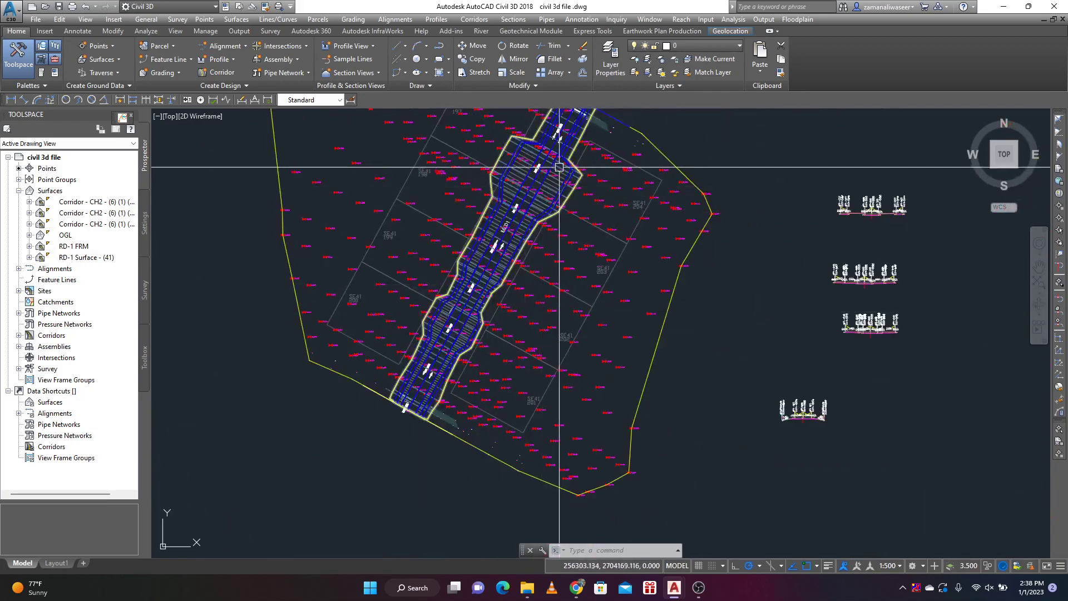
pyautogui.scroll(1, 573, 160)
pyautogui.moveTo(588, 211); pyautogui.dragTo(693, 133, button='middle')
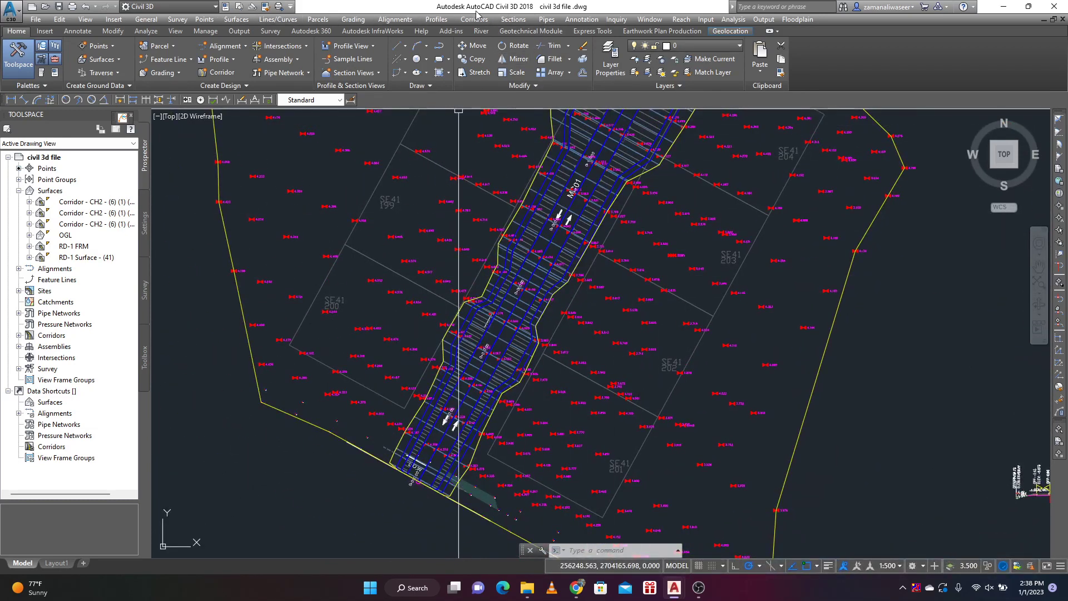
pyautogui.click(513, 20)
pyautogui.click(547, 33)
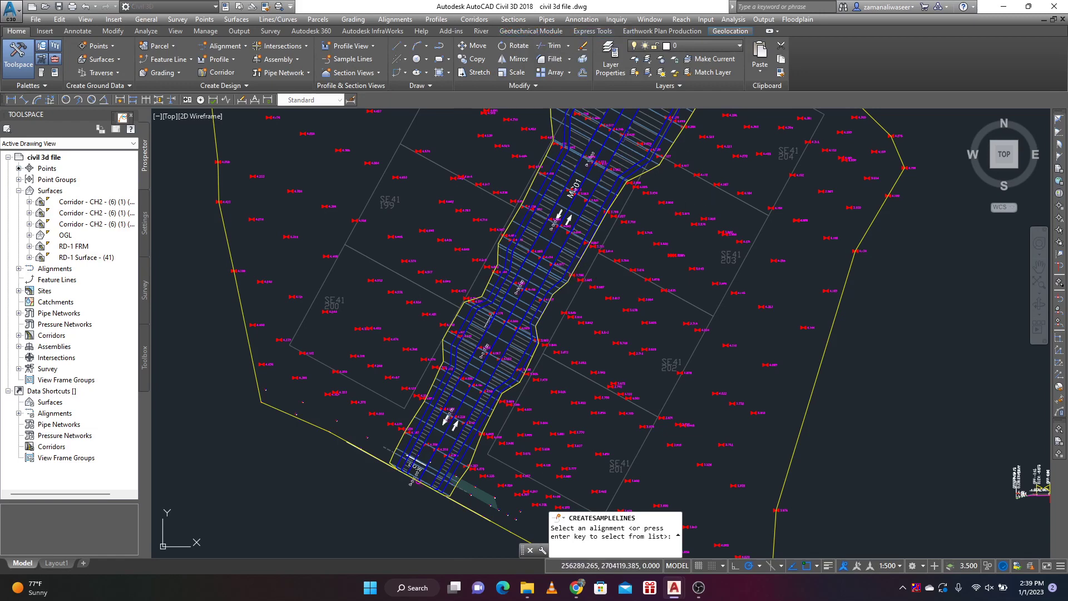
pyautogui.press('Return')
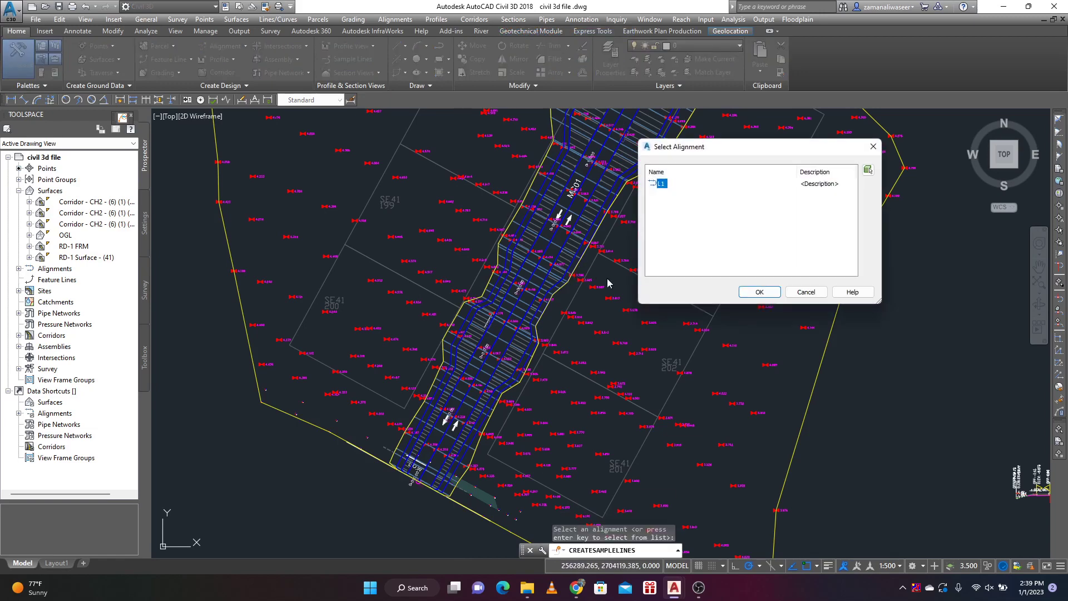
pyautogui.click(759, 293)
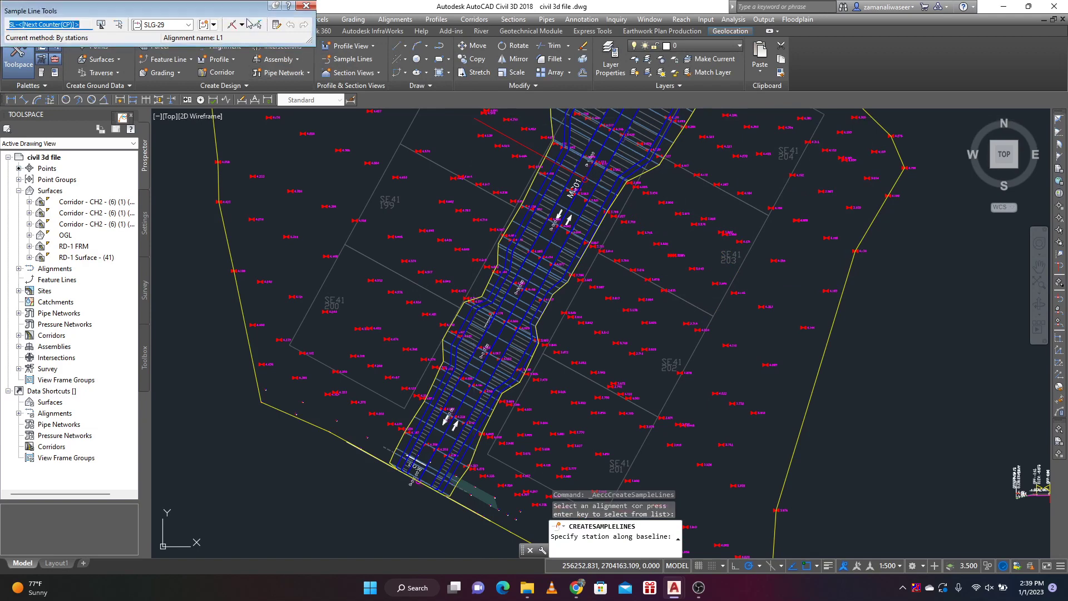
pyautogui.click(242, 24)
pyautogui.click(274, 40)
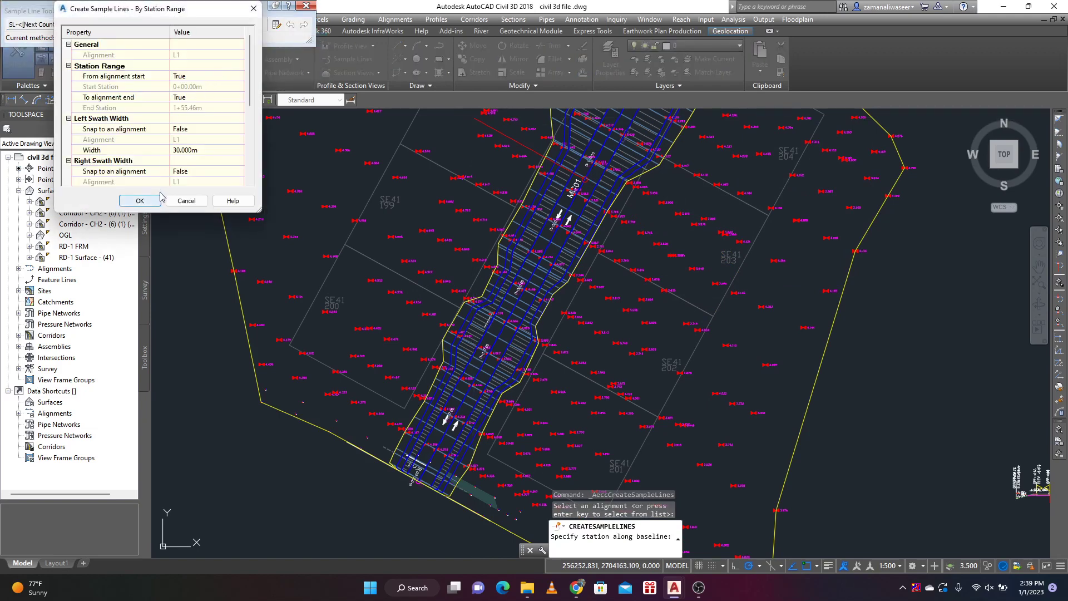
# Set both the left and right swath widths of the sample lines to 15 m.
pyautogui.click(192, 149)
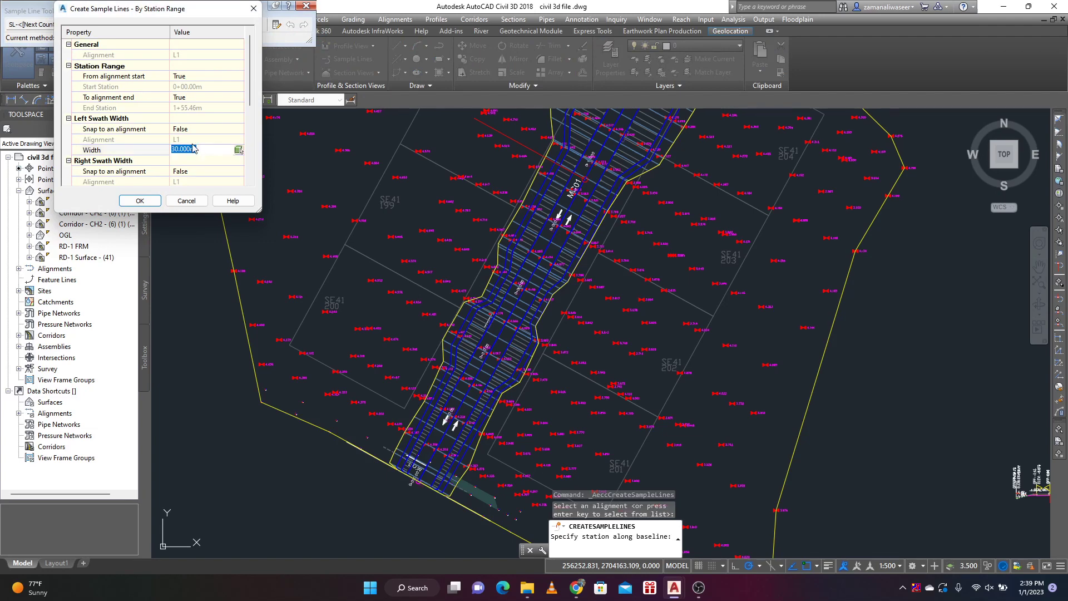
pyautogui.write('15')
pyautogui.press('Return')
pyautogui.scroll(-1, 192, 165)
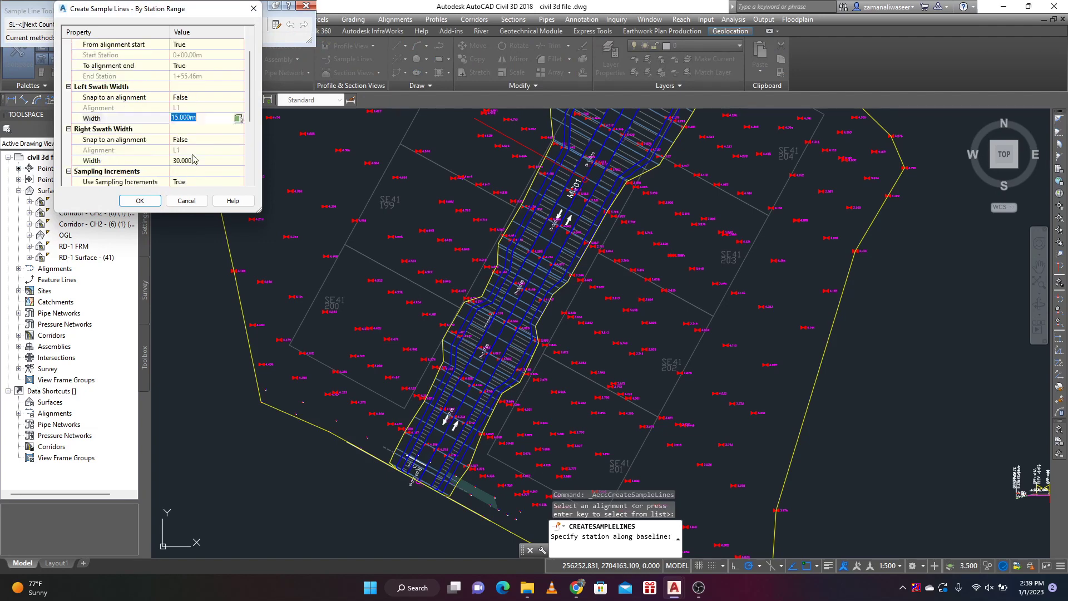
pyautogui.click(194, 160)
pyautogui.write('15')
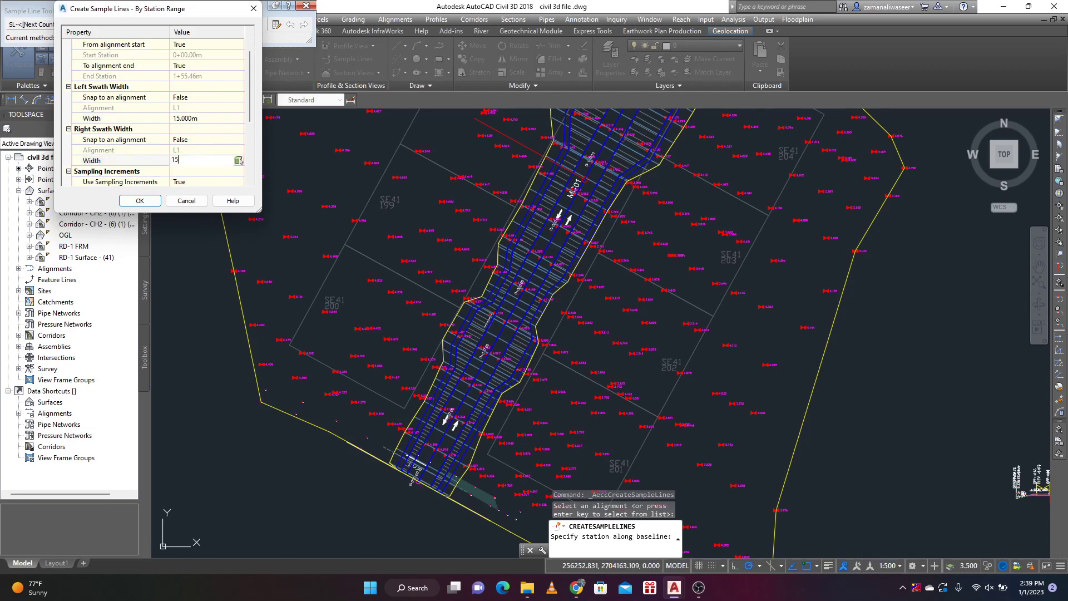
pyautogui.press('Return')
# Set the sampling increments along tangents, curves and spirals to 10 m each.
pyautogui.scroll(-3, 194, 162)
pyautogui.click(201, 108)
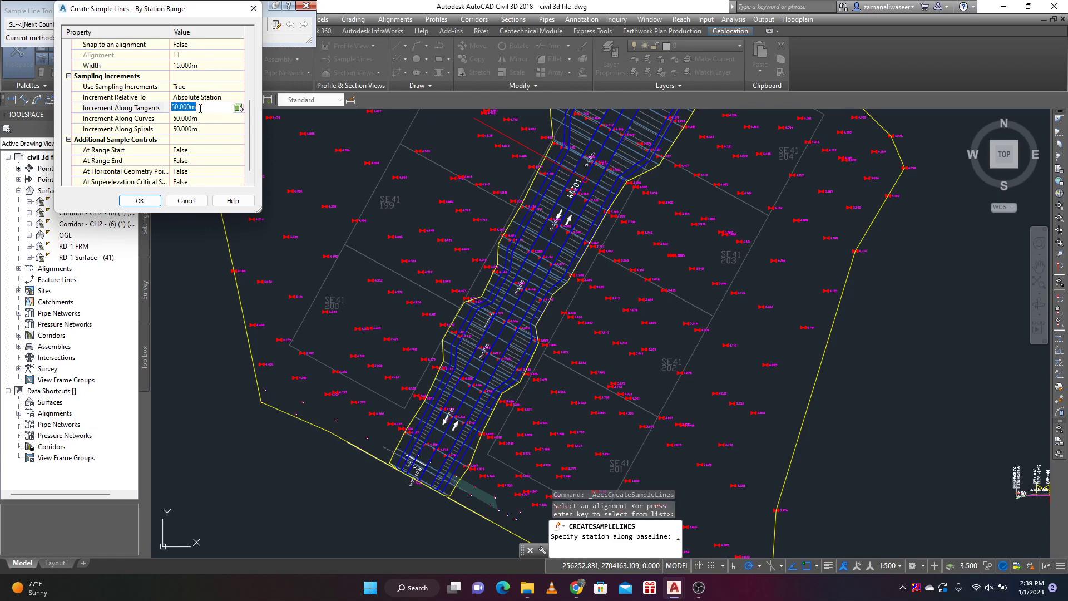
pyautogui.write('10')
pyautogui.click(194, 119)
pyautogui.write('1')
pyautogui.click(193, 128)
pyautogui.write('10')
# Enable additional samples at the range start and range end, and create the sample lines along L1.
pyautogui.click(204, 151)
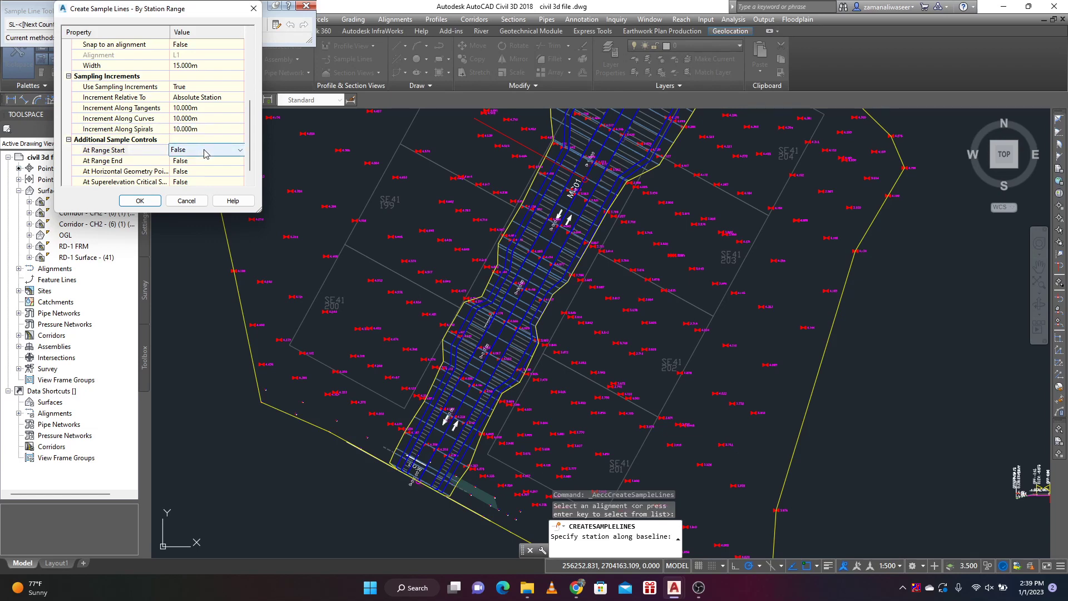
pyautogui.click(205, 151)
pyautogui.click(204, 160)
pyautogui.click(205, 161)
pyautogui.click(205, 161)
pyautogui.click(203, 177)
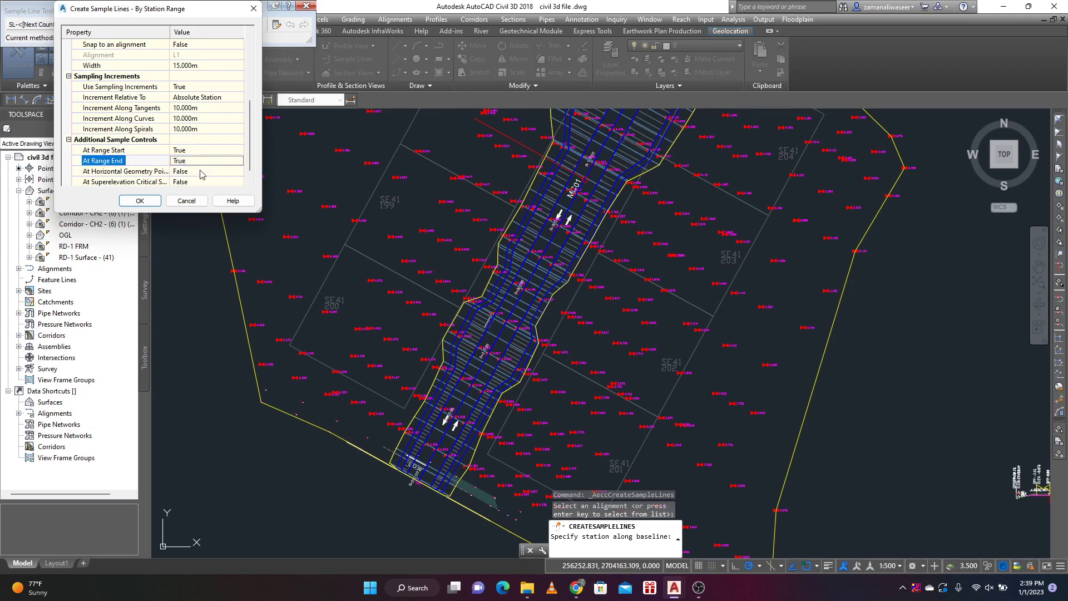
pyautogui.click(130, 201)
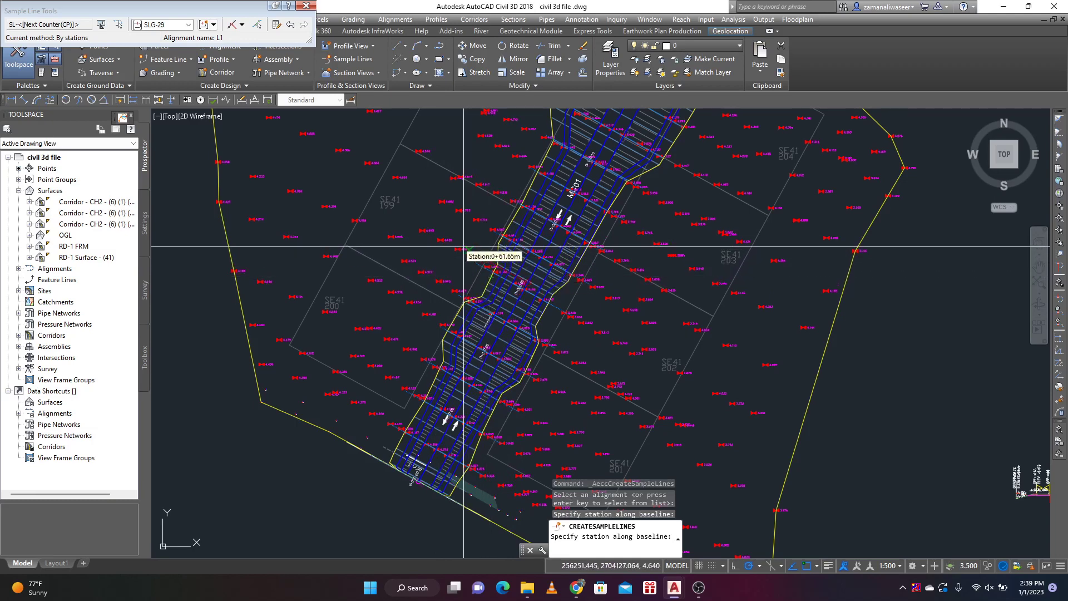
pyautogui.press('Return')
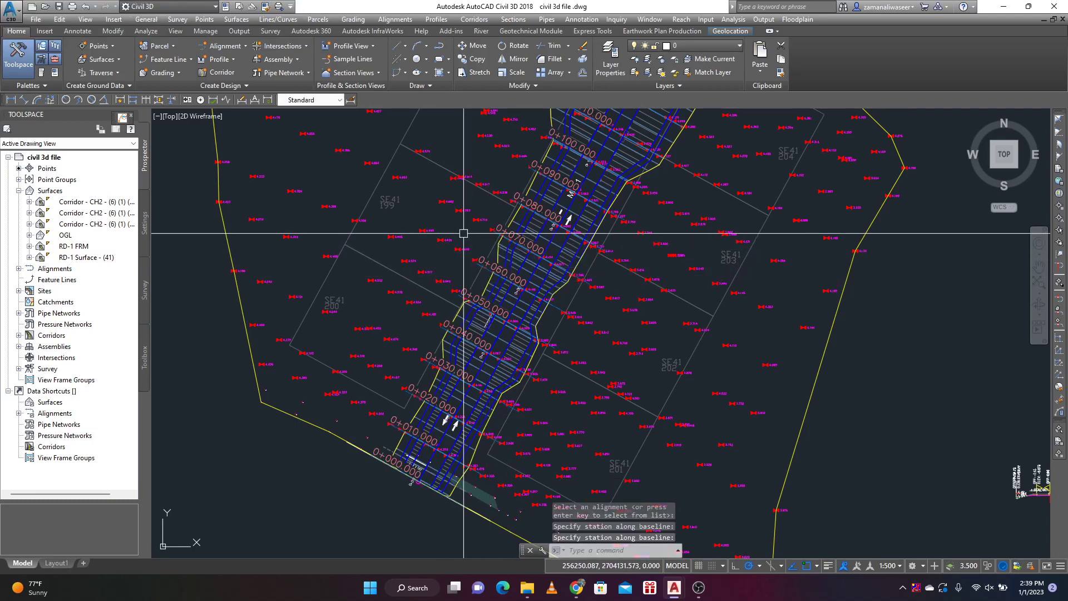
# Open material computation for sample line group SLG-29 on L1, delete its material list and choose the Cut and Fill takeoff criteria.
pyautogui.scroll(5, 430, 453)
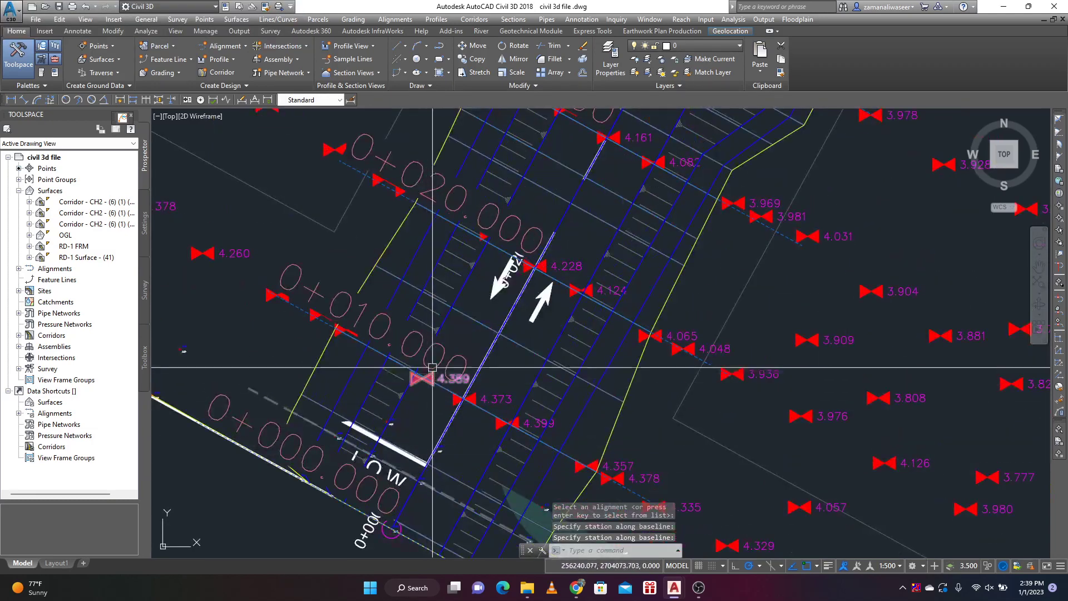
pyautogui.scroll(-7, 442, 239)
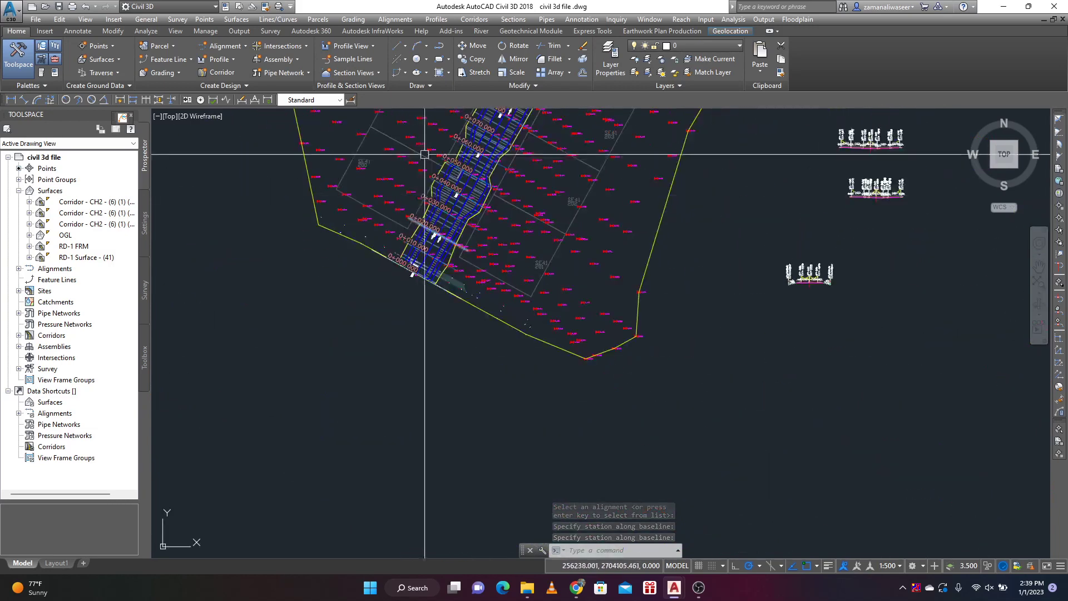
pyautogui.click(520, 22)
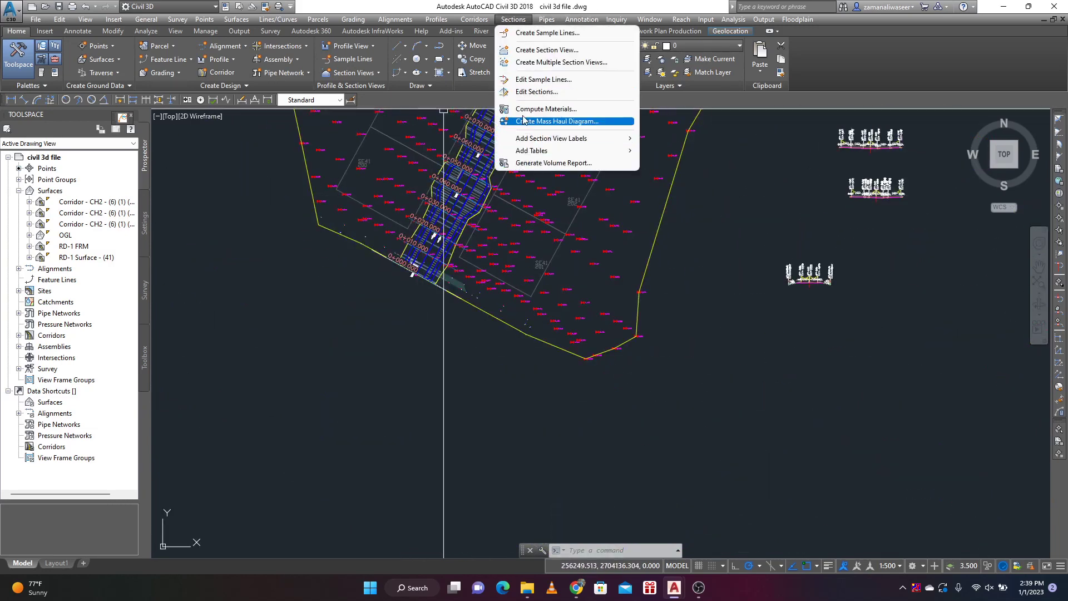
pyautogui.click(558, 110)
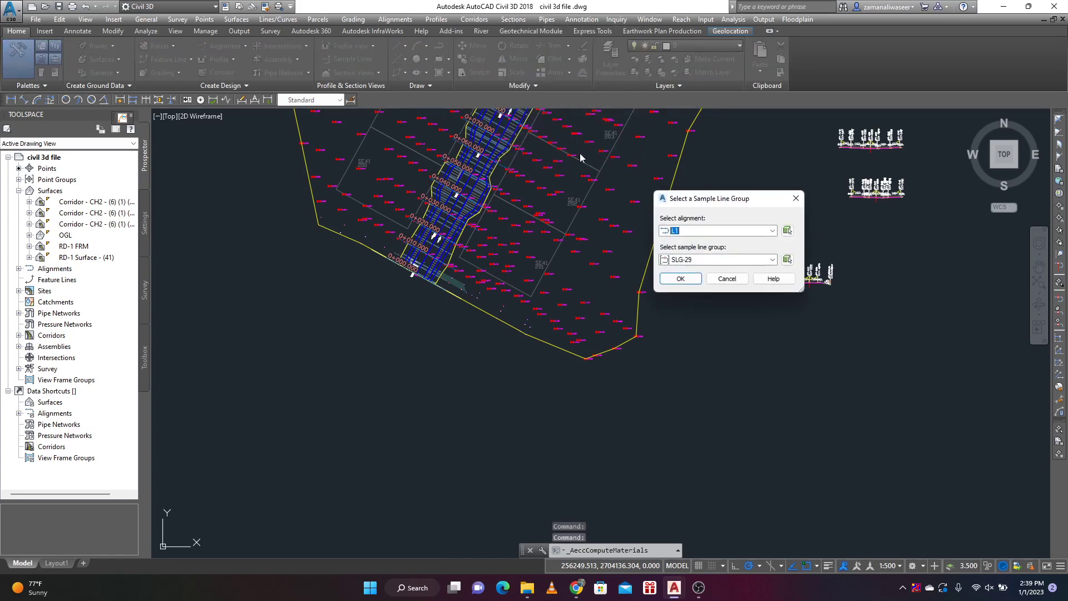
pyautogui.click(694, 280)
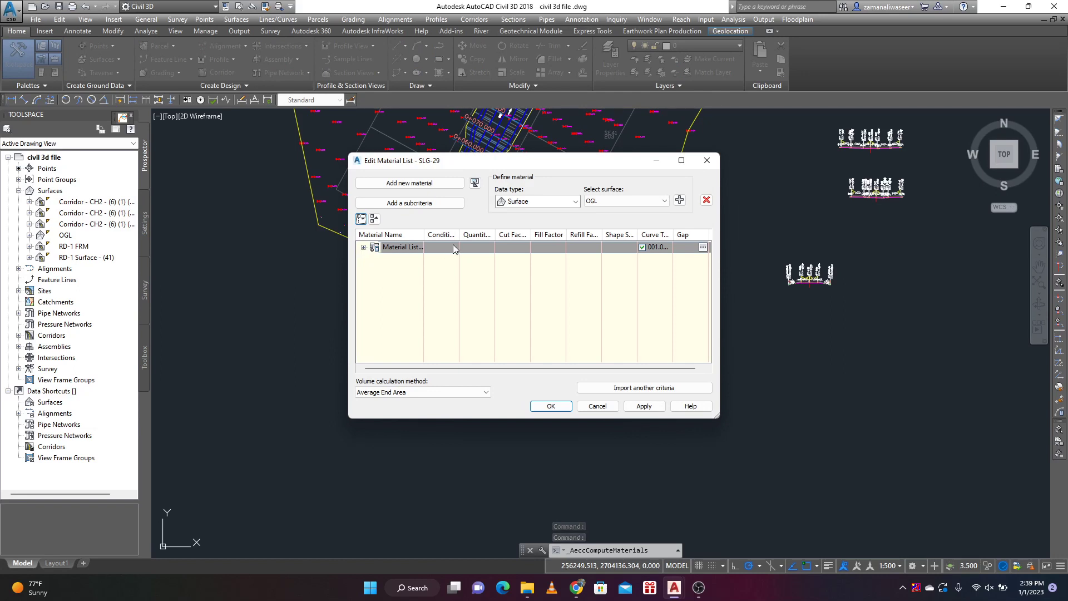
pyautogui.rightClick(453, 249)
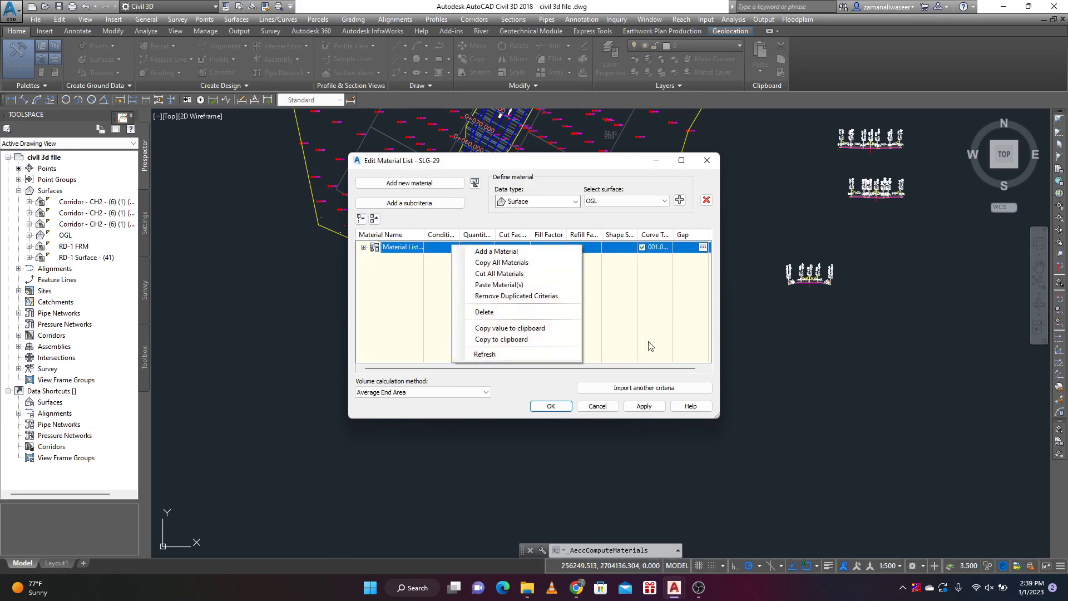
pyautogui.click(399, 280)
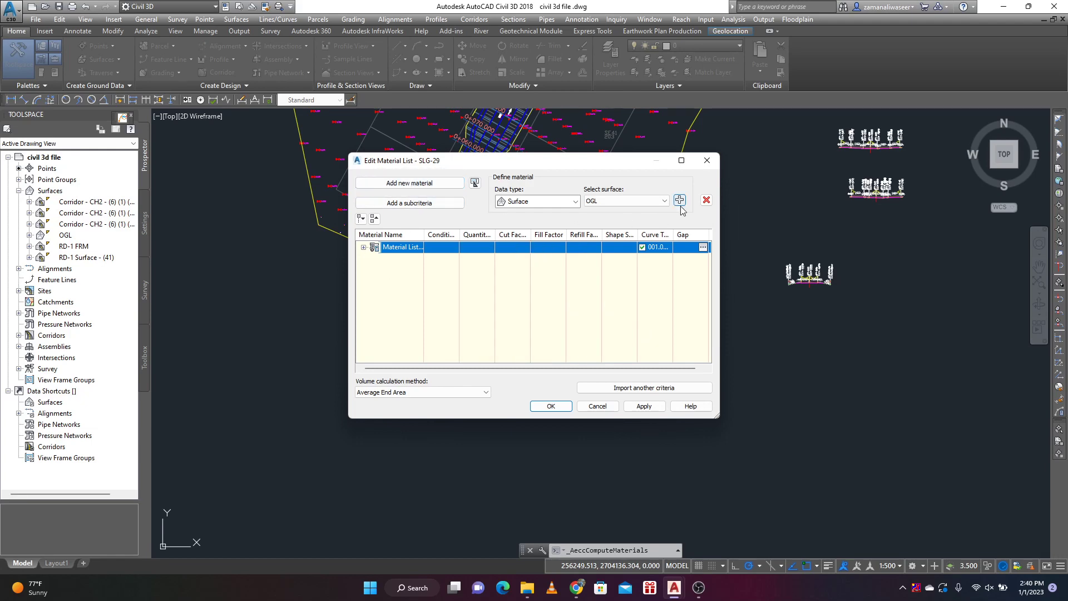
pyautogui.click(707, 200)
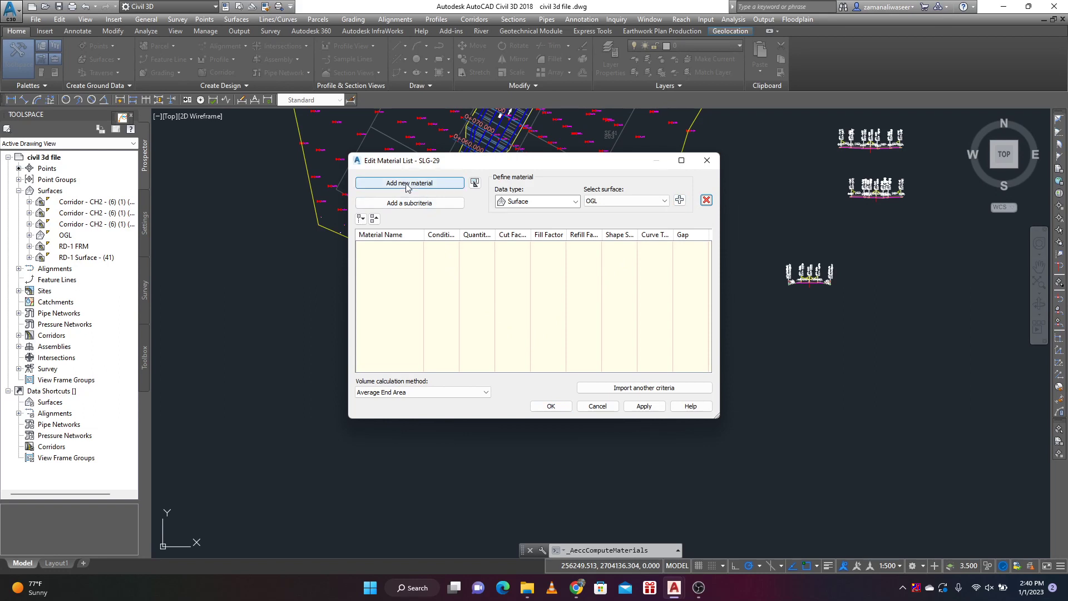
pyautogui.click(618, 388)
pyautogui.click(593, 140)
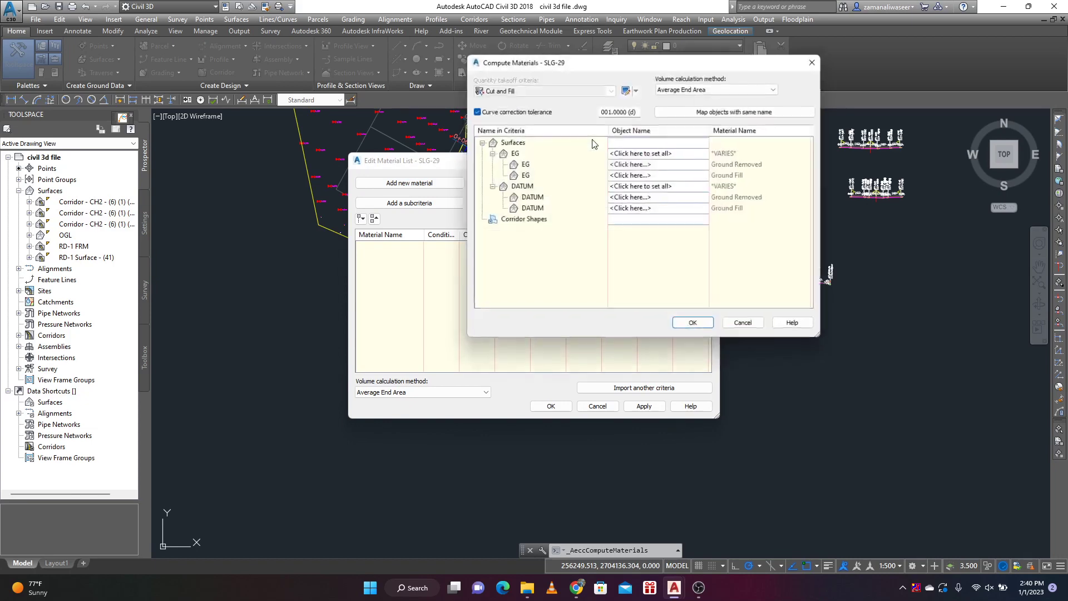
# Try to map EG to OGL and assign a surface to DATUM, and cancel the material computation.
pyautogui.click(660, 155)
pyautogui.click(660, 155)
pyautogui.click(629, 167)
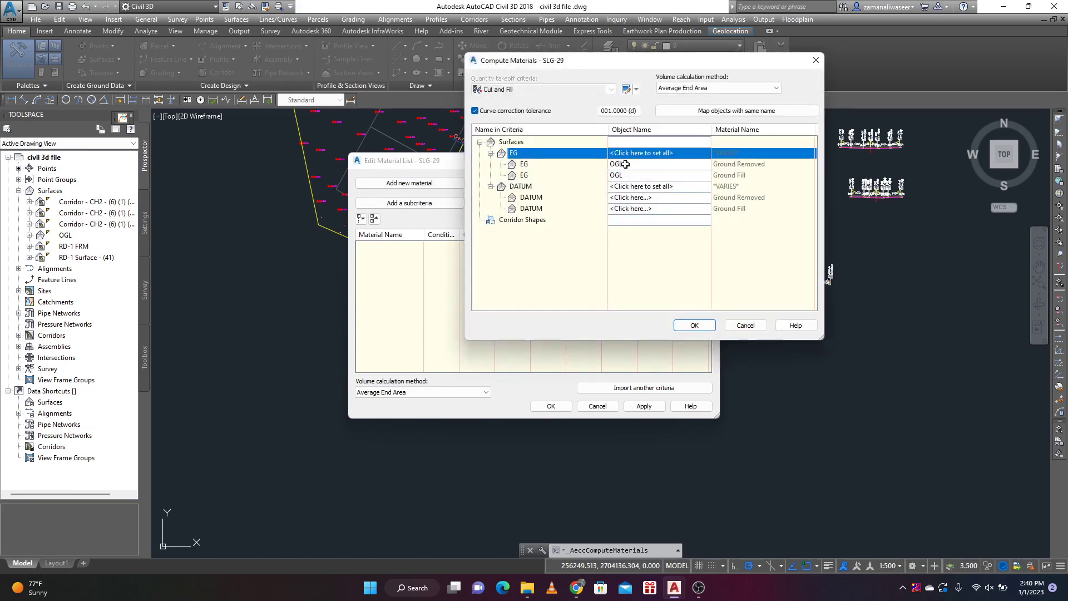
pyautogui.click(655, 187)
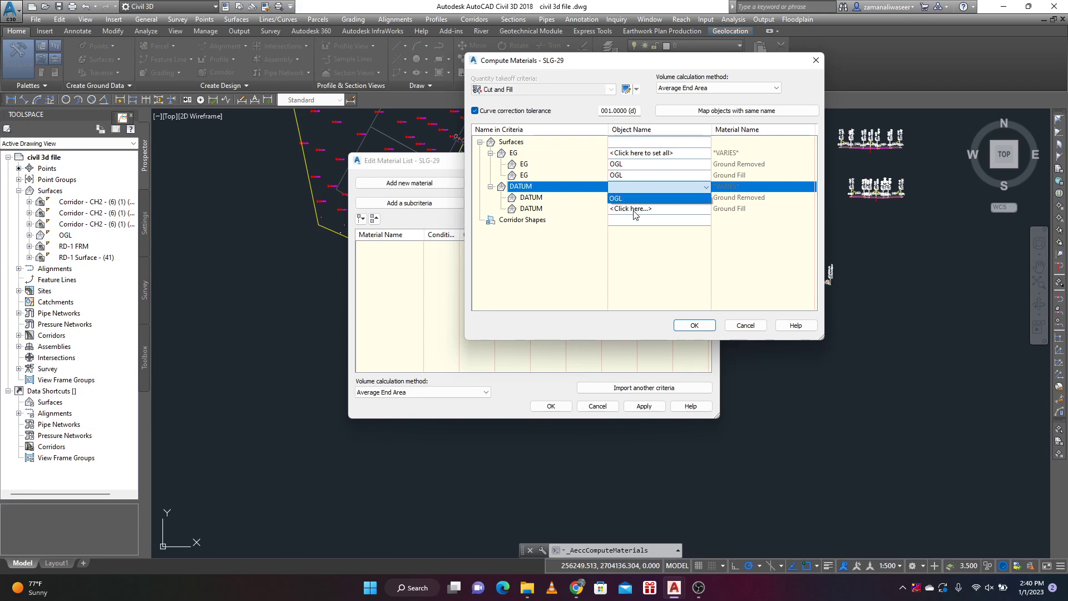
pyautogui.click(642, 209)
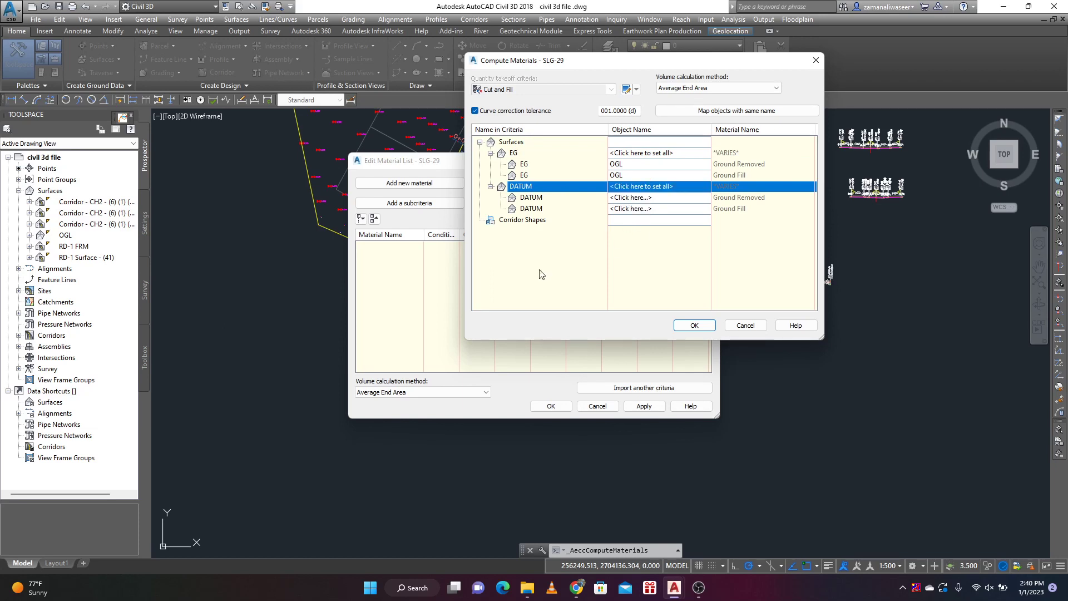
pyautogui.click(651, 188)
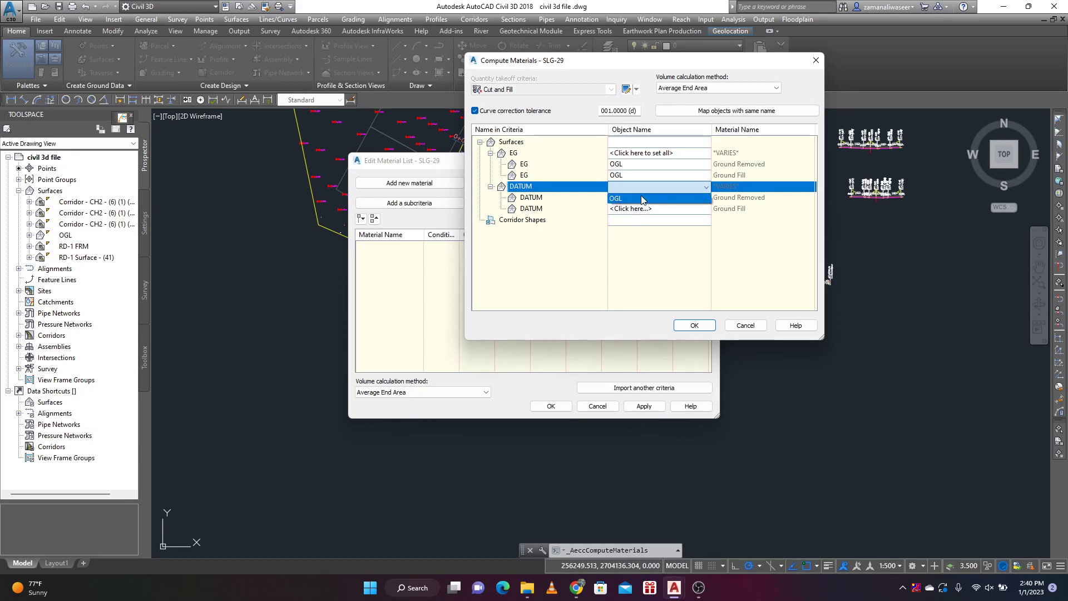
pyautogui.click(754, 326)
pyautogui.click(754, 327)
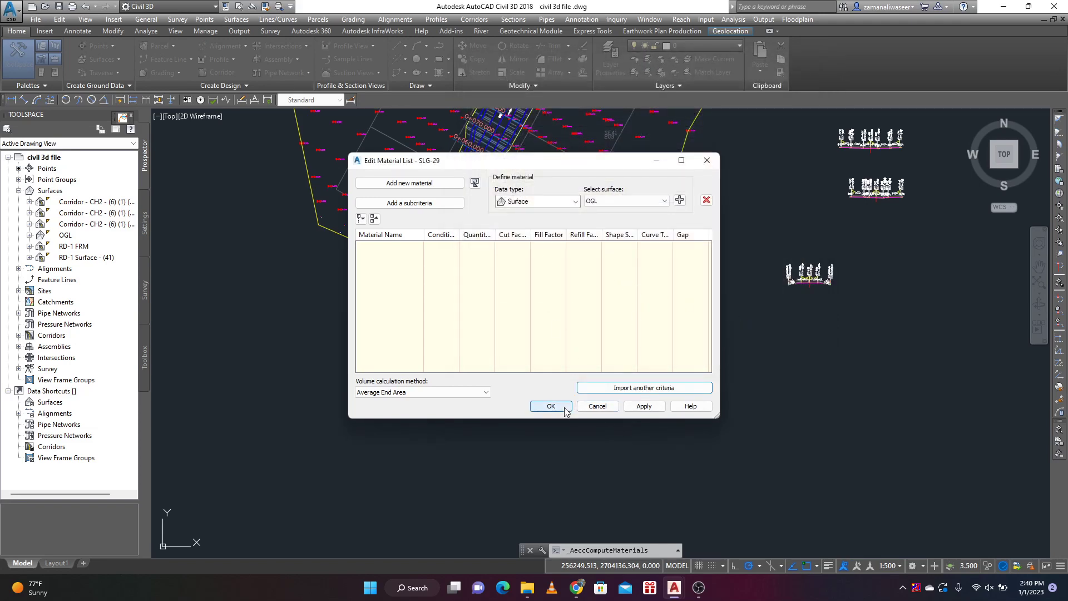
pyautogui.click(597, 406)
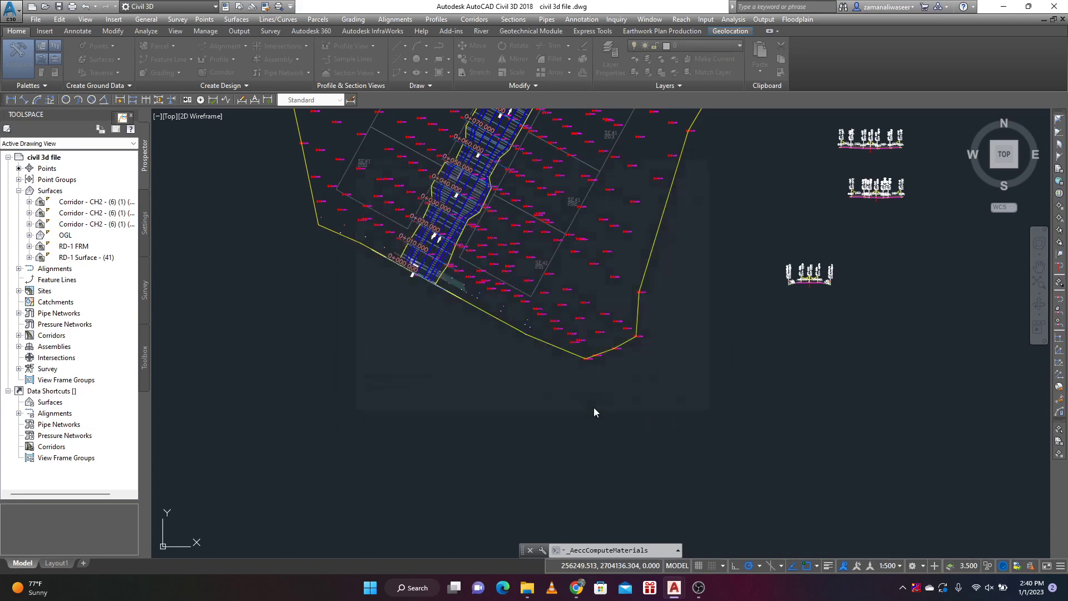
# Open the section sources of sample line group SLG-29 through the properties of the group containing the 0+030 sample line.
pyautogui.scroll(3, 450, 216)
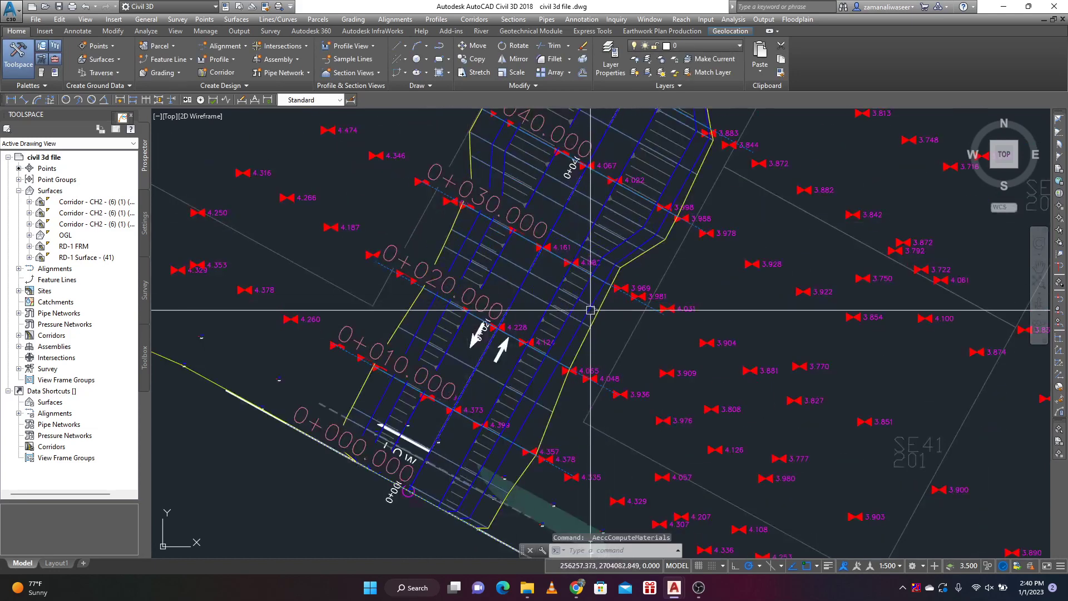
pyautogui.click(642, 305)
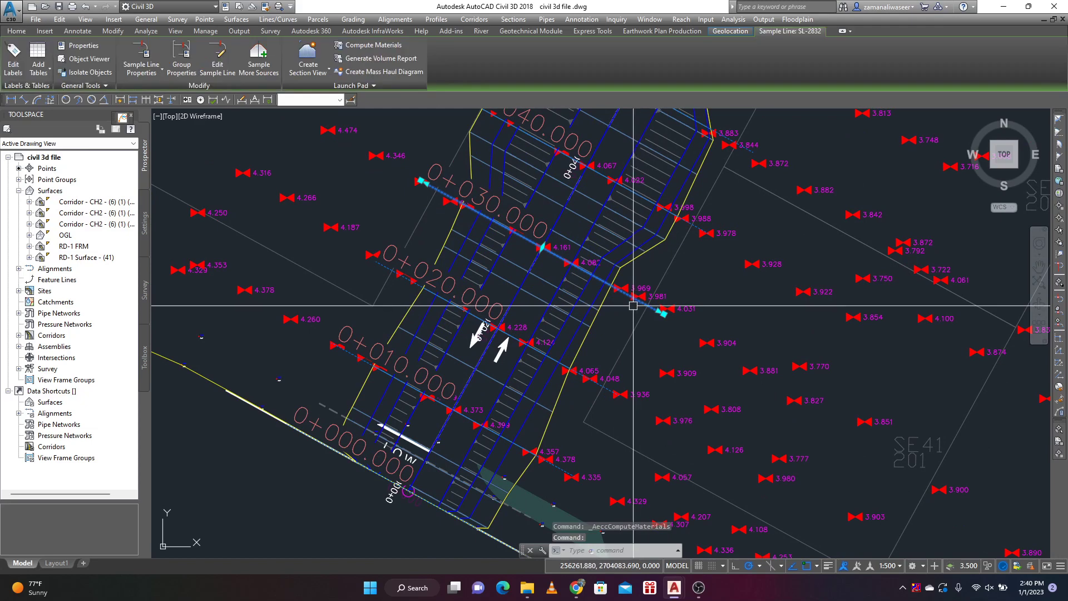
pyautogui.rightClick(642, 305)
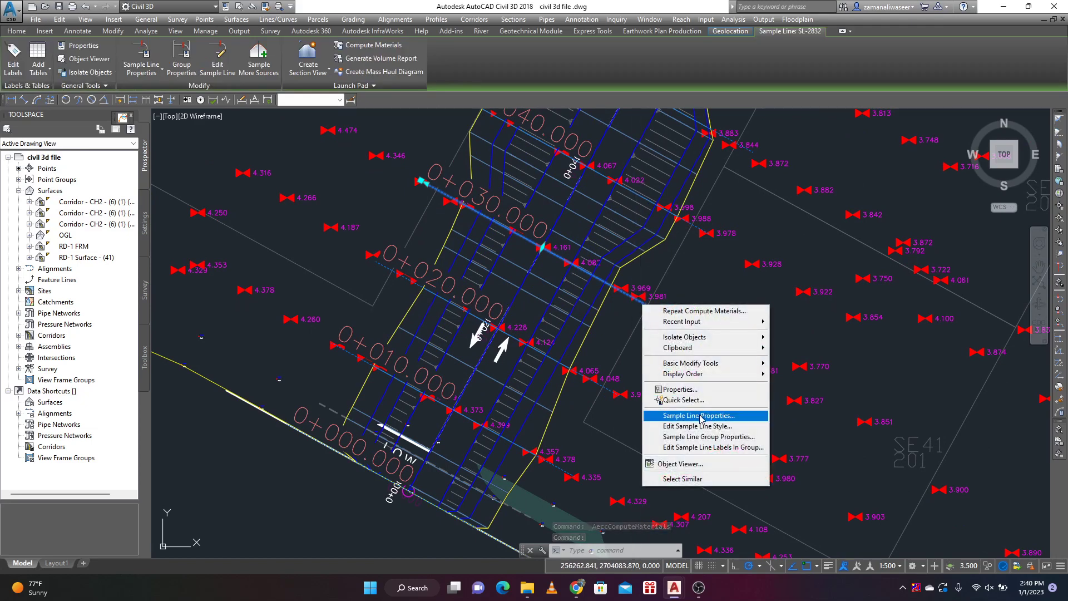
pyautogui.click(699, 439)
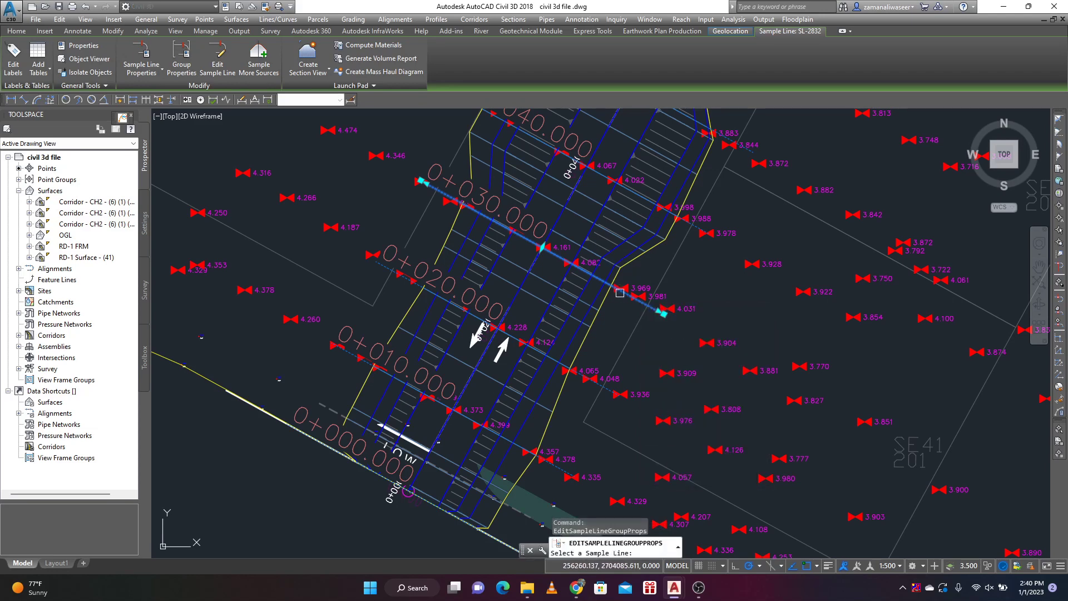
pyautogui.click(614, 277)
pyautogui.moveTo(501, 164); pyautogui.dragTo(612, 132)
pyautogui.click(517, 149)
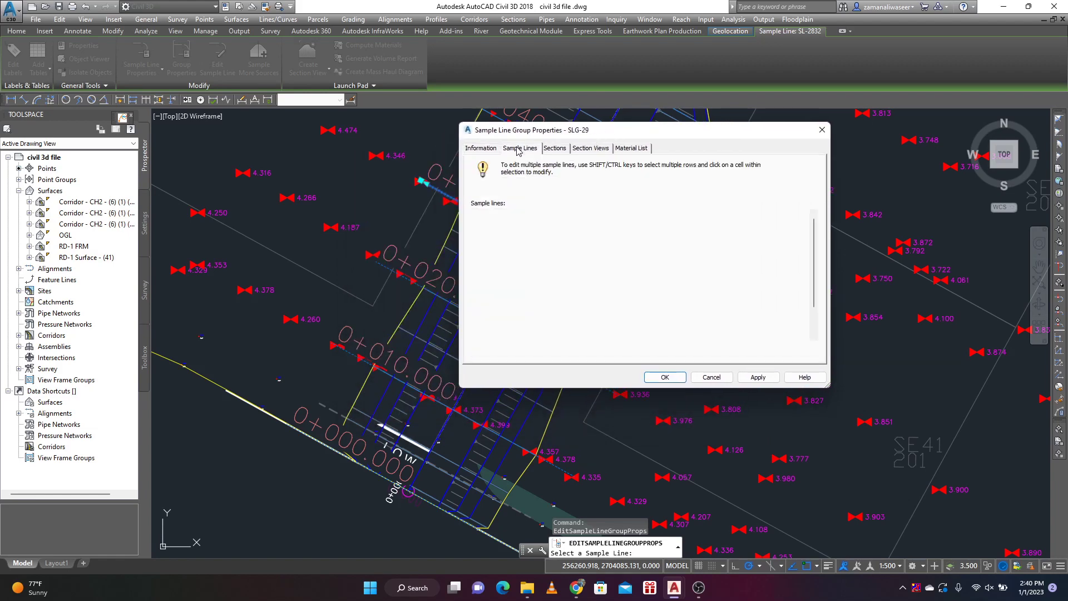
pyautogui.click(553, 149)
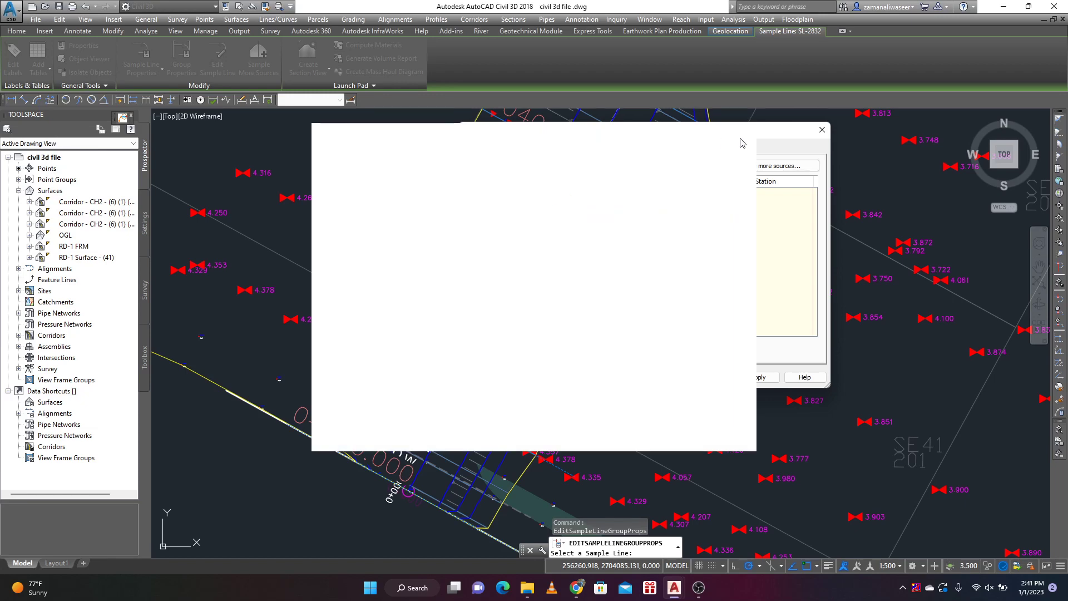
pyautogui.click(782, 166)
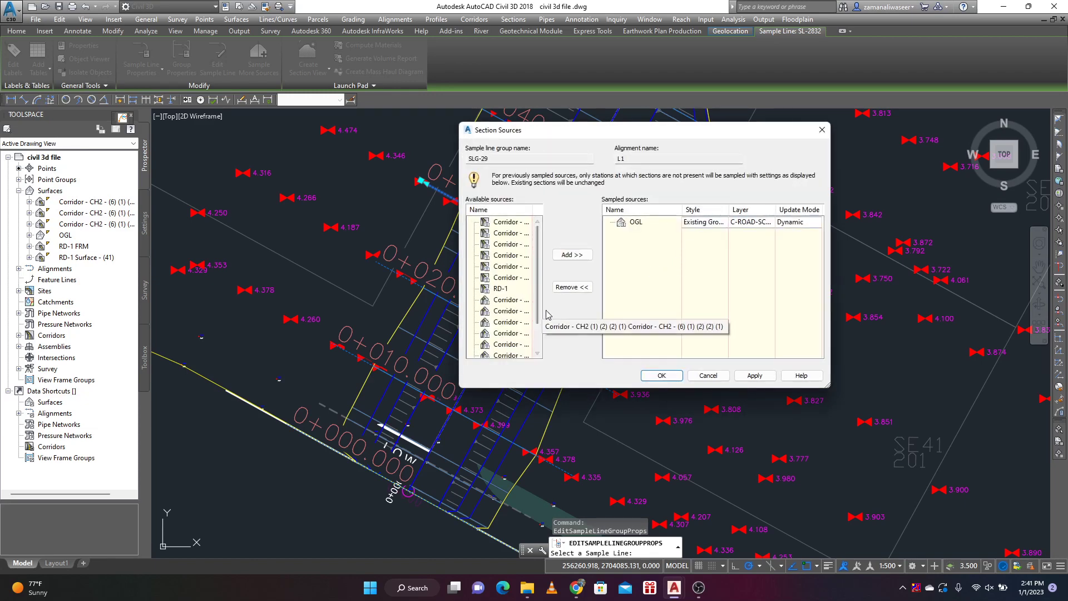
# Add all available corridors and corridor surfaces, including those of RD-1, to the group's sampled sources and apply the group properties.
pyautogui.click(511, 281)
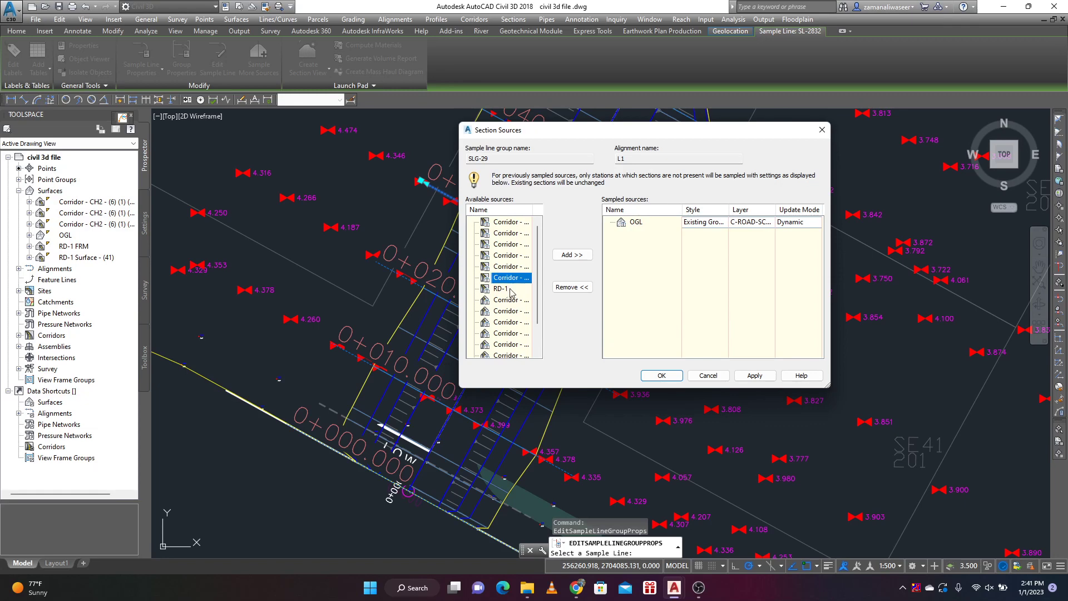
pyautogui.keyDown('shift'); pyautogui.click(512, 225); pyautogui.keyUp('shift')
pyautogui.click(580, 255)
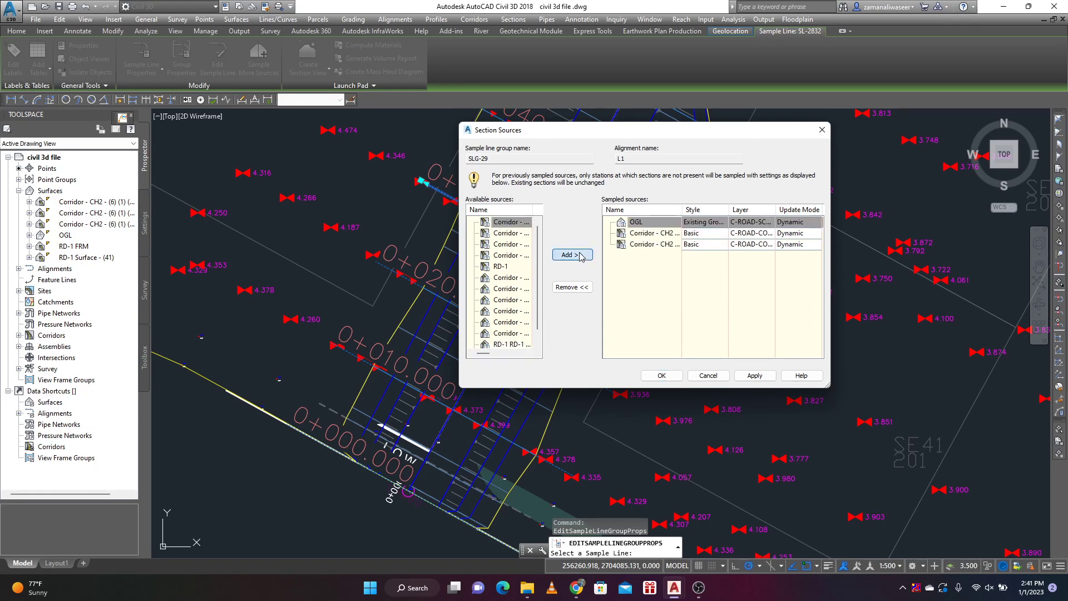
pyautogui.click(579, 257)
pyautogui.click(580, 256)
pyautogui.click(579, 256)
pyautogui.click(579, 257)
pyautogui.click(579, 256)
pyautogui.click(580, 257)
pyautogui.click(580, 256)
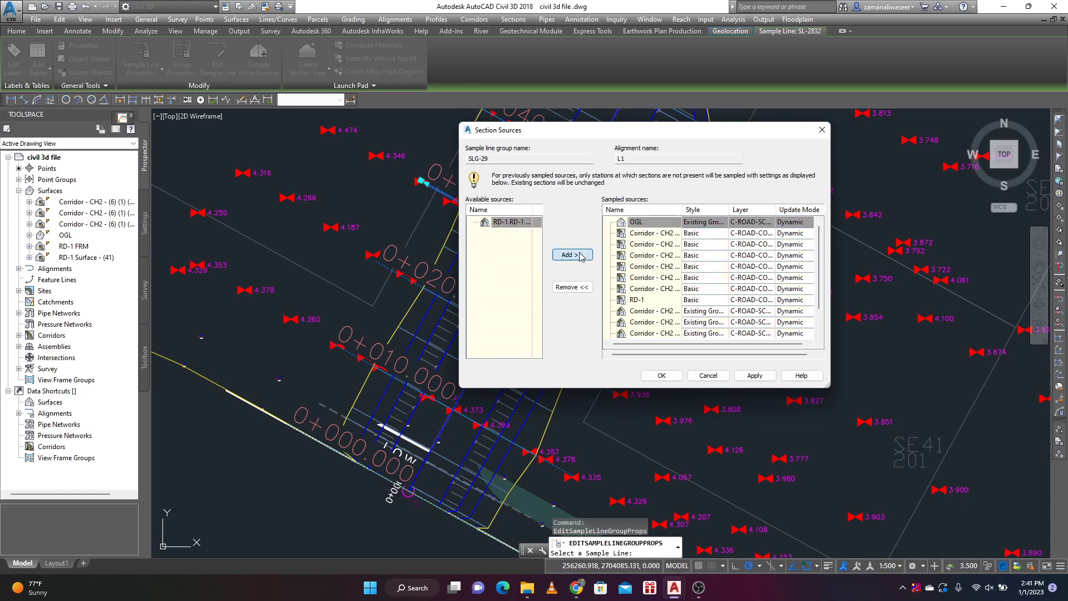
pyautogui.click(579, 257)
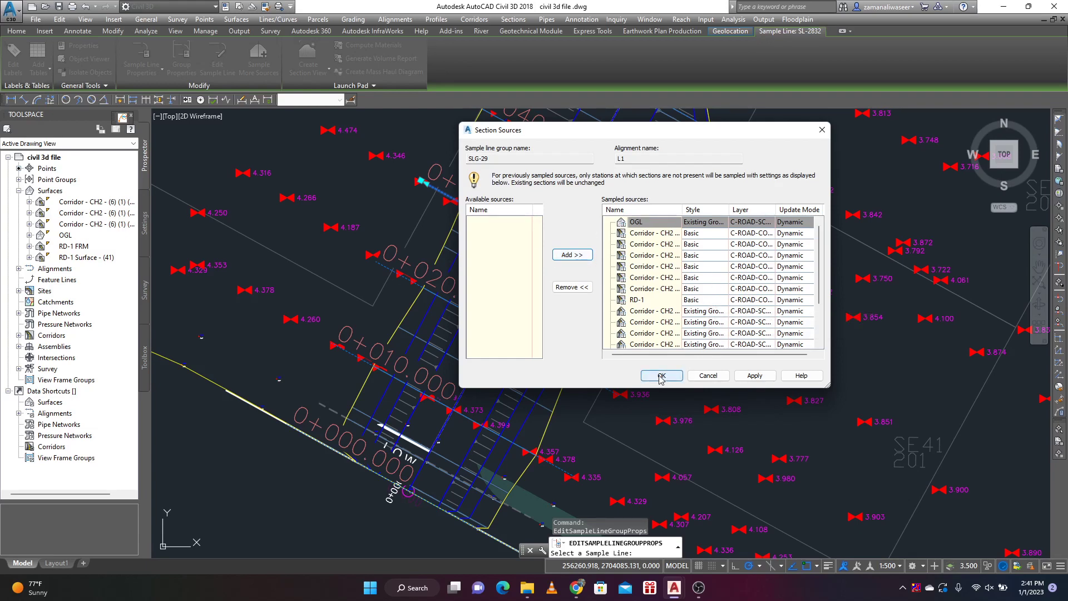
pyautogui.click(662, 377)
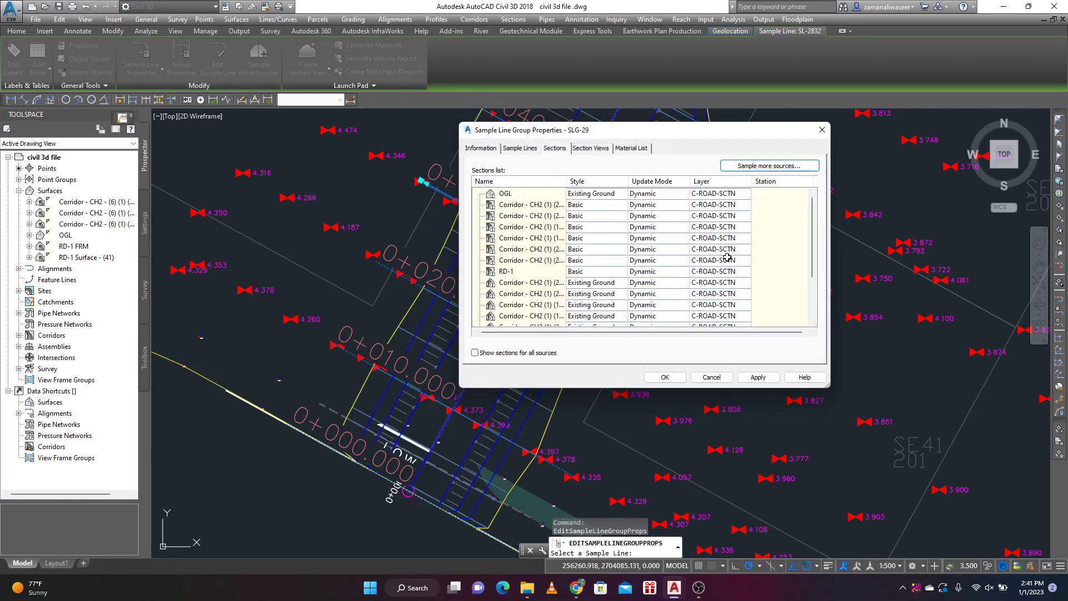
pyautogui.click(665, 378)
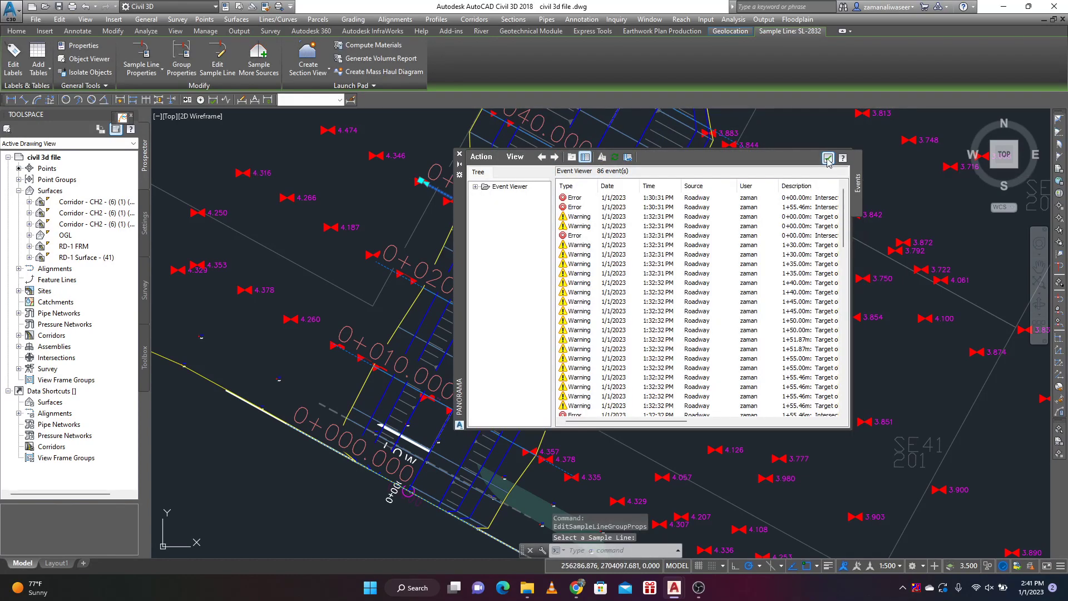
pyautogui.click(828, 158)
pyautogui.press('Escape')
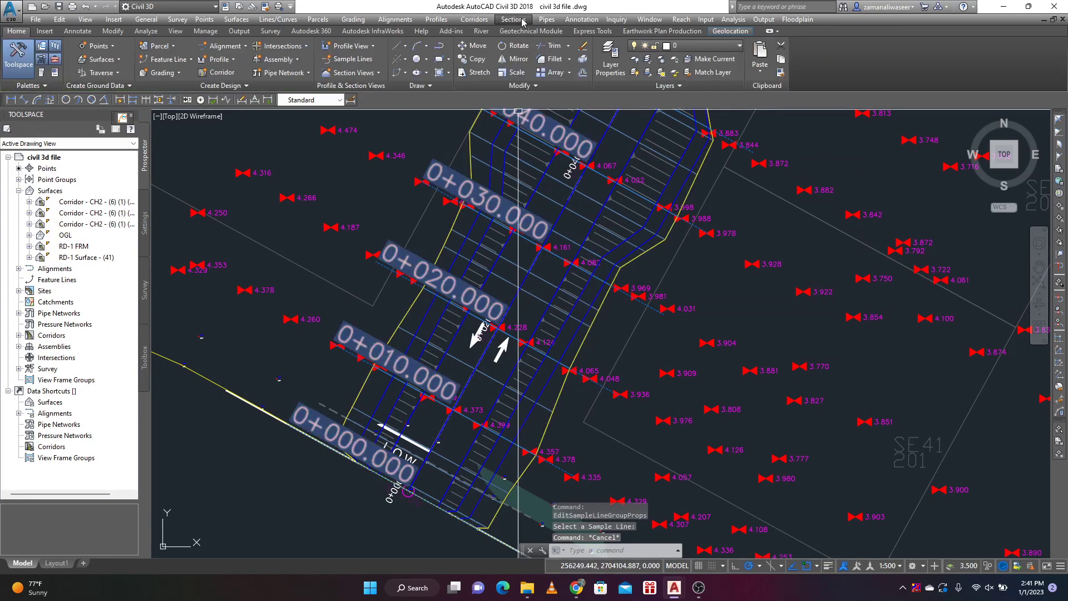
# Reopen material computation for SLG-29 on L1, delete the existing material list and select the Cut and Fill criteria for import.
pyautogui.click(524, 21)
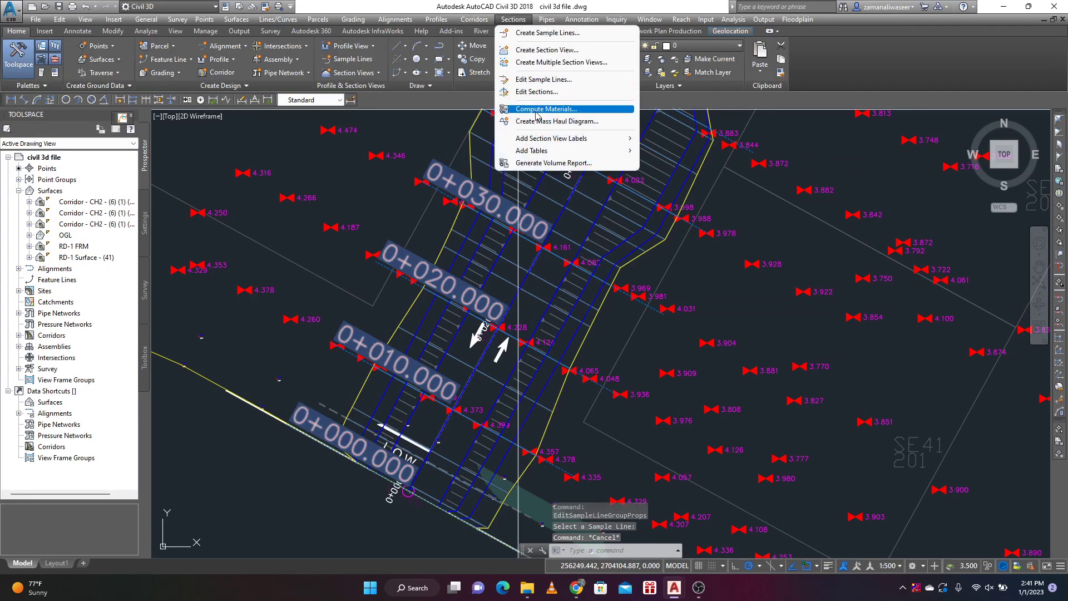
pyautogui.click(534, 112)
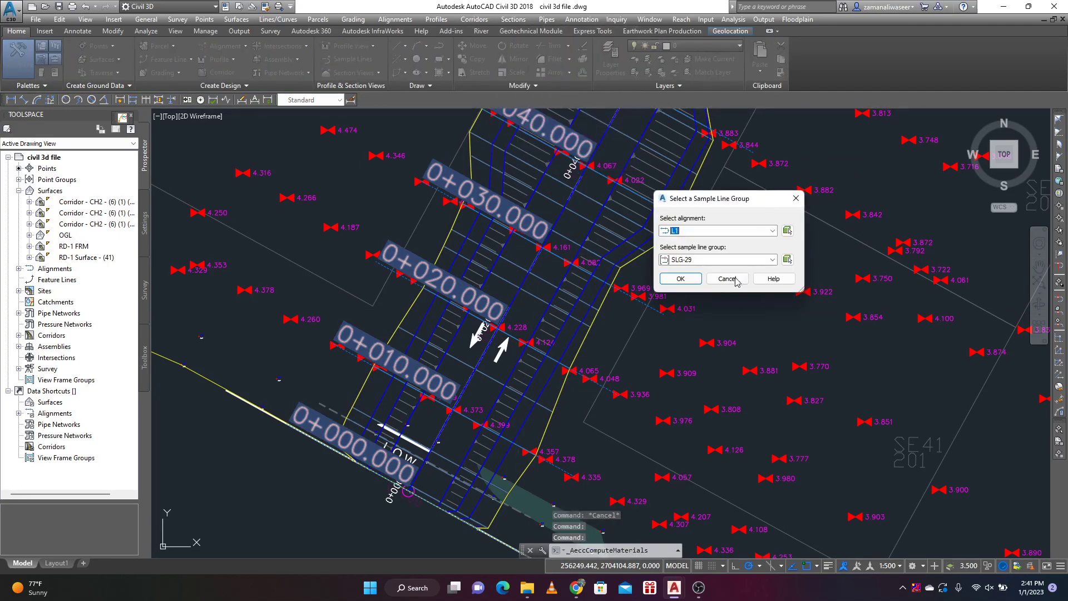
pyautogui.click(680, 279)
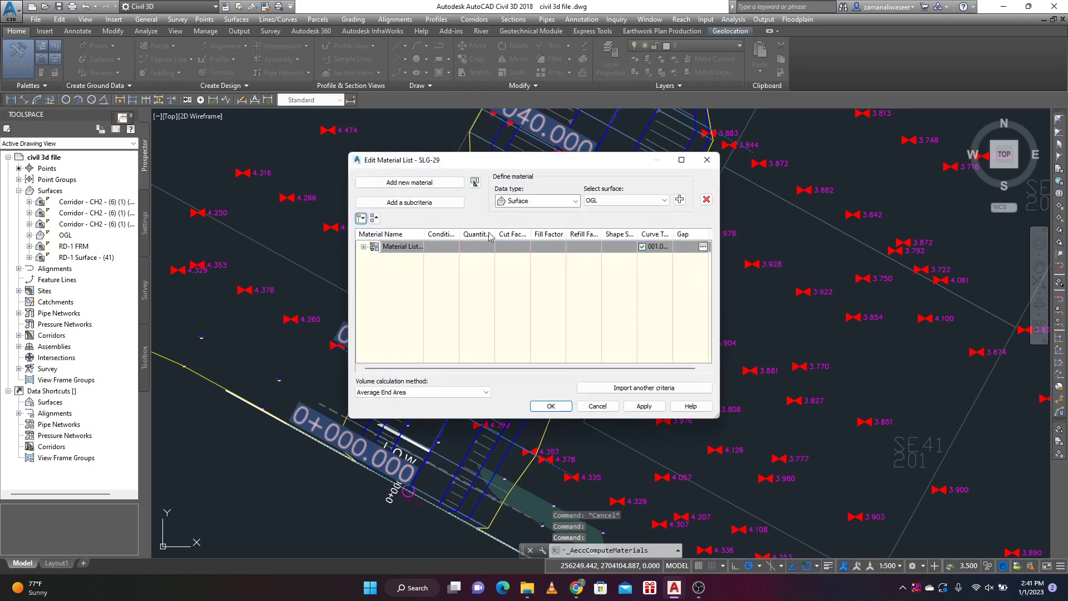
pyautogui.click(706, 200)
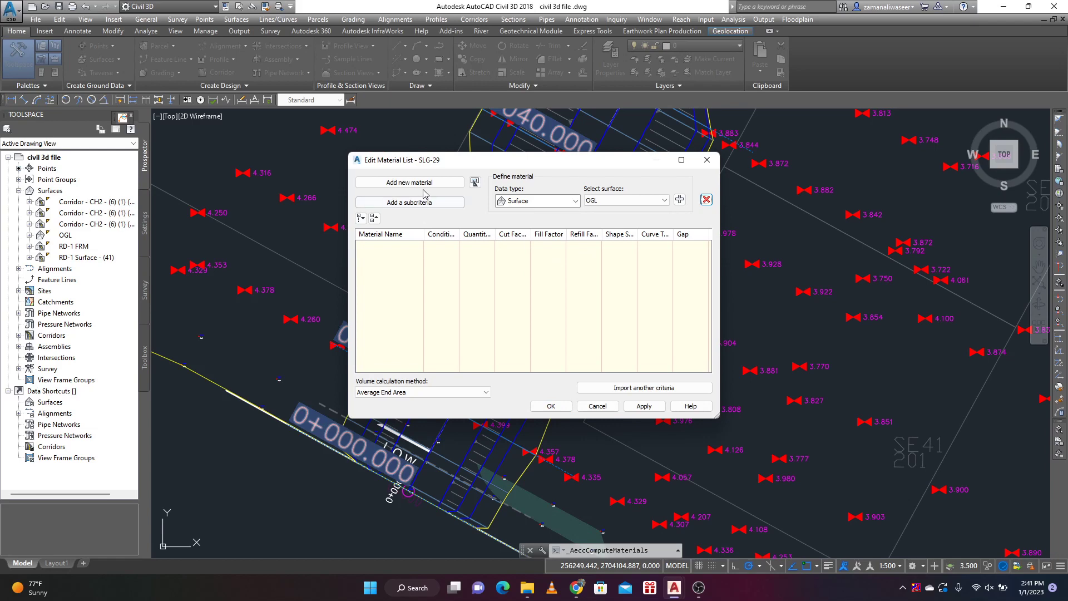
pyautogui.click(615, 390)
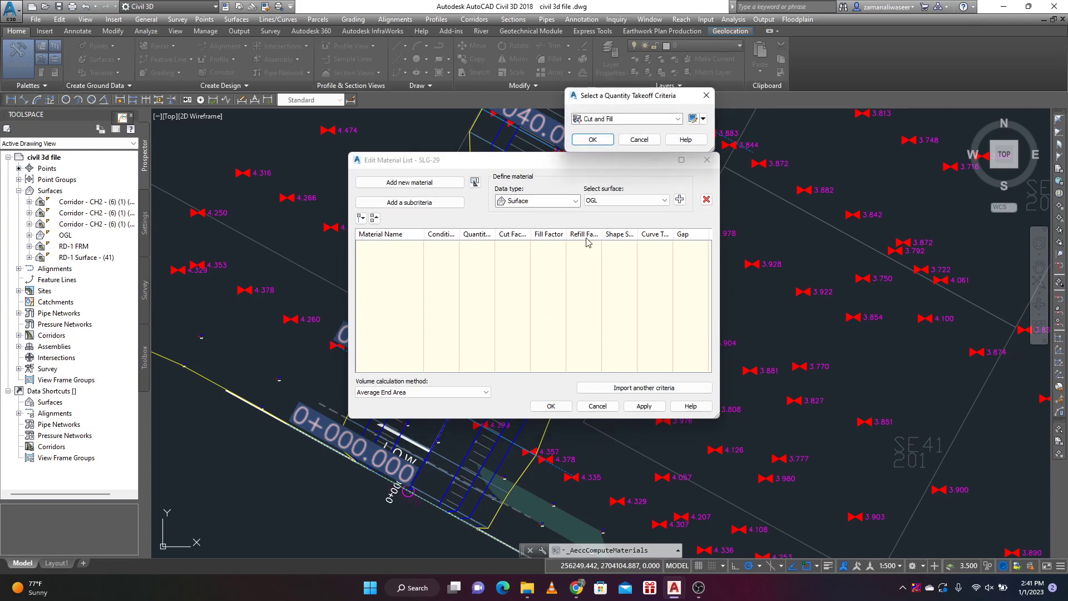
pyautogui.click(598, 139)
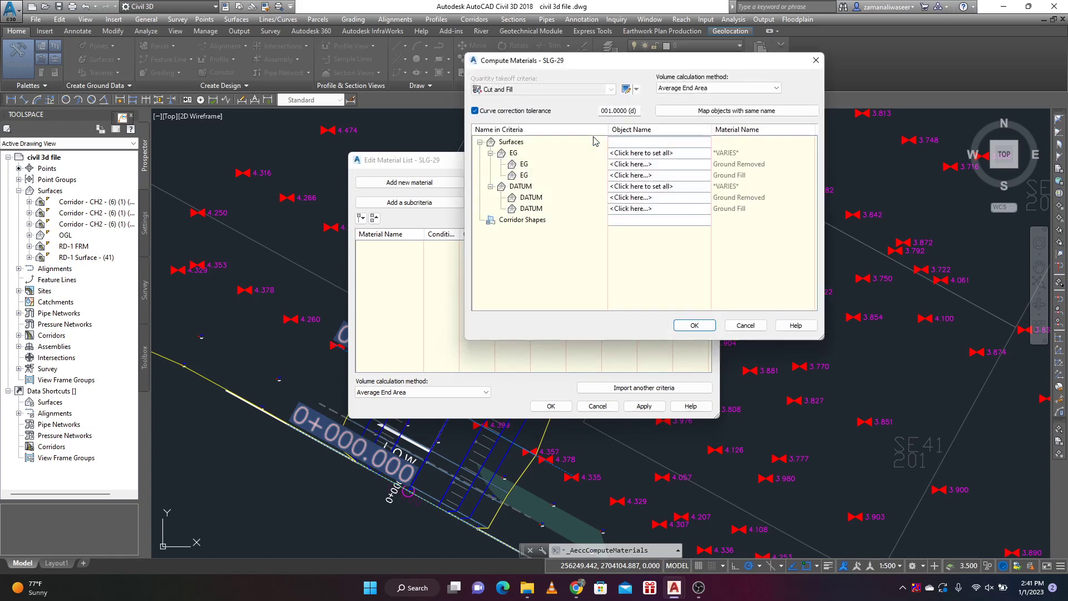
# Map EG to the OGL surface and DATUM to RD-1 FRM in the Cut and Fill criteria, and accept the material list.
pyautogui.click(674, 153)
pyautogui.click(617, 164)
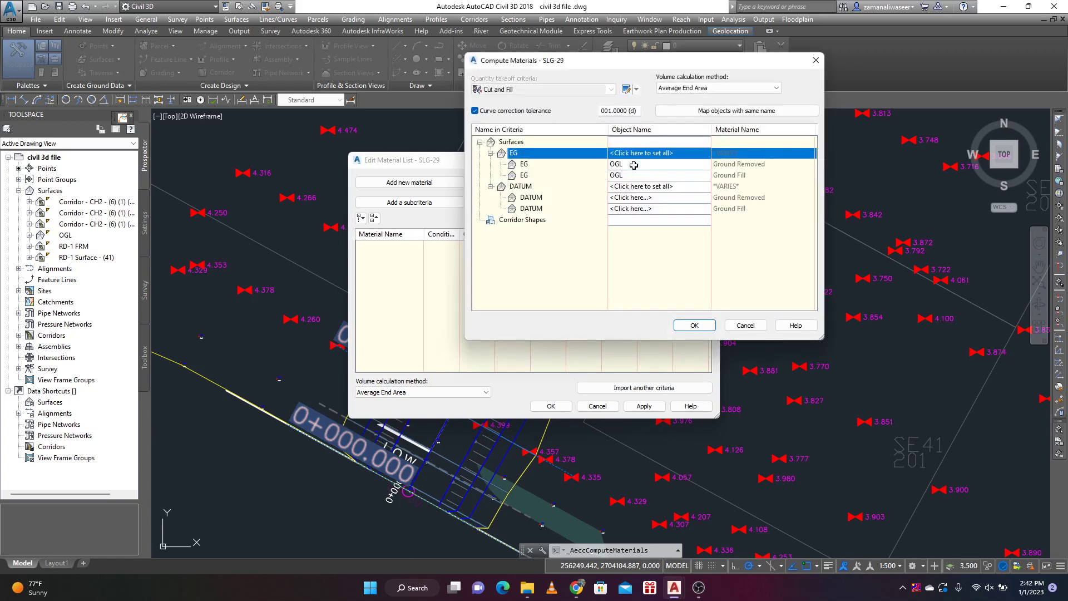
pyautogui.click(667, 187)
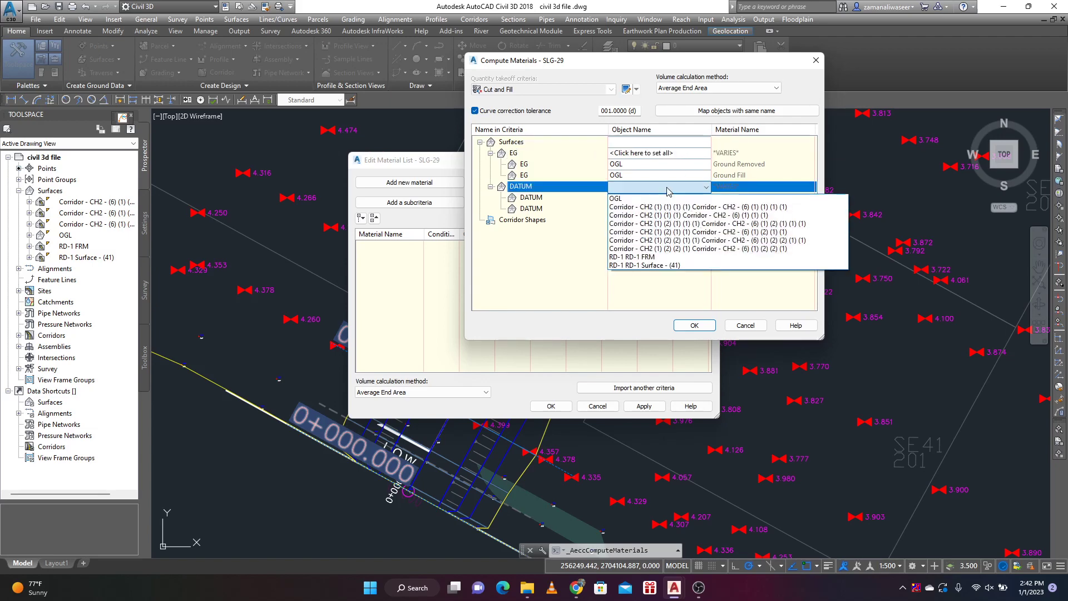
pyautogui.click(632, 257)
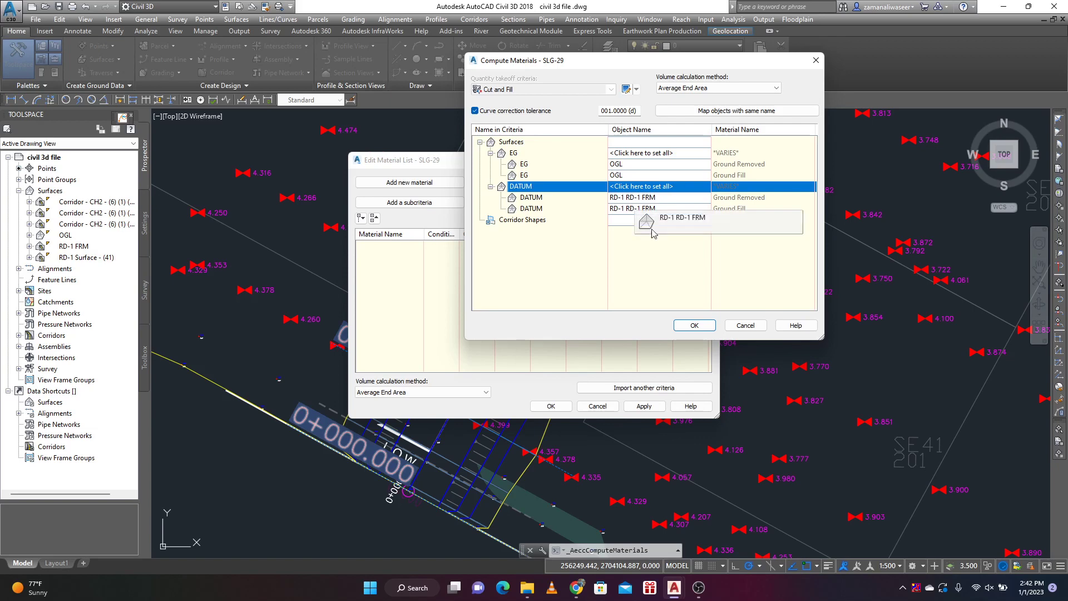
pyautogui.click(689, 325)
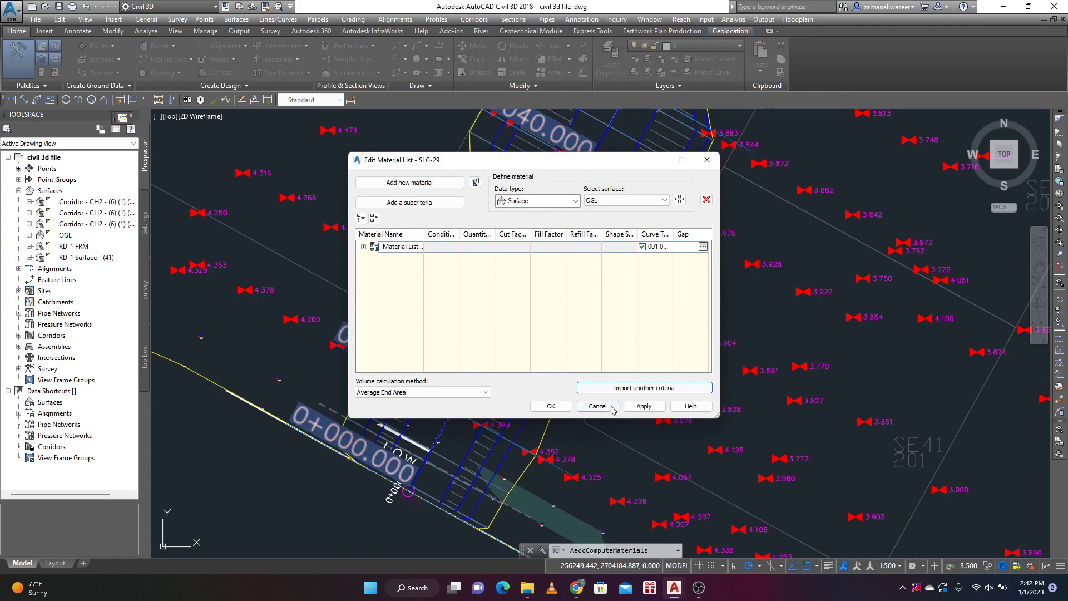
pyautogui.click(553, 406)
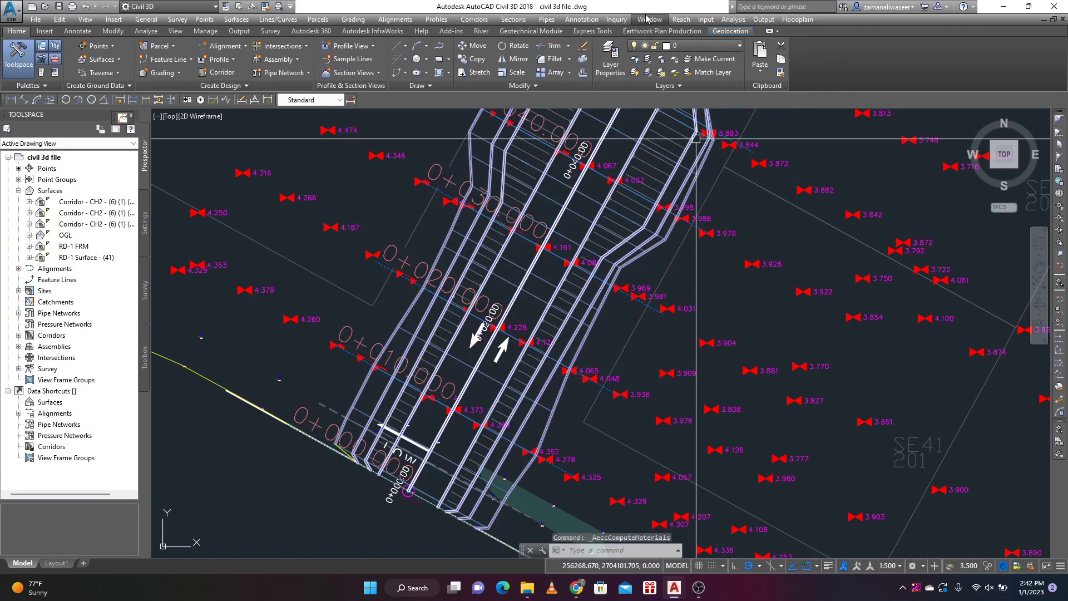
# Start creating multiple section views for alignment L1 and SLG-29, using the Road Section By SH section view style.
pyautogui.click(513, 19)
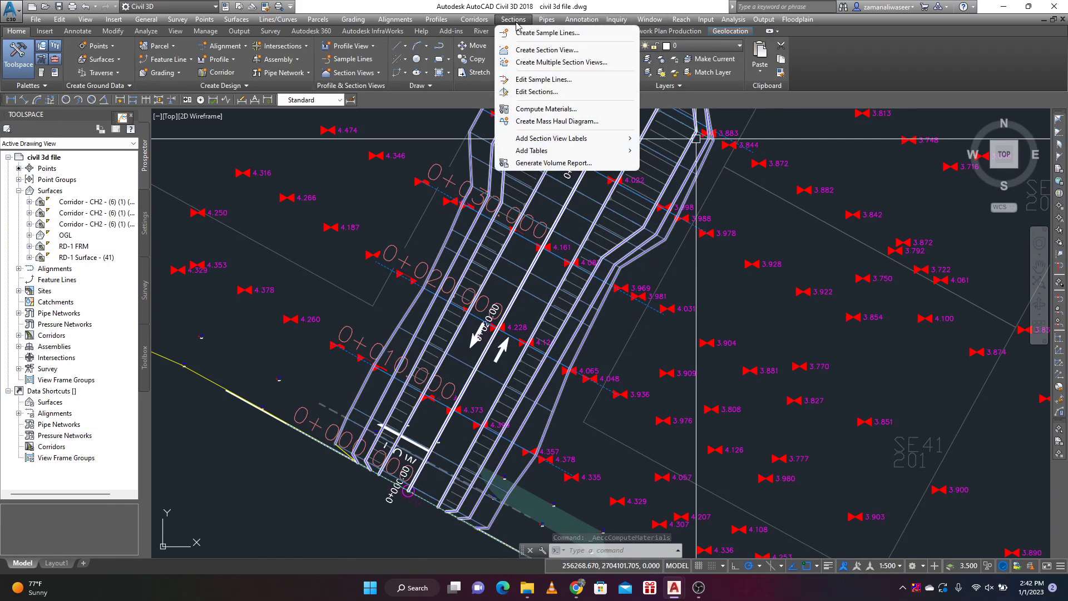
pyautogui.click(539, 63)
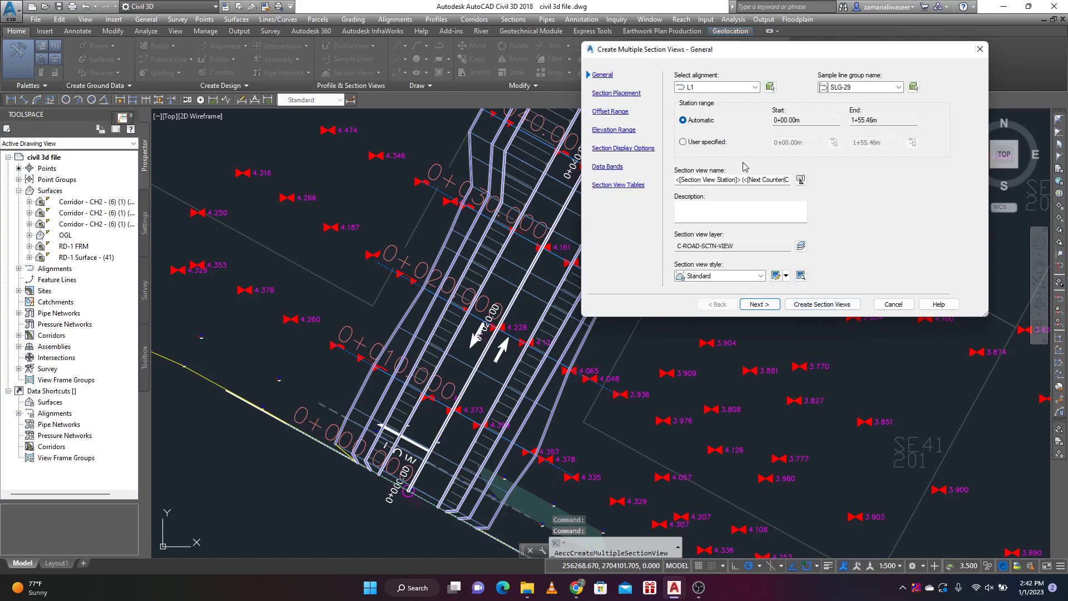
pyautogui.click(720, 277)
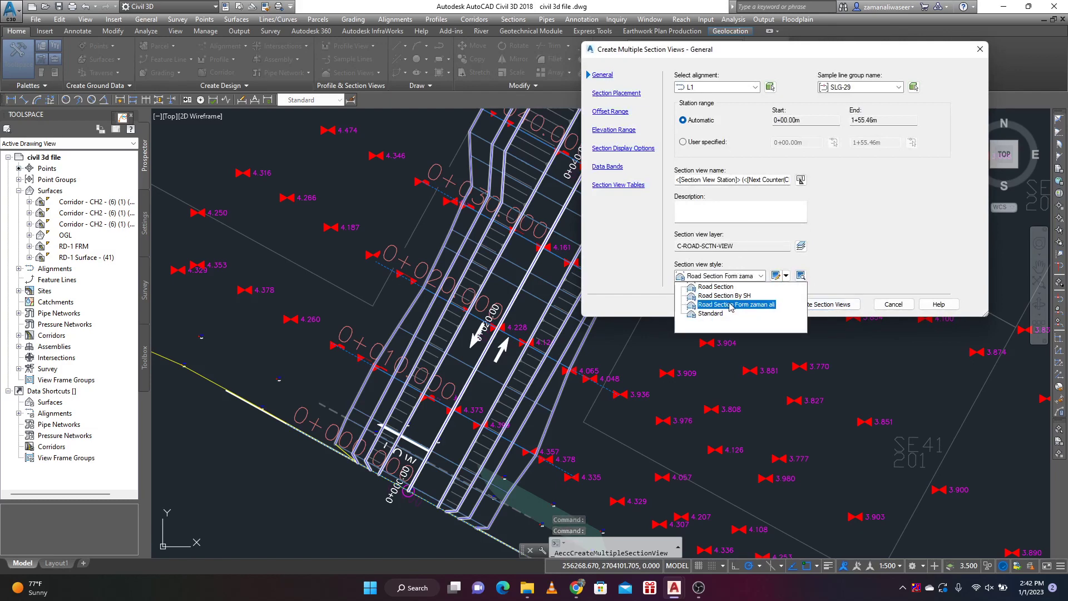
pyautogui.click(725, 296)
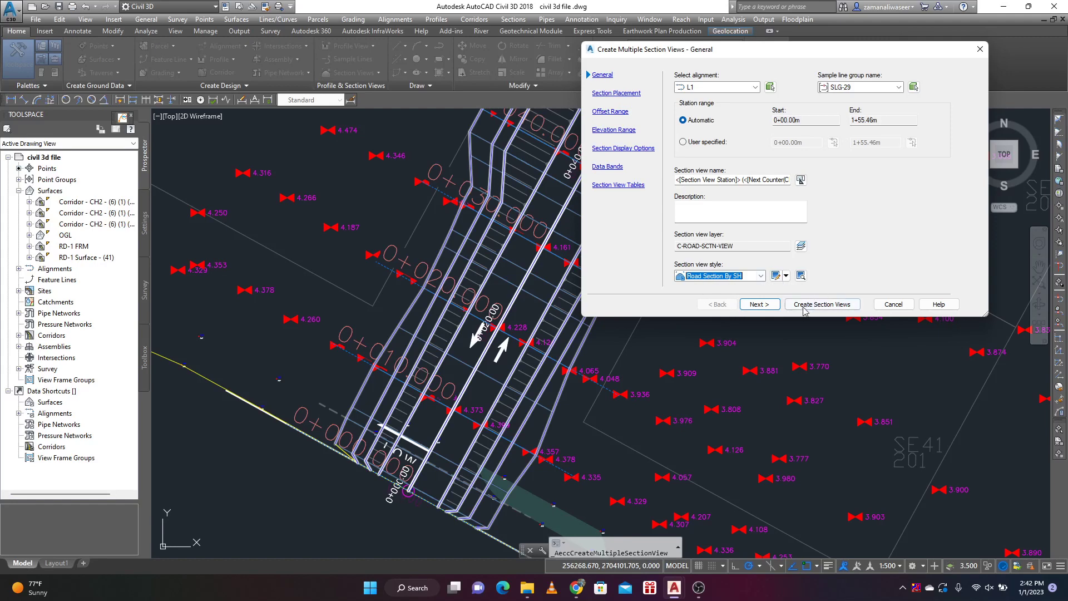
pyautogui.click(760, 305)
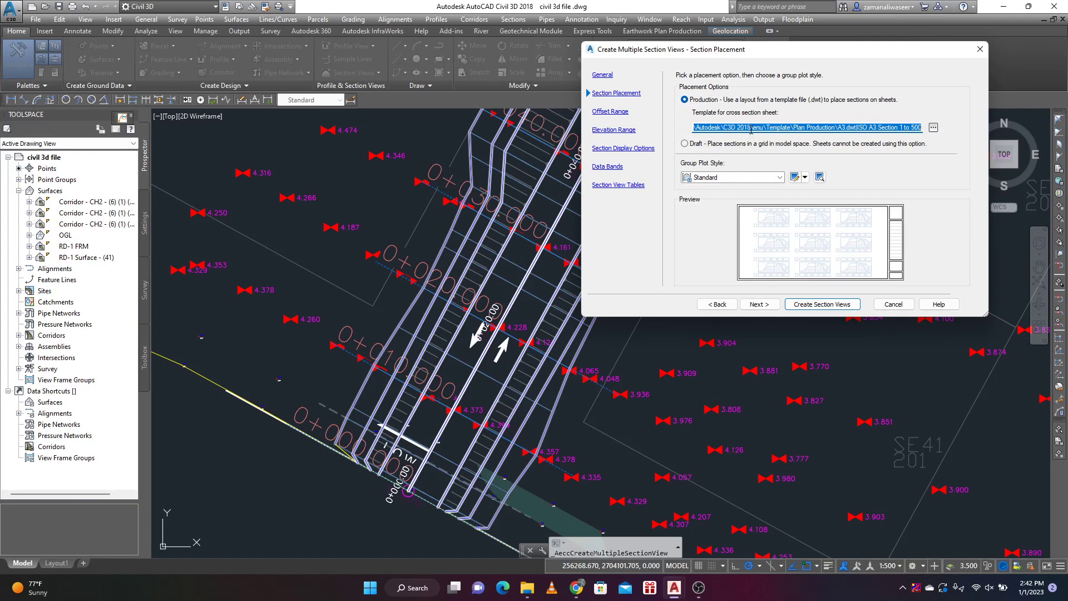
# Set the group plot style to Basic and keep the default offset range, elevation range and section display options.
pyautogui.click(729, 177)
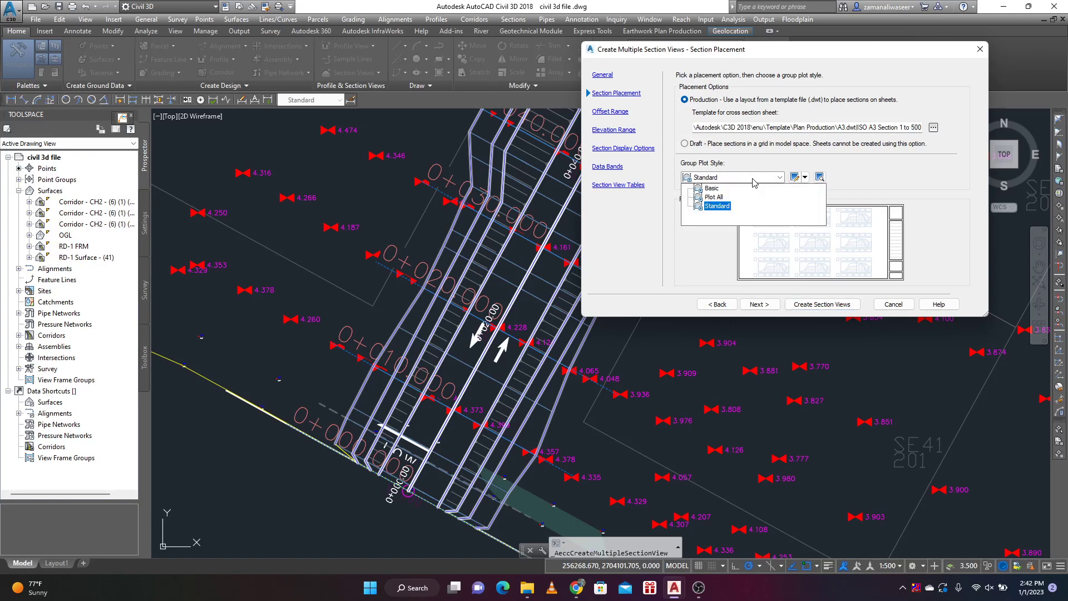
pyautogui.click(711, 189)
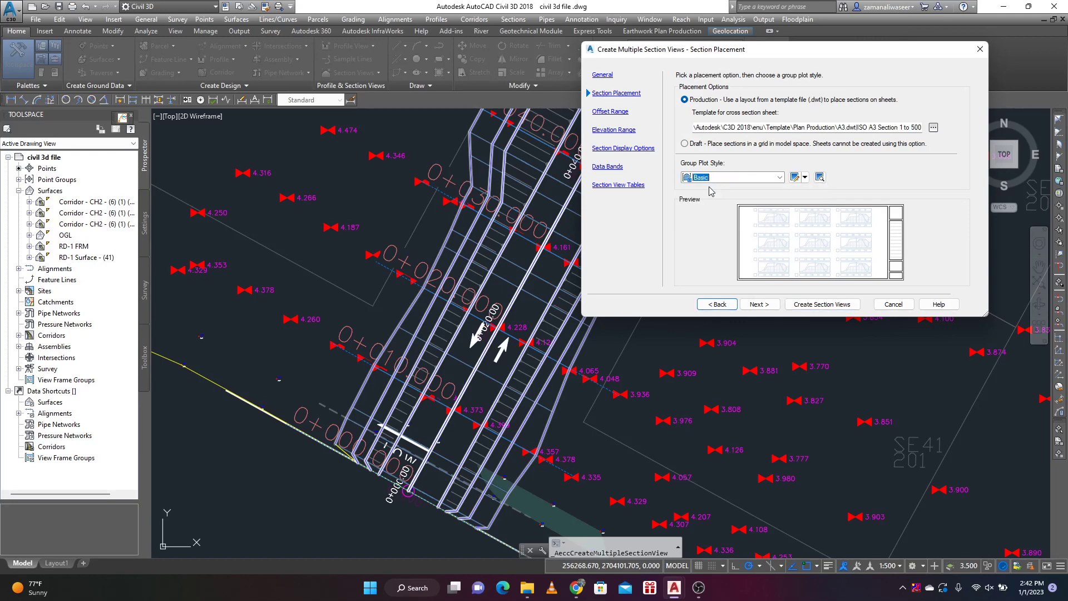
pyautogui.click(765, 310)
pyautogui.click(759, 305)
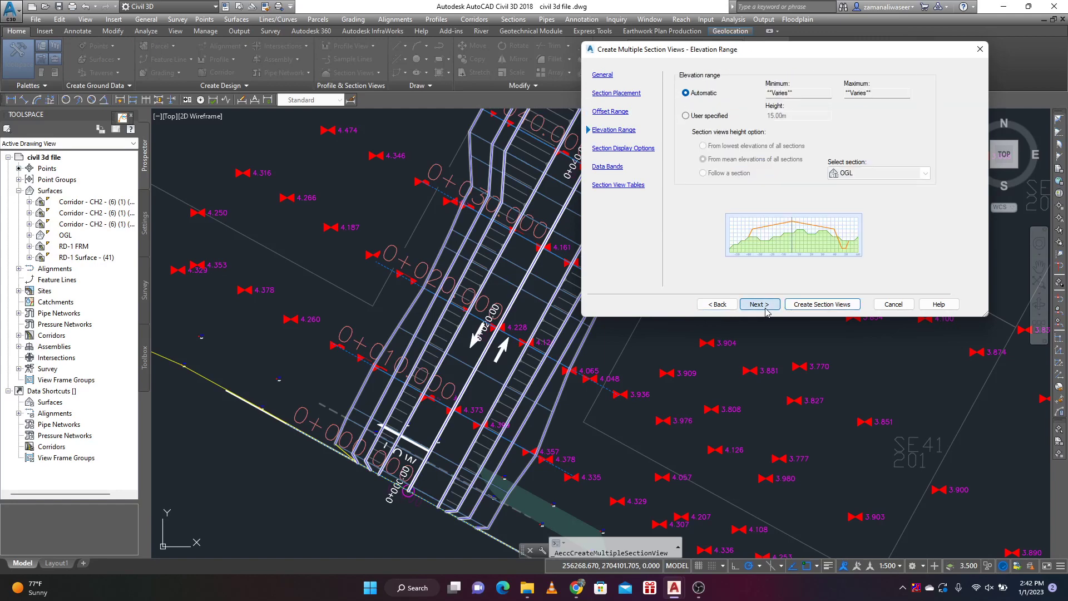
pyautogui.click(759, 304)
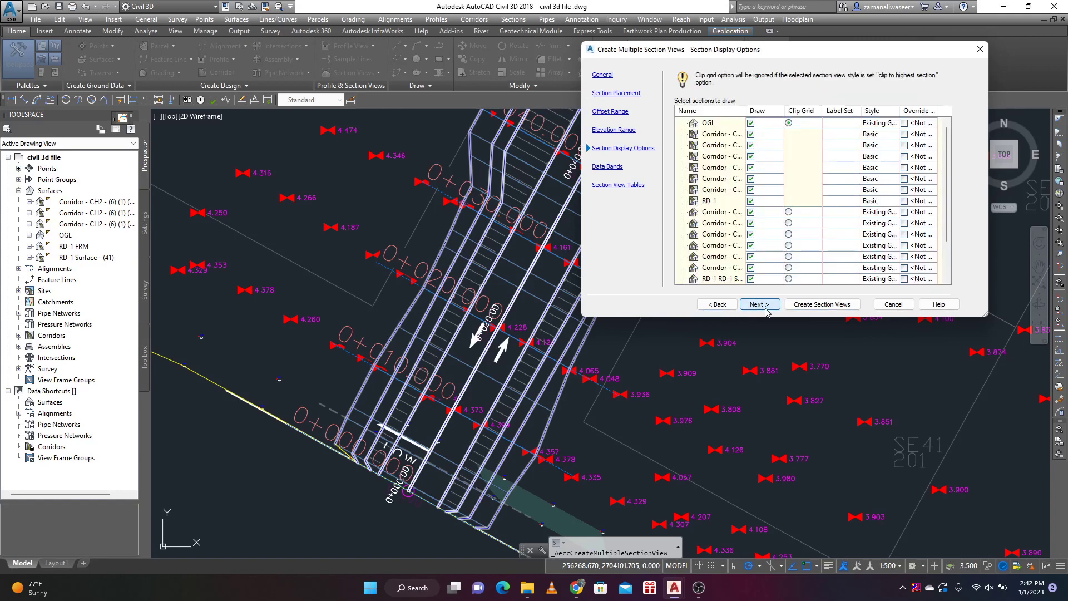
pyautogui.click(765, 306)
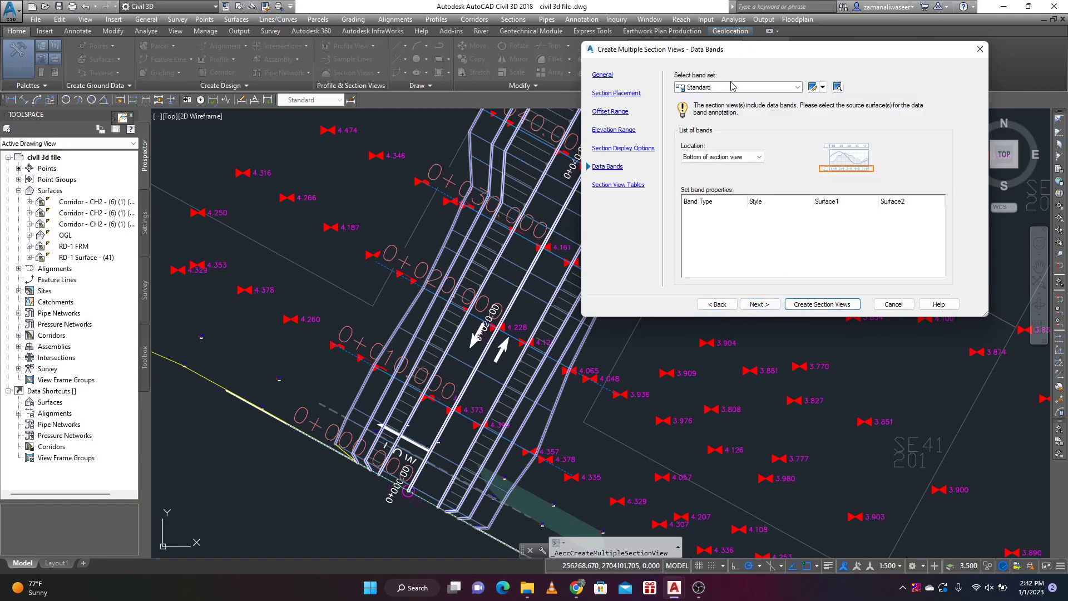
# Use the band set New Section View Band Set - 2 for the section views' data bands.
pyautogui.click(734, 87)
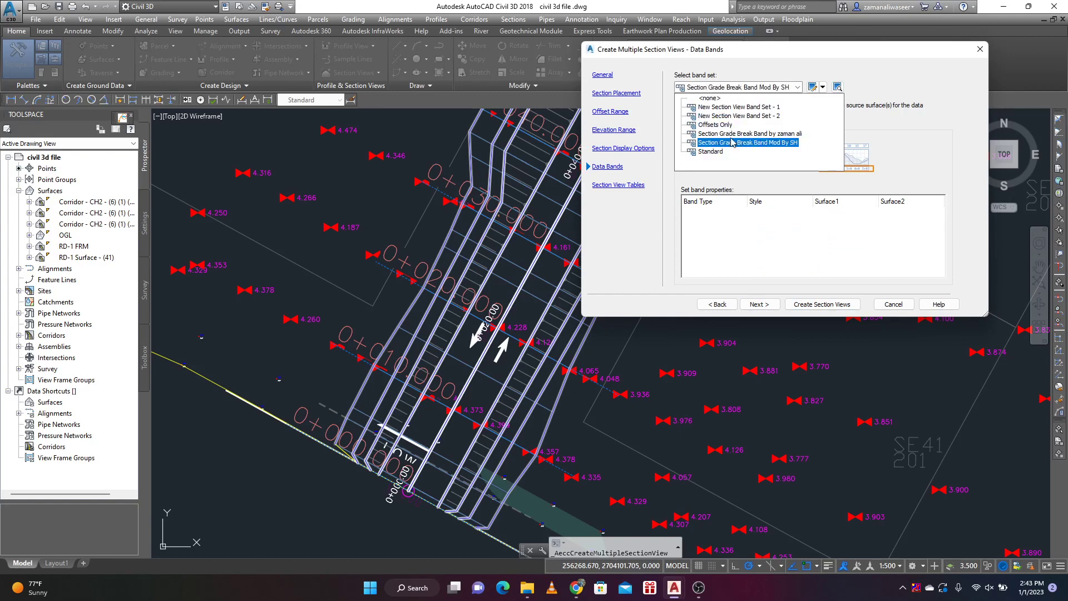
pyautogui.click(739, 116)
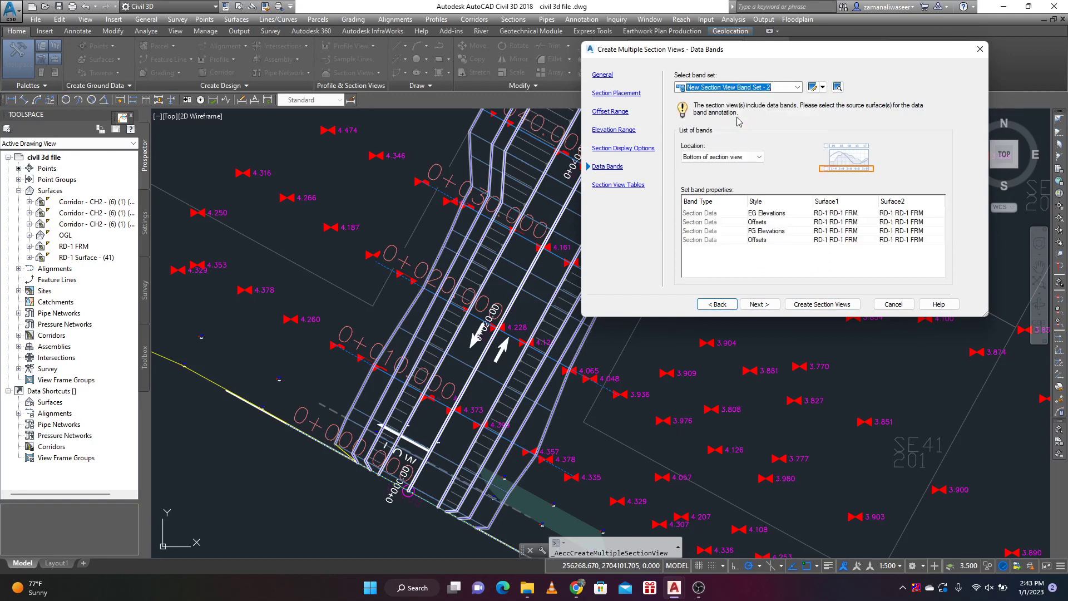
pyautogui.click(761, 307)
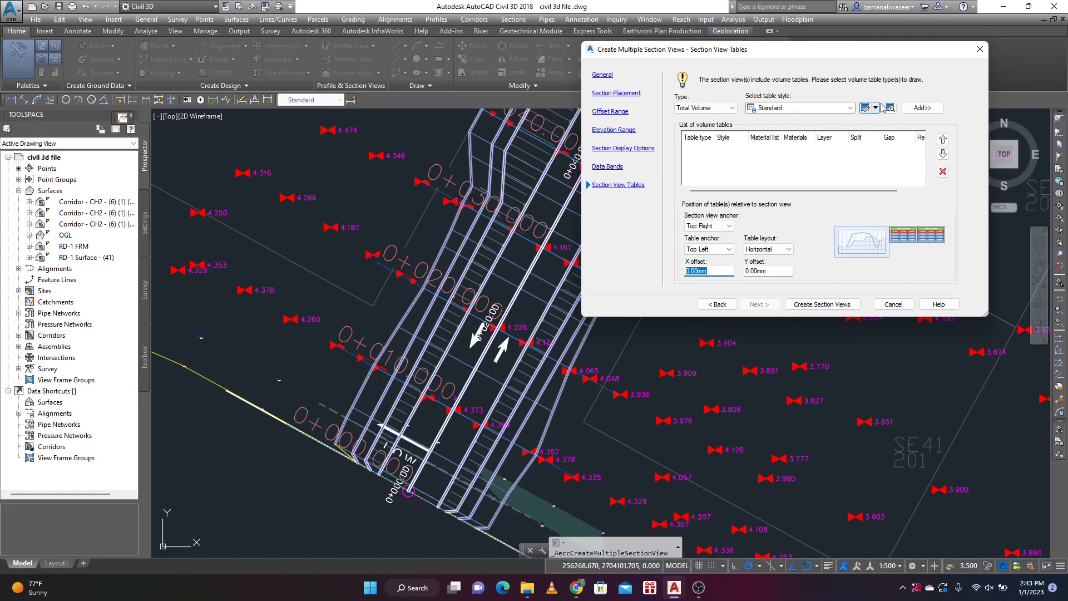
# Add a Total Volume table in the Basic style to the section views and set its table anchor to Top Right.
pyautogui.click(849, 107)
pyautogui.click(774, 119)
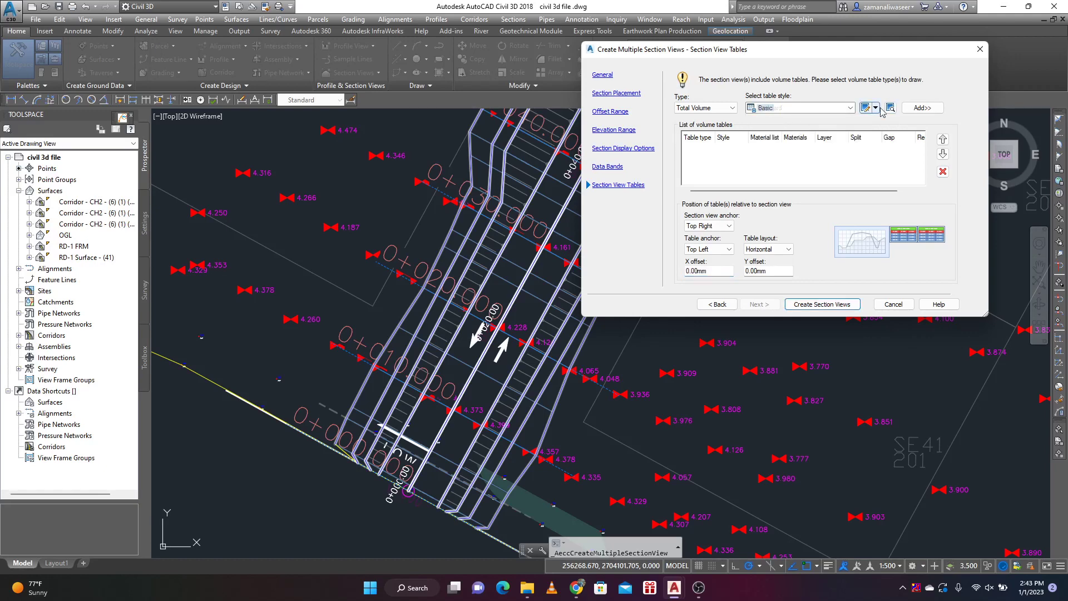
pyautogui.click(923, 107)
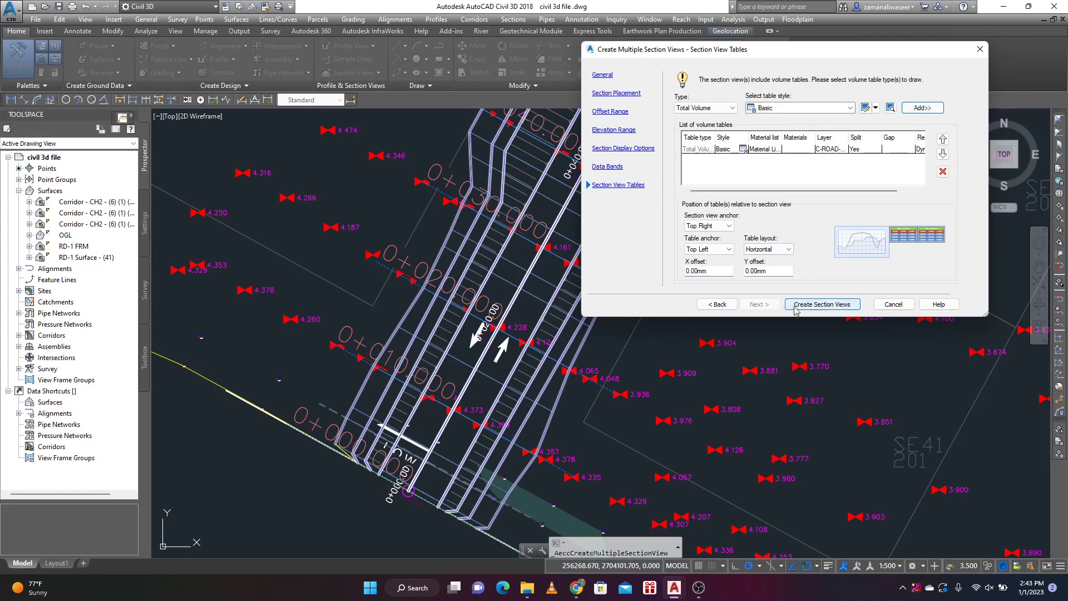
pyautogui.click(724, 252)
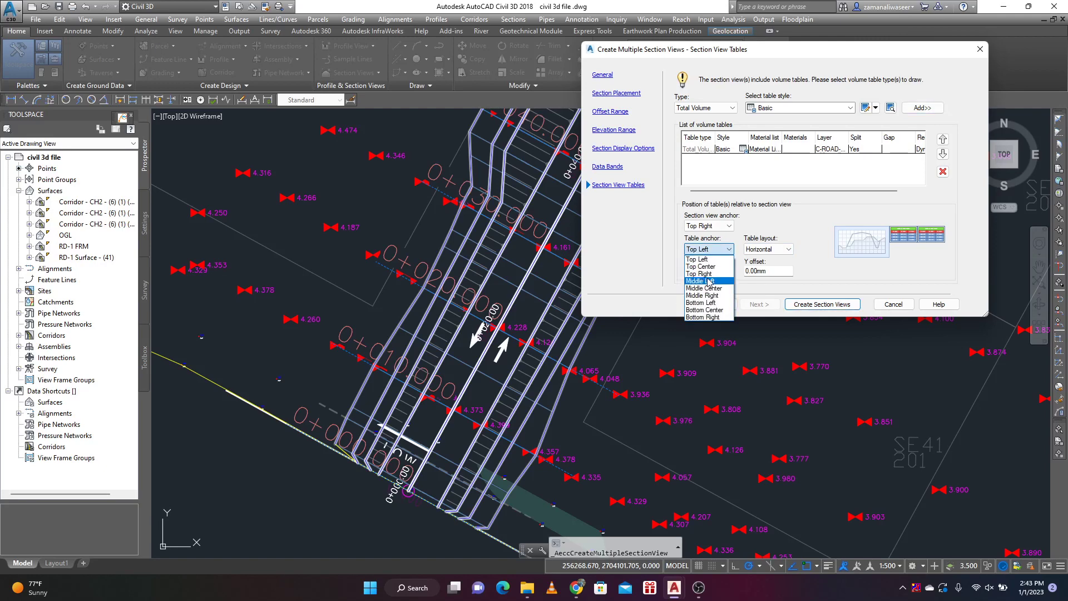
pyautogui.click(711, 273)
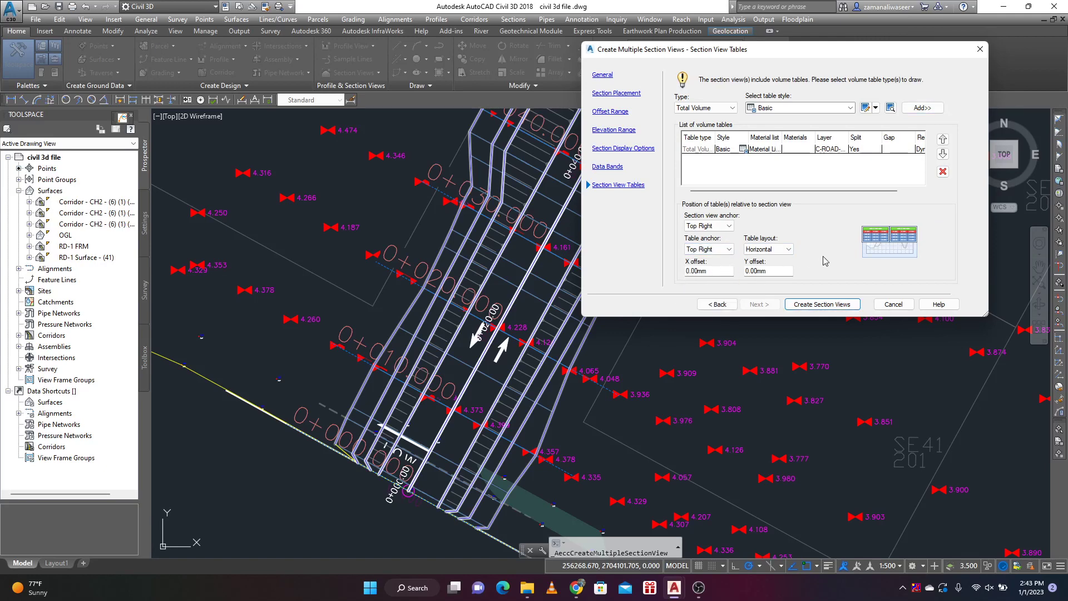
# Create the section views and place their sheets in the empty area above the existing views beside the site plan.
pyautogui.click(803, 305)
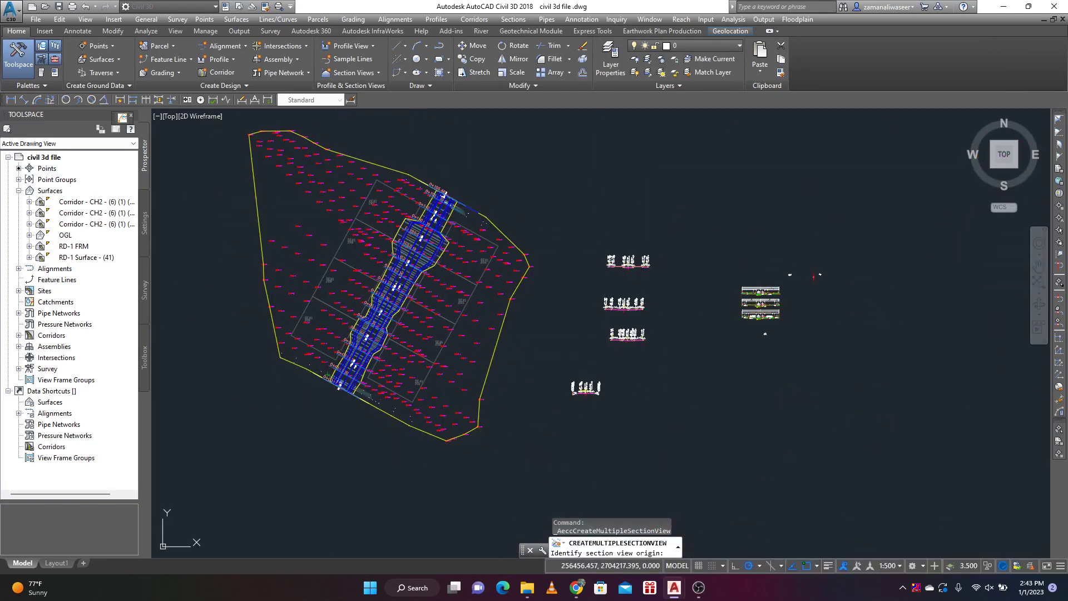
pyautogui.click(662, 163)
pyautogui.scroll(-4, 636, 234)
pyautogui.scroll(3, 639, 206)
pyautogui.scroll(6, 683, 198)
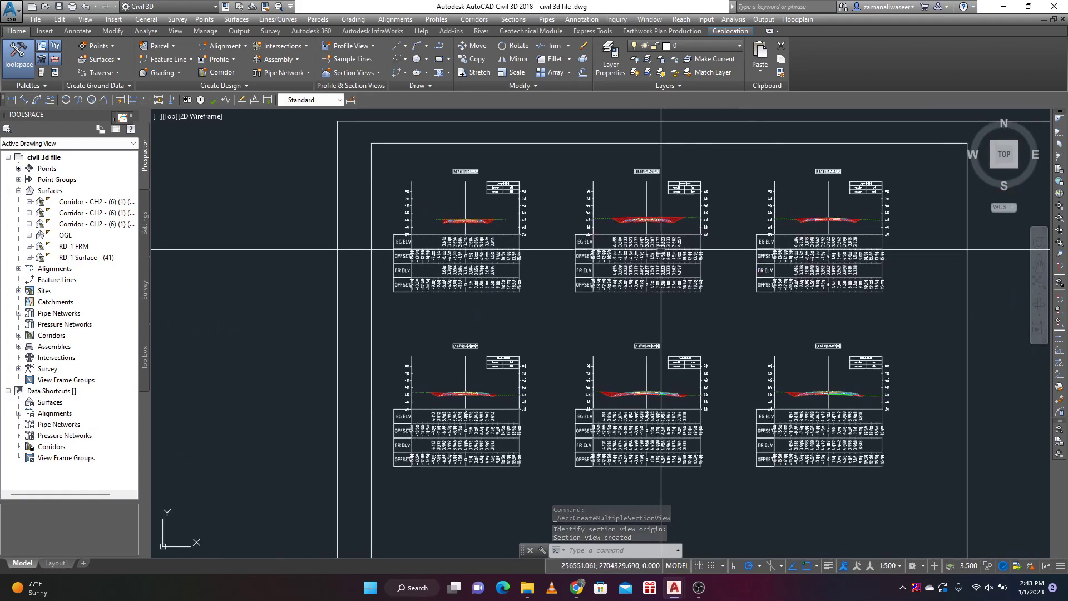
# Open the section view group properties from the section view at station 0+000.00.
pyautogui.scroll(4, 661, 250)
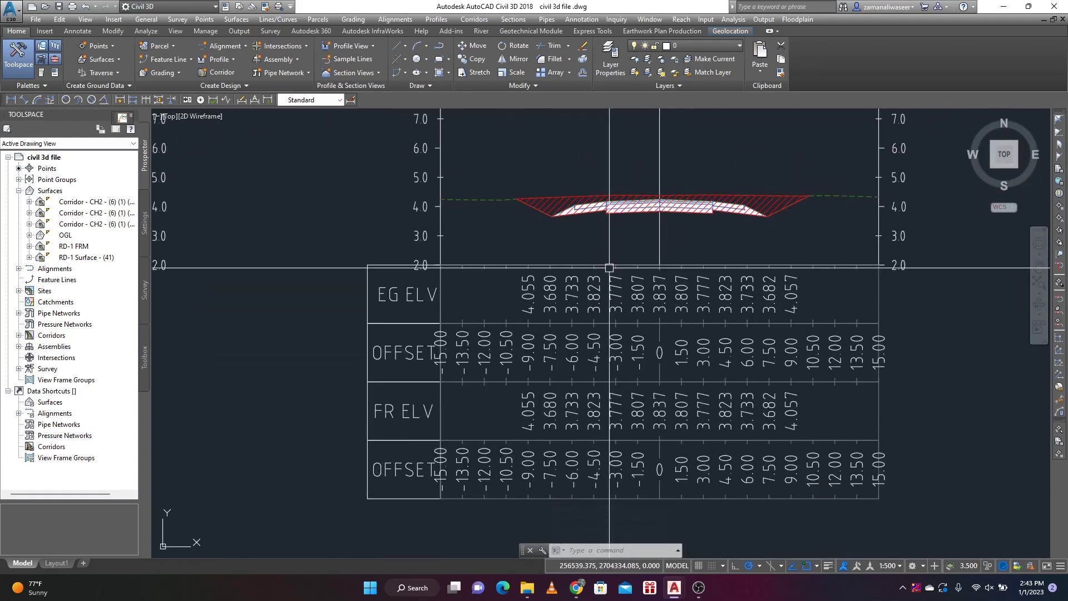
pyautogui.scroll(-4, 610, 268)
pyautogui.scroll(5, 519, 224)
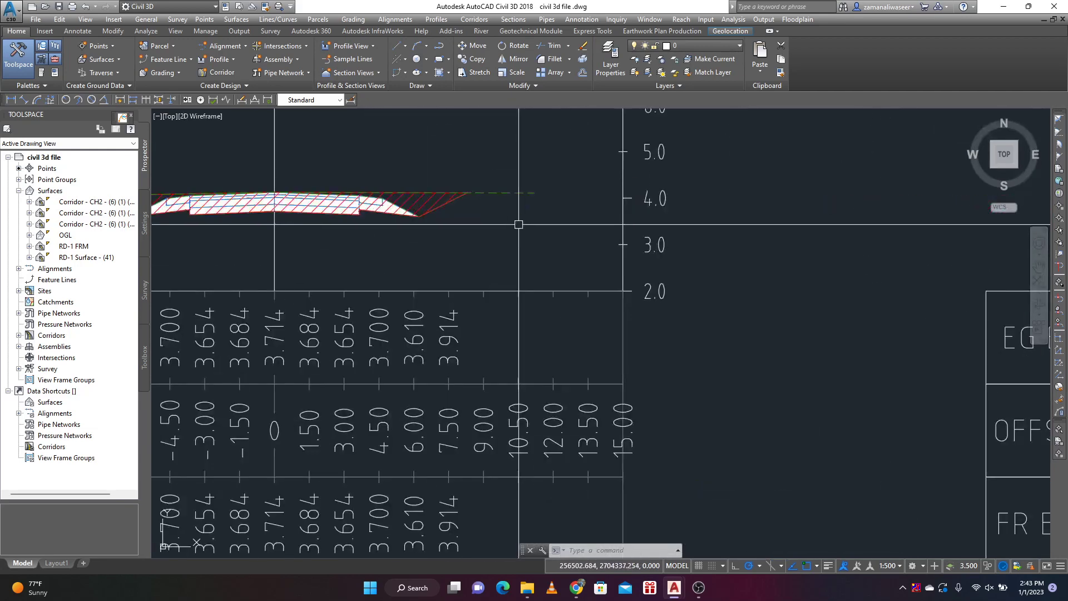
pyautogui.click(524, 290)
pyautogui.scroll(4, 569, 263)
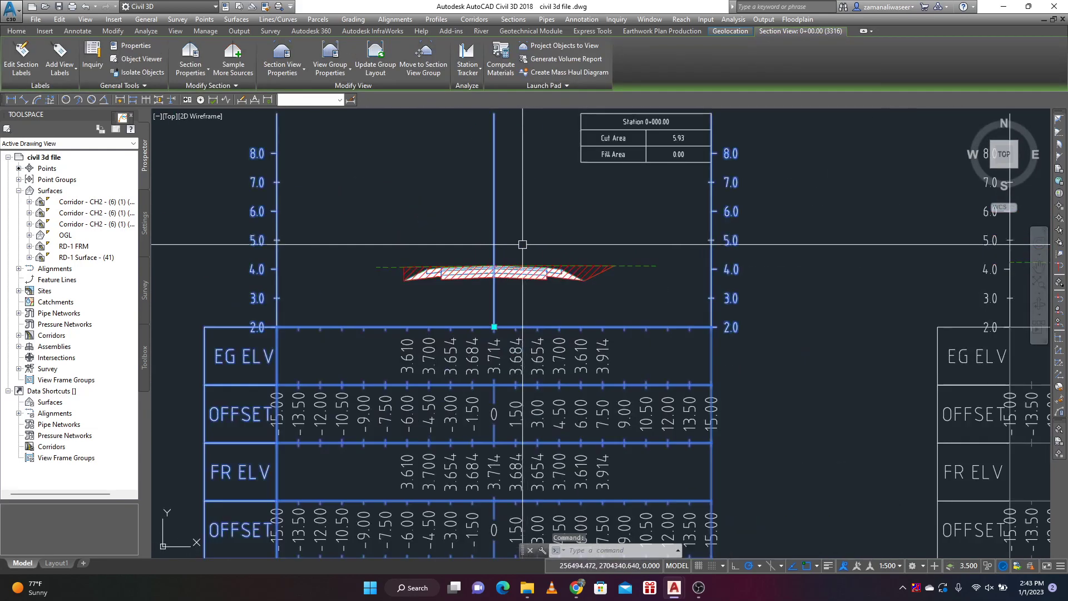
pyautogui.rightClick(595, 212)
pyautogui.moveTo(654, 282)
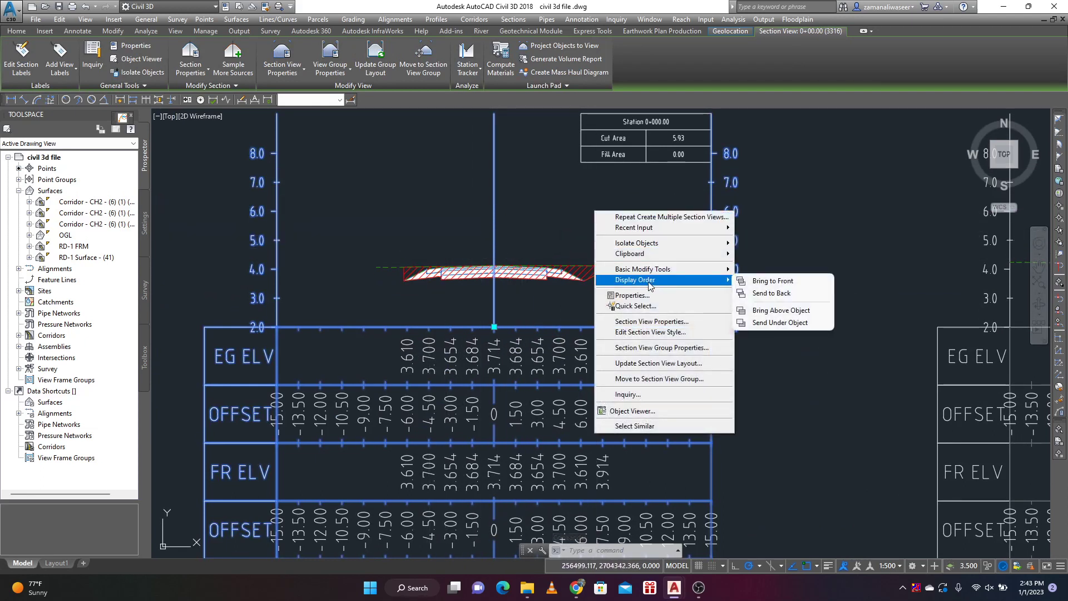
pyautogui.click(682, 353)
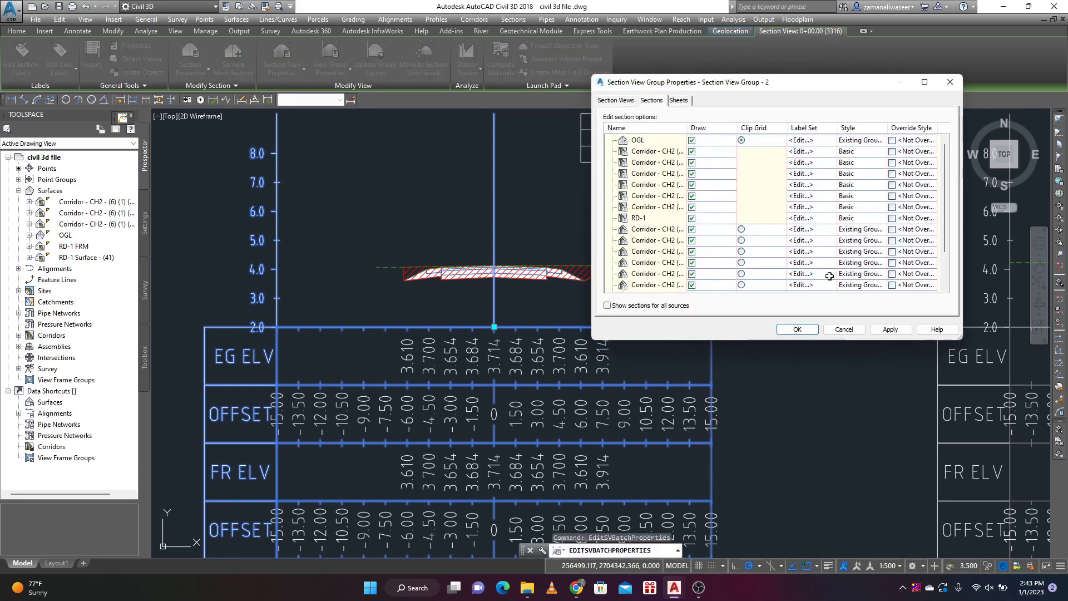
# Set the RD-1 corridor section's code set style to All Codes with No Shading [Copy], apply it and check the section views.
pyautogui.click(660, 218)
pyautogui.click(866, 220)
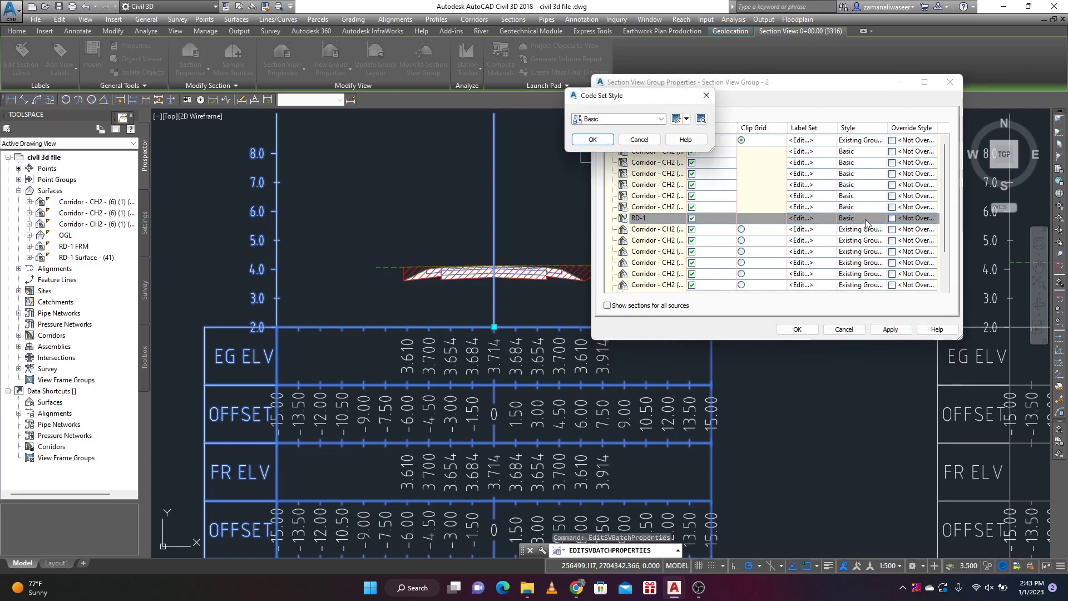
pyautogui.click(636, 120)
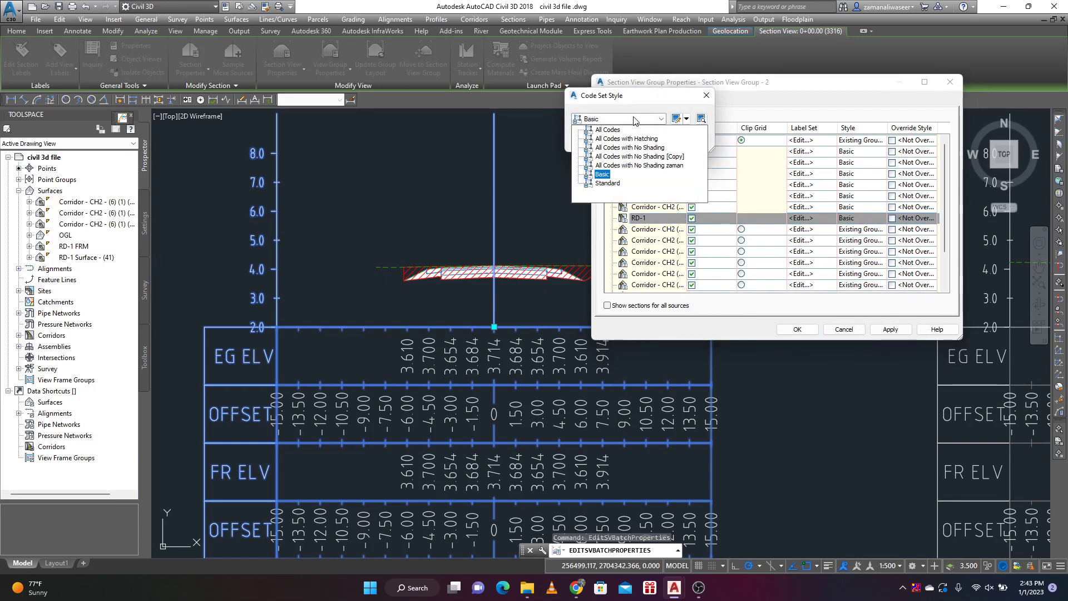
pyautogui.click(633, 157)
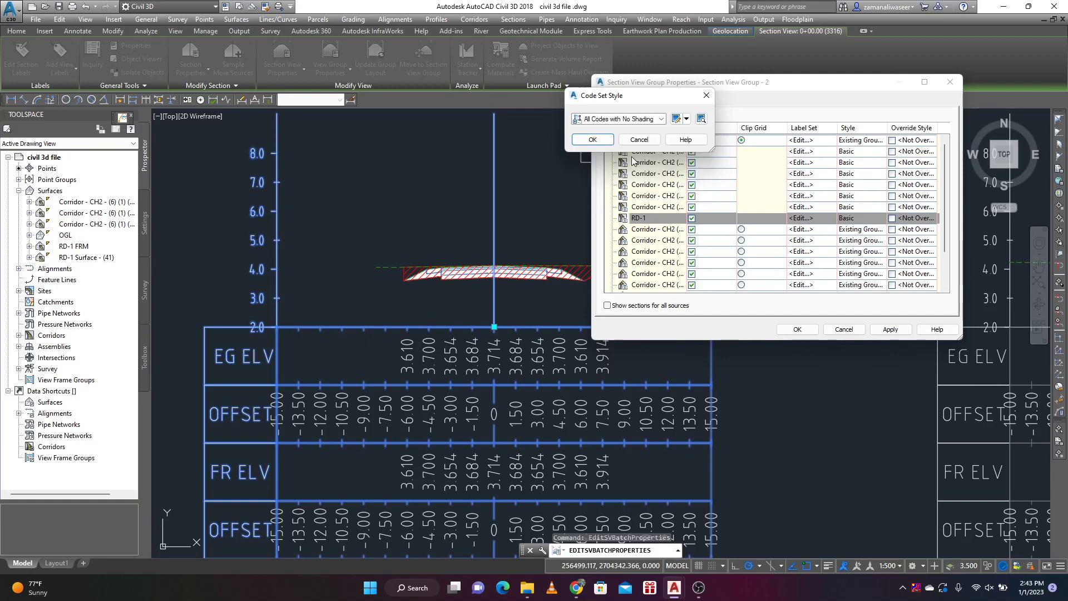
pyautogui.click(589, 140)
pyautogui.click(889, 330)
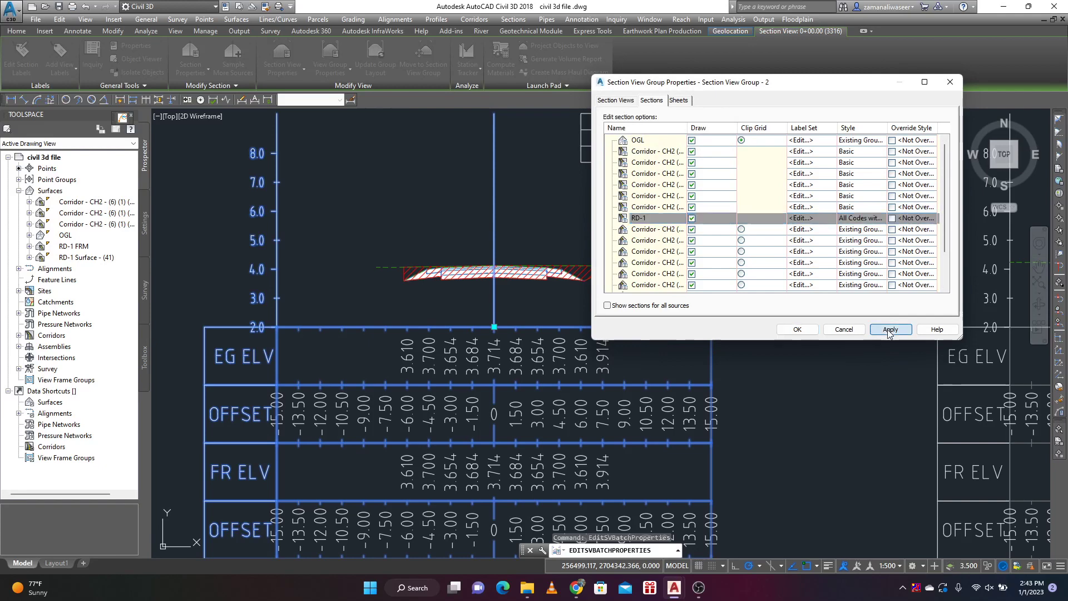
pyautogui.click(796, 330)
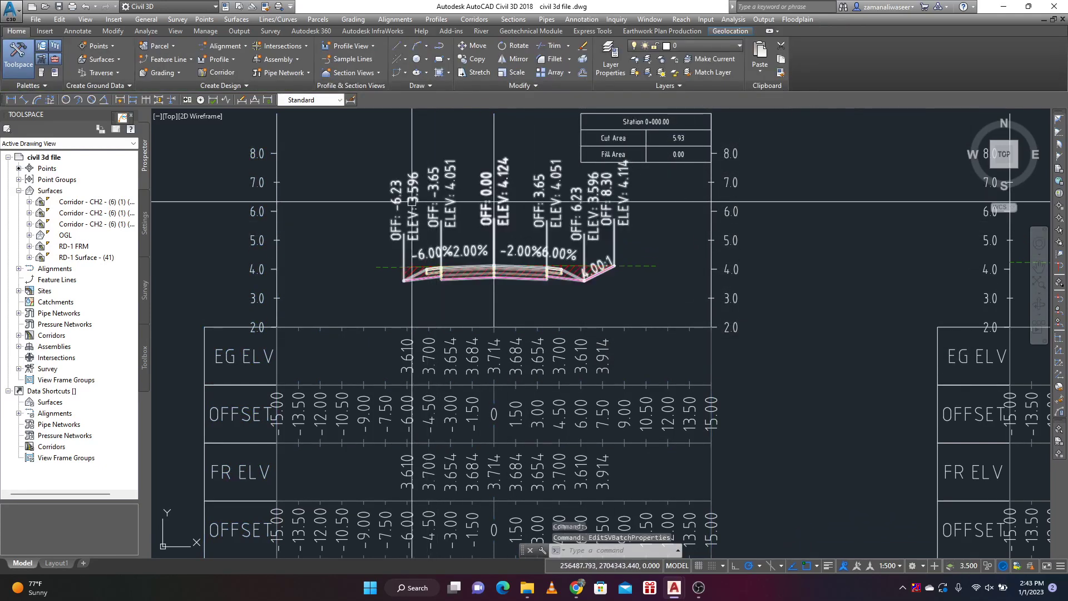
pyautogui.scroll(2, 591, 263)
pyautogui.scroll(-4, 591, 263)
pyautogui.scroll(-3, 674, 206)
pyautogui.scroll(6, 706, 282)
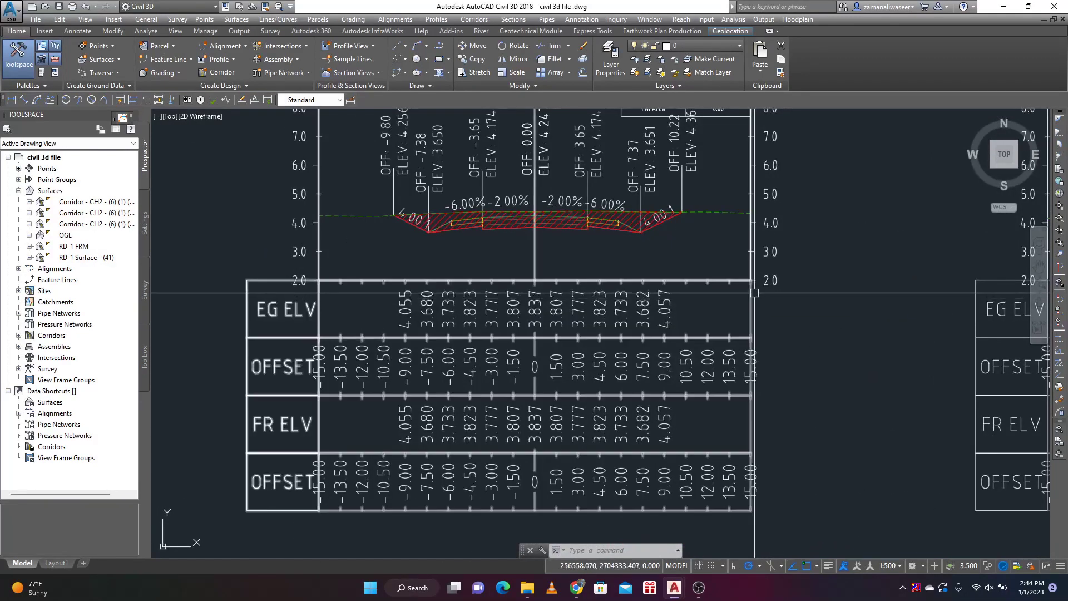
# Examine the section view sheets, checking the data bands, cut and fill hatching, and the area table at station 0+090.00.
pyautogui.scroll(-7, 724, 223)
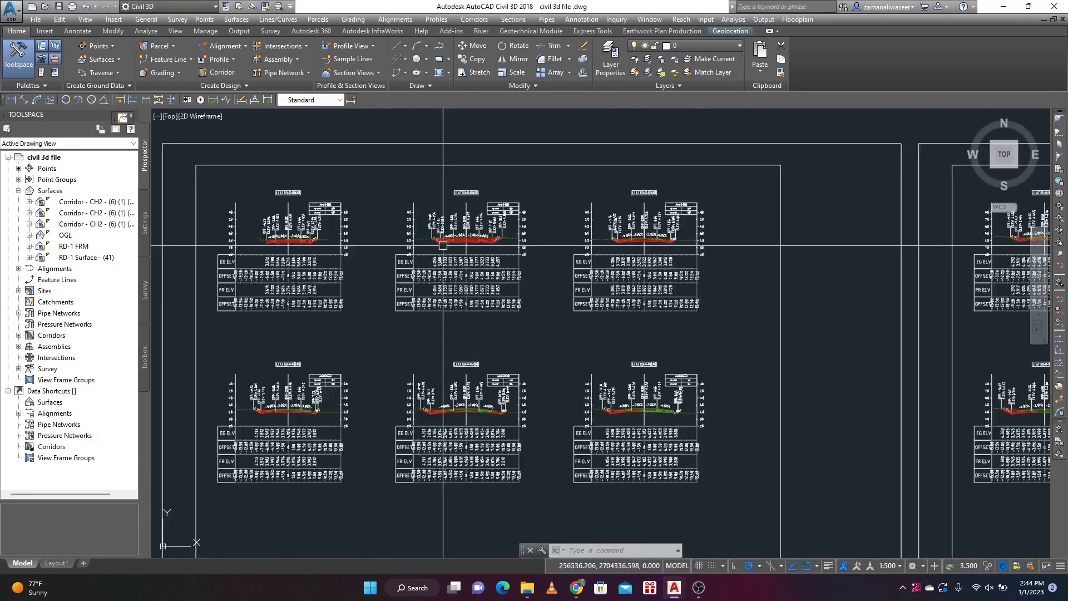
pyautogui.scroll(6, 674, 243)
pyautogui.scroll(-8, 602, 238)
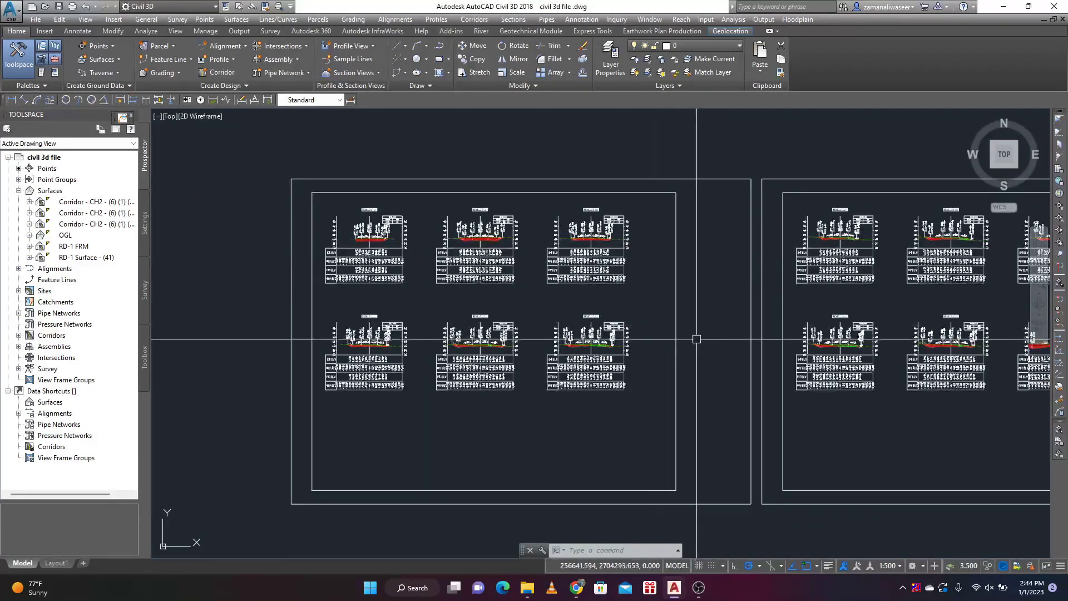
pyautogui.moveTo(696, 339); pyautogui.dragTo(621, 288, button='middle')
pyautogui.scroll(8, 787, 294)
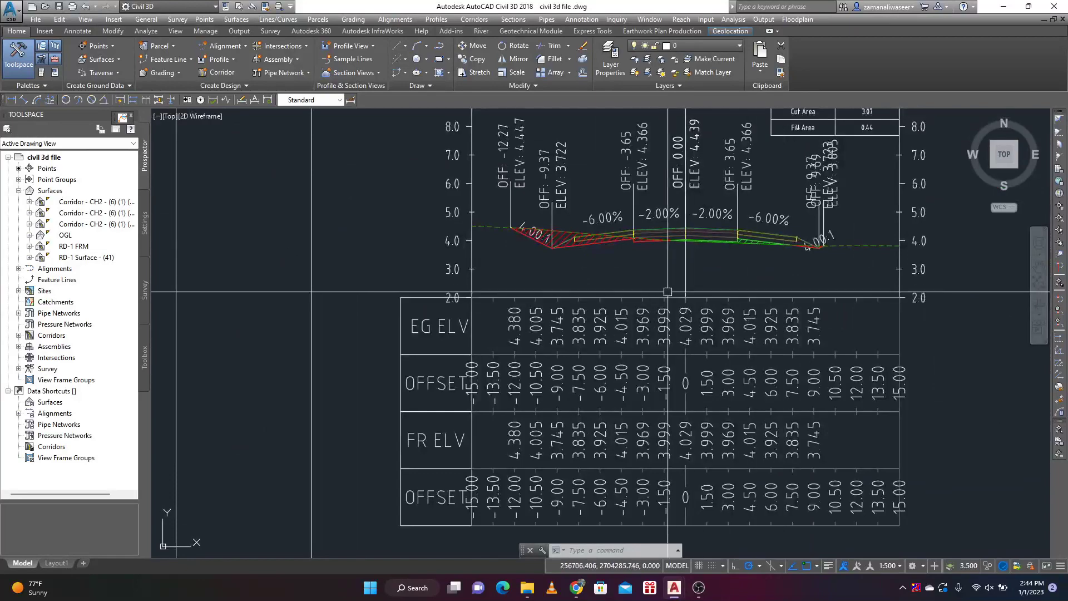
pyautogui.scroll(-5, 732, 300)
pyautogui.scroll(8, 723, 247)
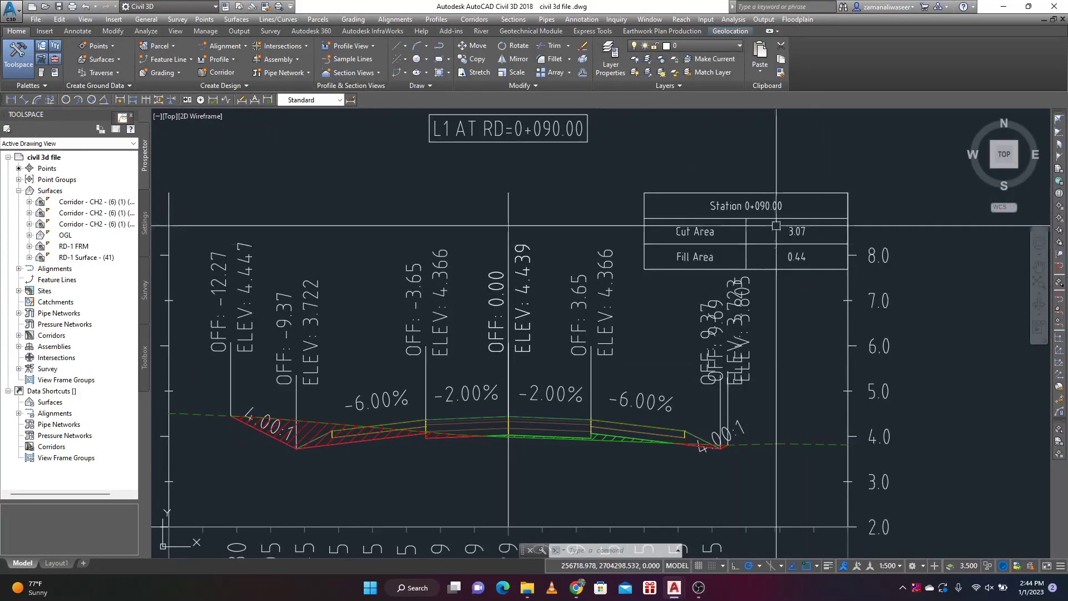
pyautogui.scroll(2, 766, 268)
pyautogui.scroll(-8, 797, 262)
pyautogui.scroll(-10, 796, 262)
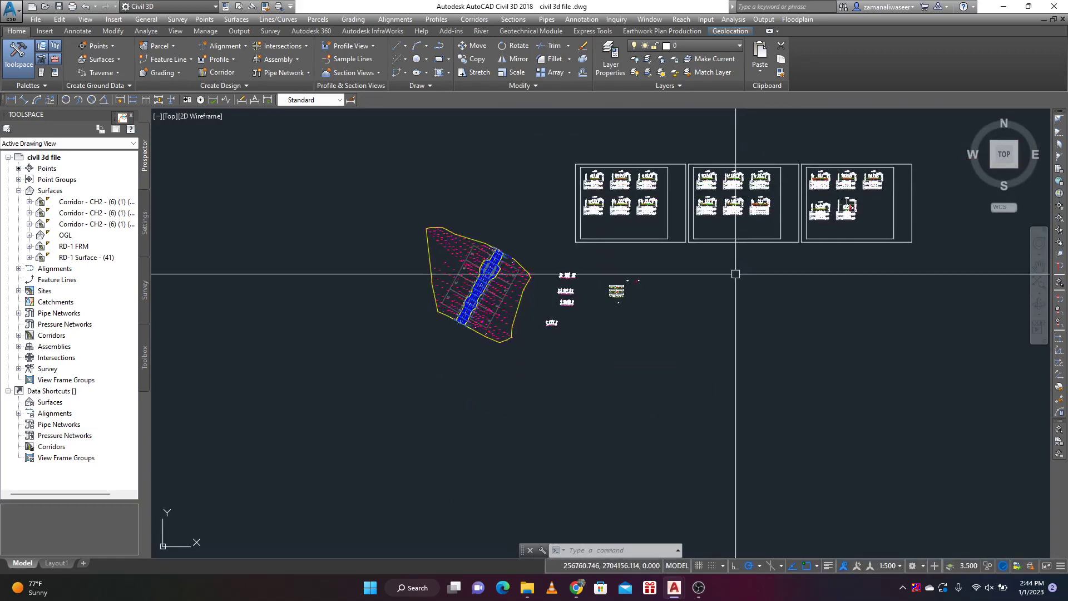
# Inspect the RD-1 corridor and its station labels along alignment L1 in the site plan.
pyautogui.scroll(7, 453, 300)
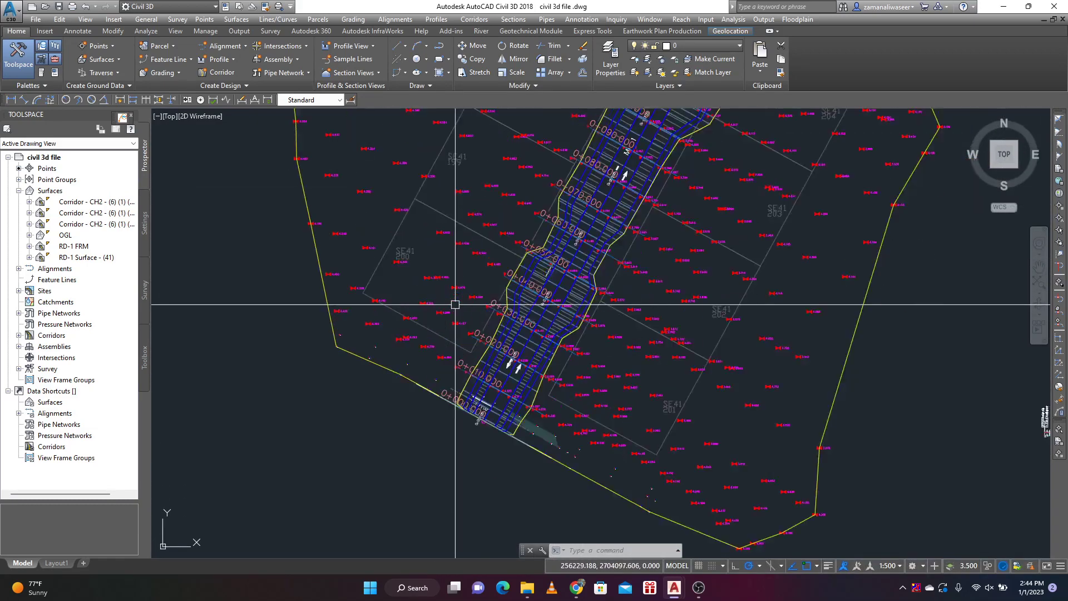
pyautogui.moveTo(590, 386); pyautogui.dragTo(582, 303, button='middle')
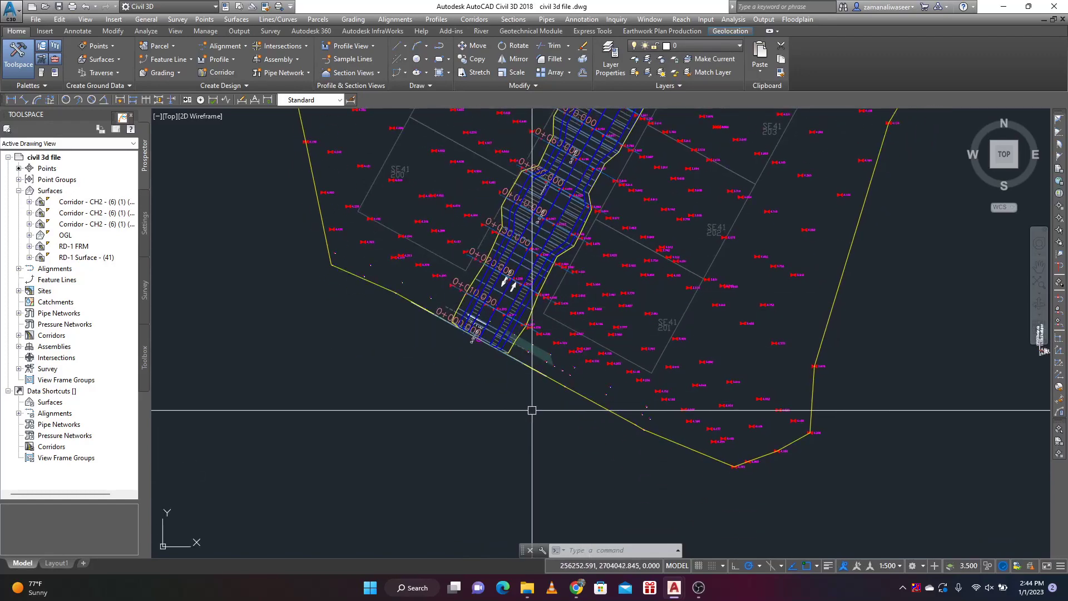
pyautogui.scroll(-5, 512, 401)
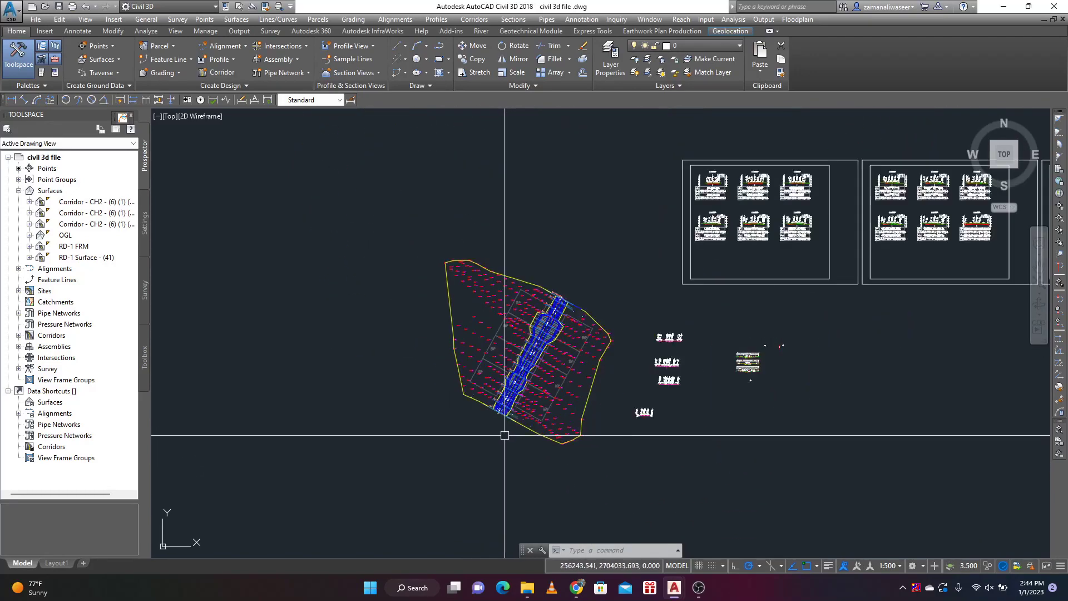
pyautogui.scroll(5, 496, 384)
pyautogui.moveTo(485, 370)
pyautogui.mouseDown(button='middle')
pyautogui.moveTo(597, 422)
pyautogui.moveTo(566, 361)
pyautogui.mouseUp(button='middle')
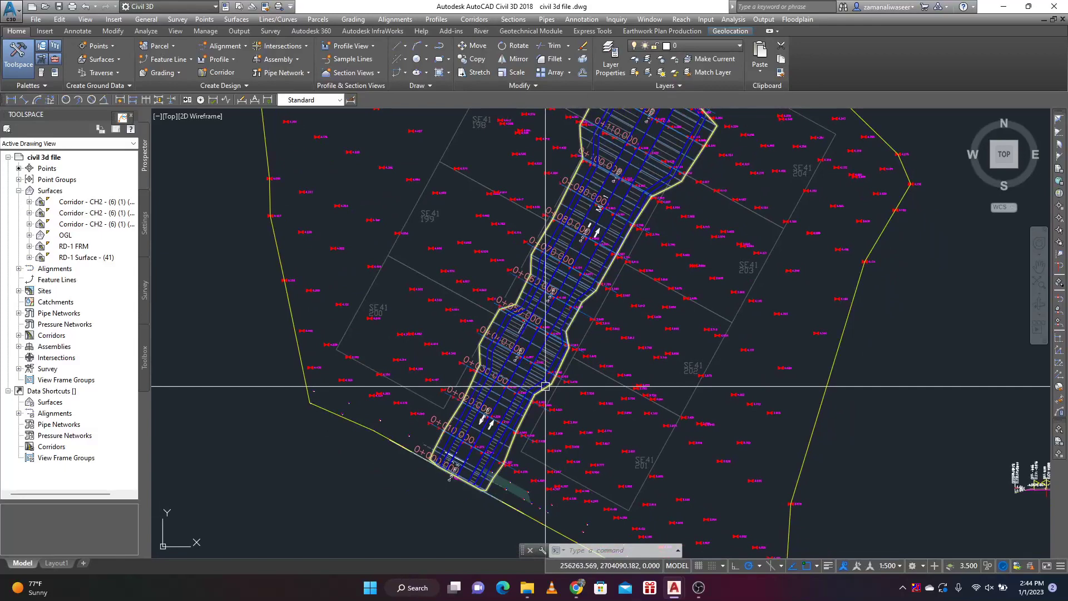